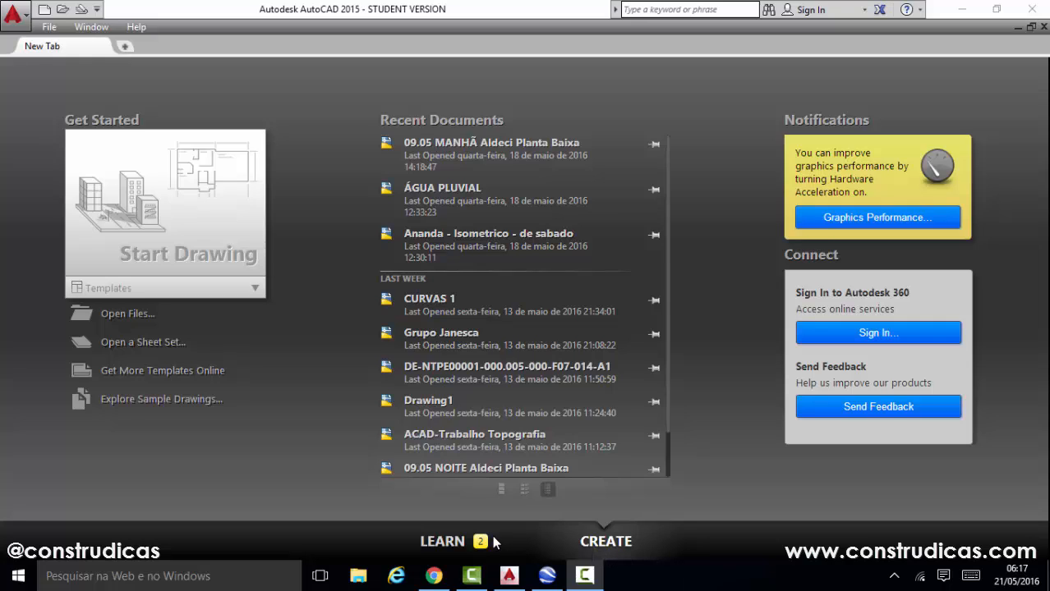
Switch to Chrome and download the TOPOCAD2000 evaluation copy from the downloads page of the Microcad website
left_click(434, 575)
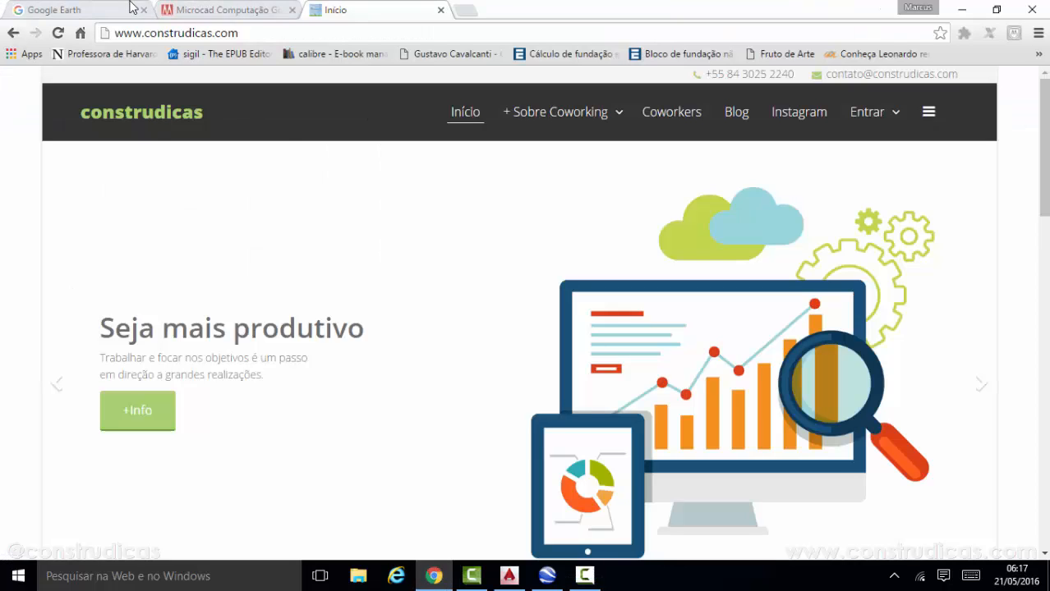
left_click(211, 8)
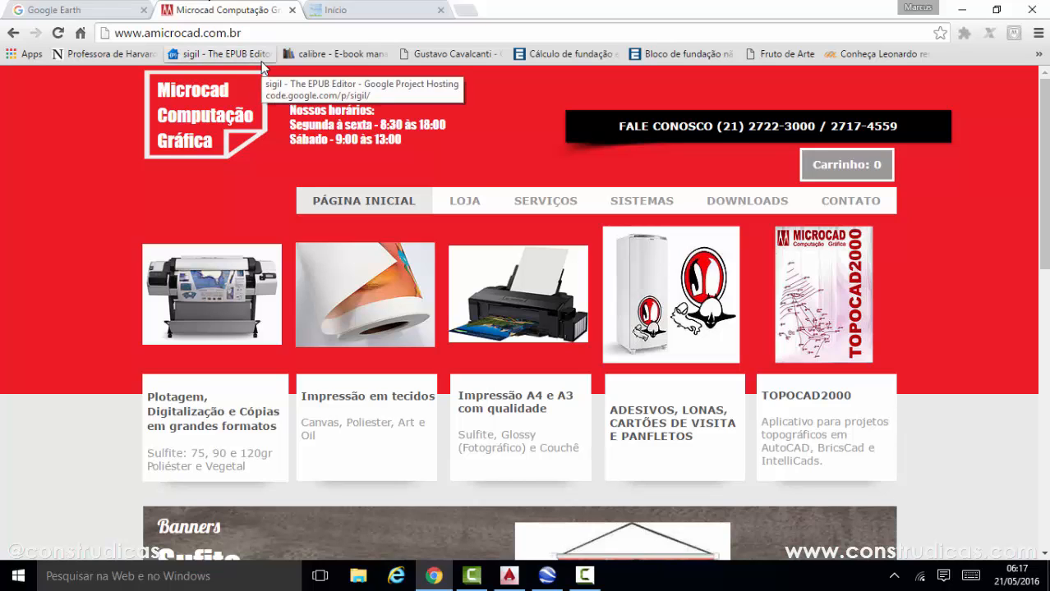
left_click(748, 201)
mouse_move(645, 205)
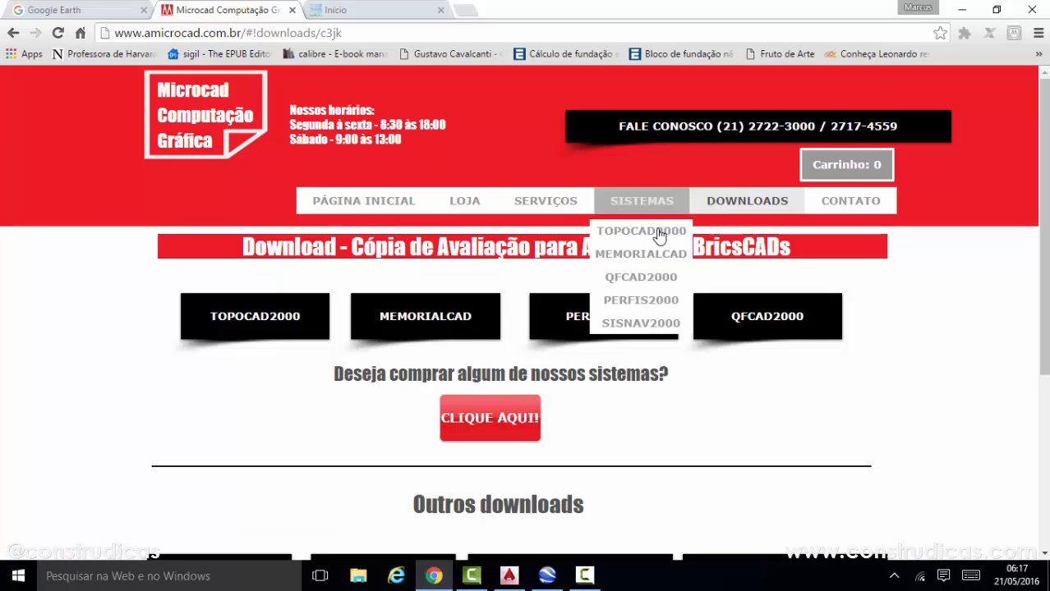
left_click(241, 326)
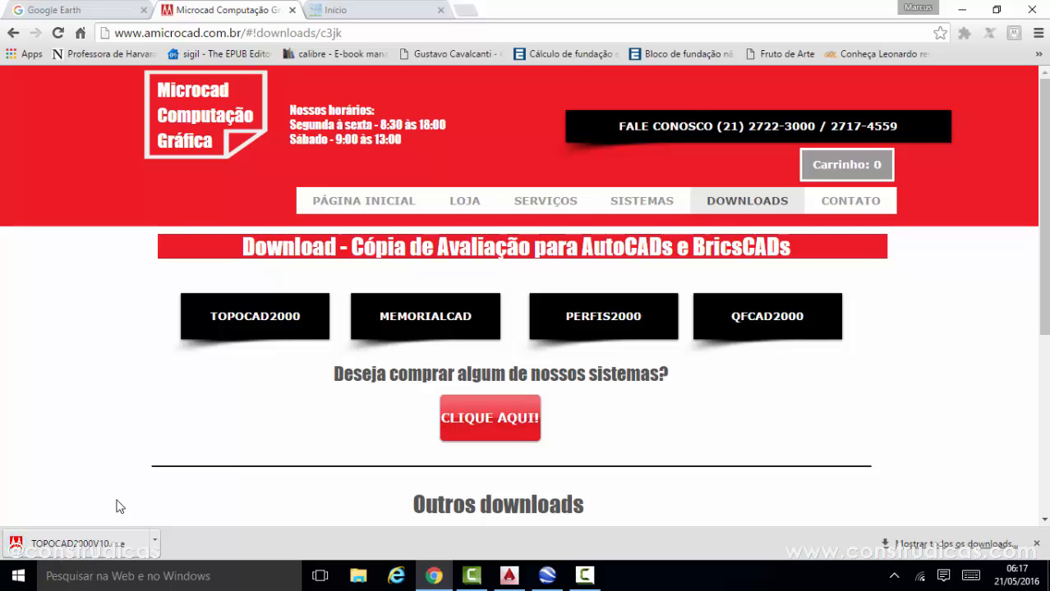
left_click(509, 576)
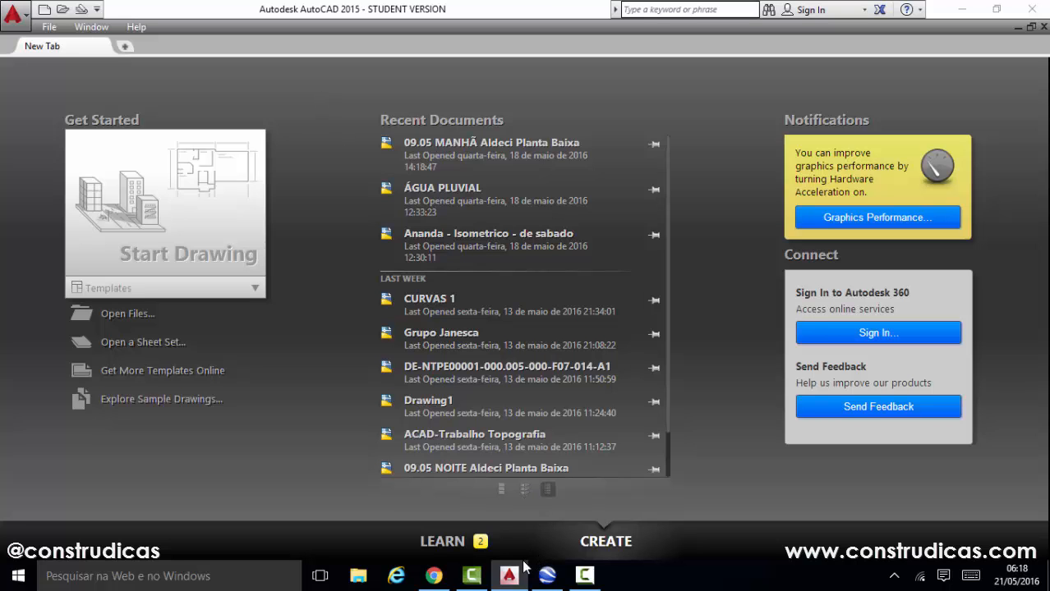
left_click(466, 577)
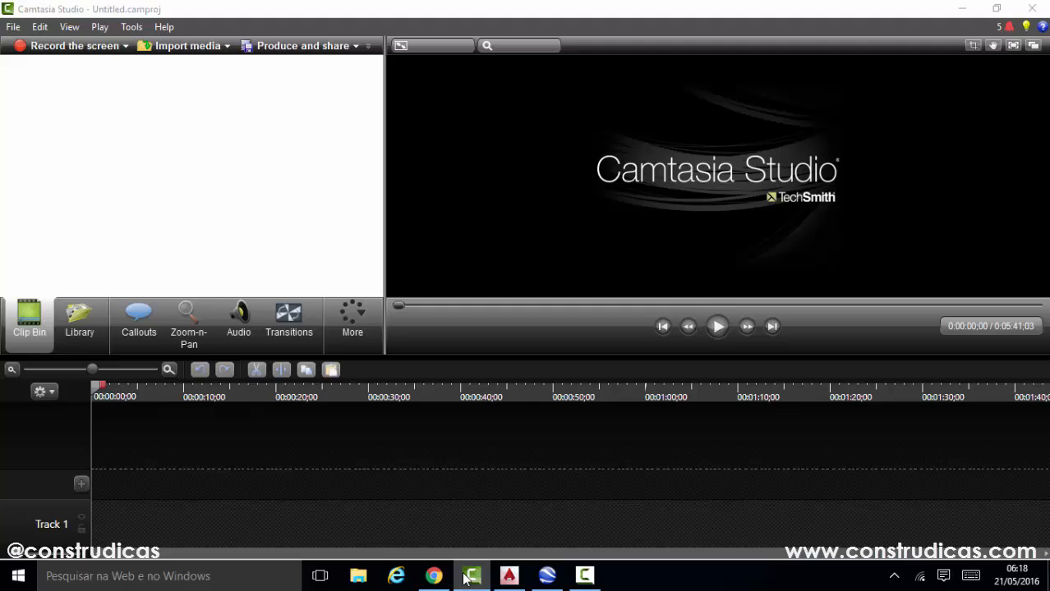
left_click(466, 578)
left_click(422, 580)
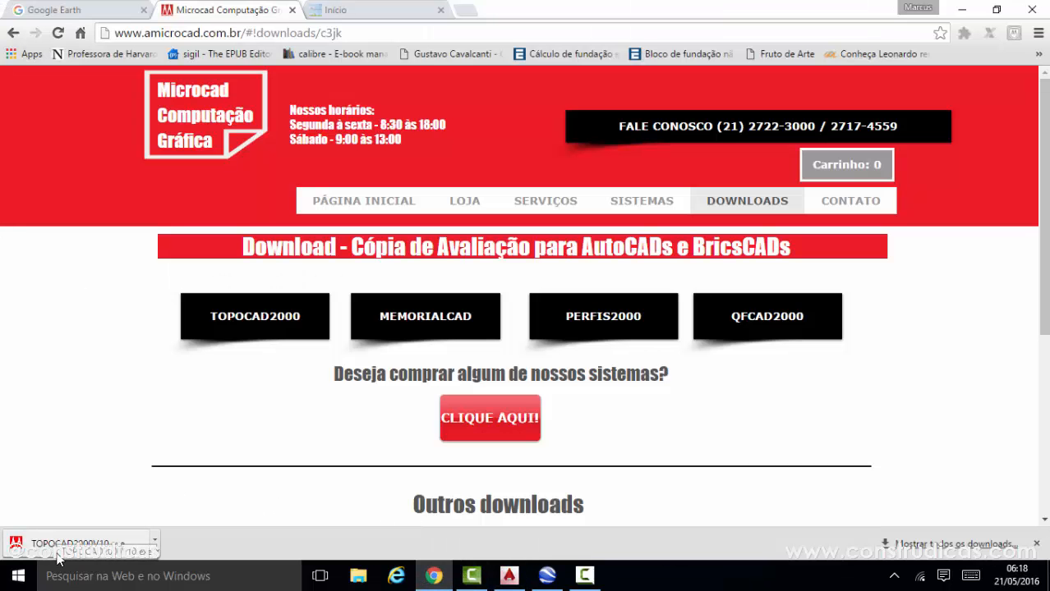
left_click(83, 17)
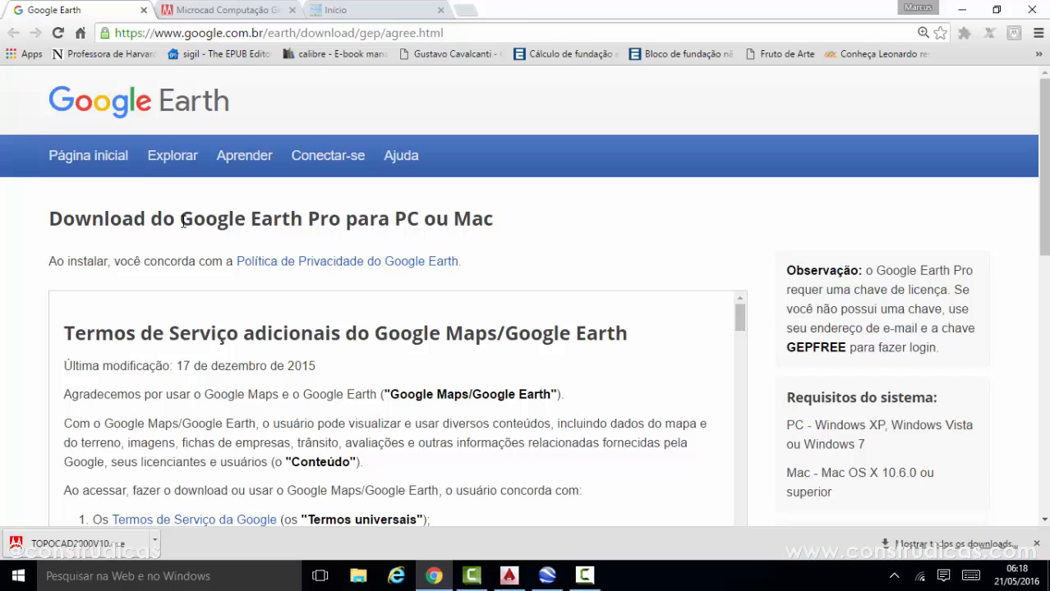
left_click_drag(182, 222, 306, 226)
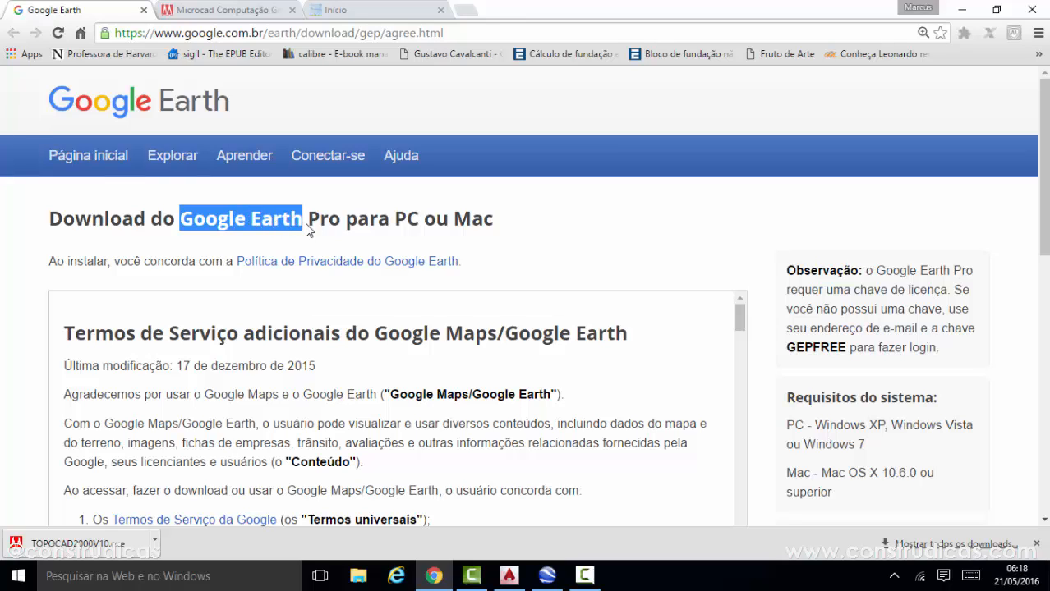
right_click(305, 229)
left_click(268, 249)
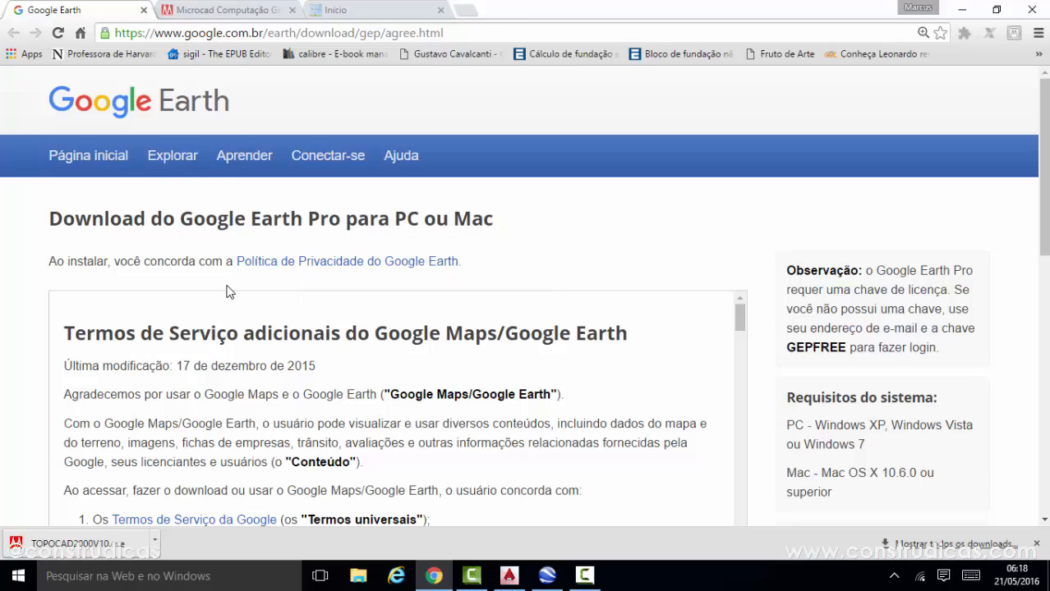
left_click(266, 33)
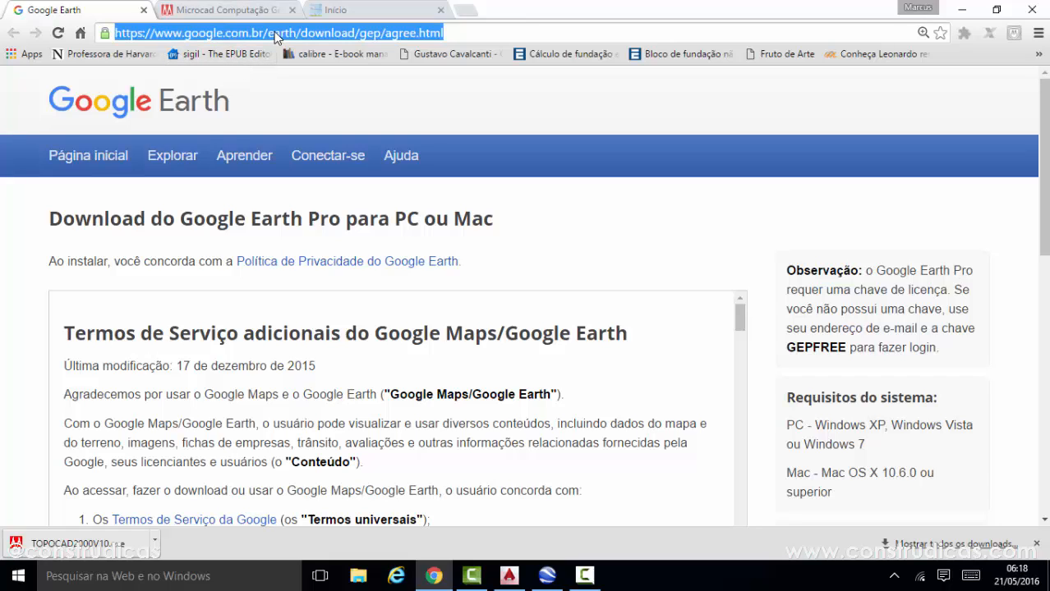
left_click(272, 33)
left_click_drag(298, 33, 527, 40)
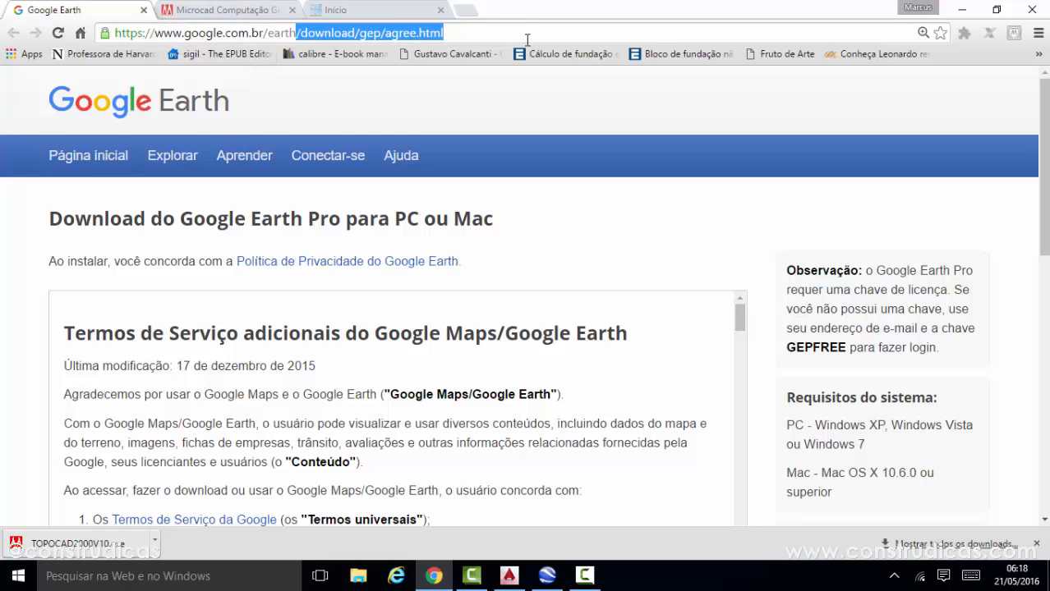
key("BackSpace")
key("Return")
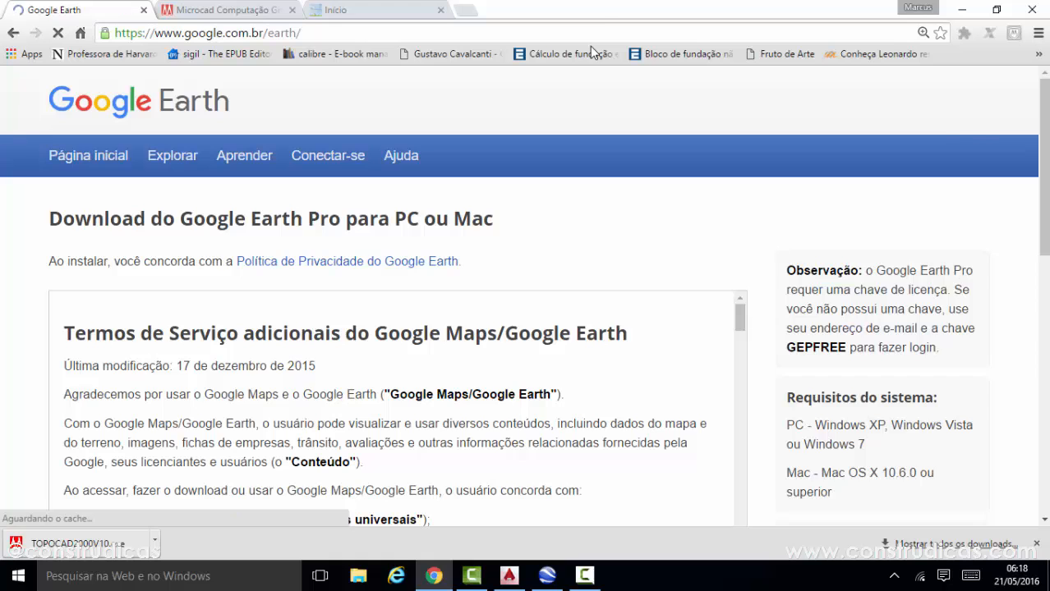
Go from the Google Earth download page to the Google Earth Pro download page and highlight its licence key note
scroll(488, 148, "down", 1)
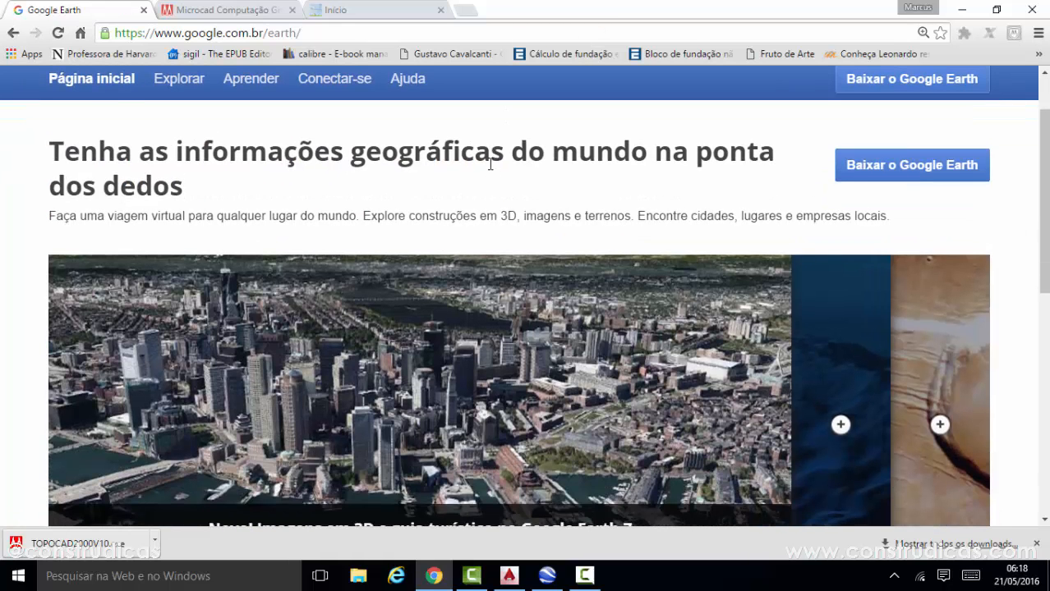
left_click(916, 168)
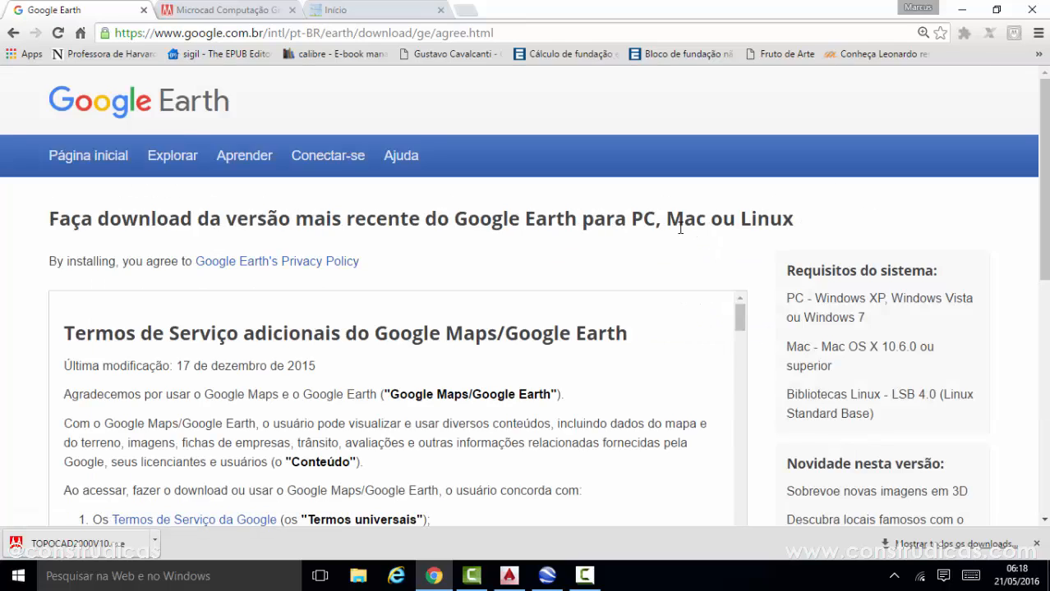
scroll(690, 230, "down", 6)
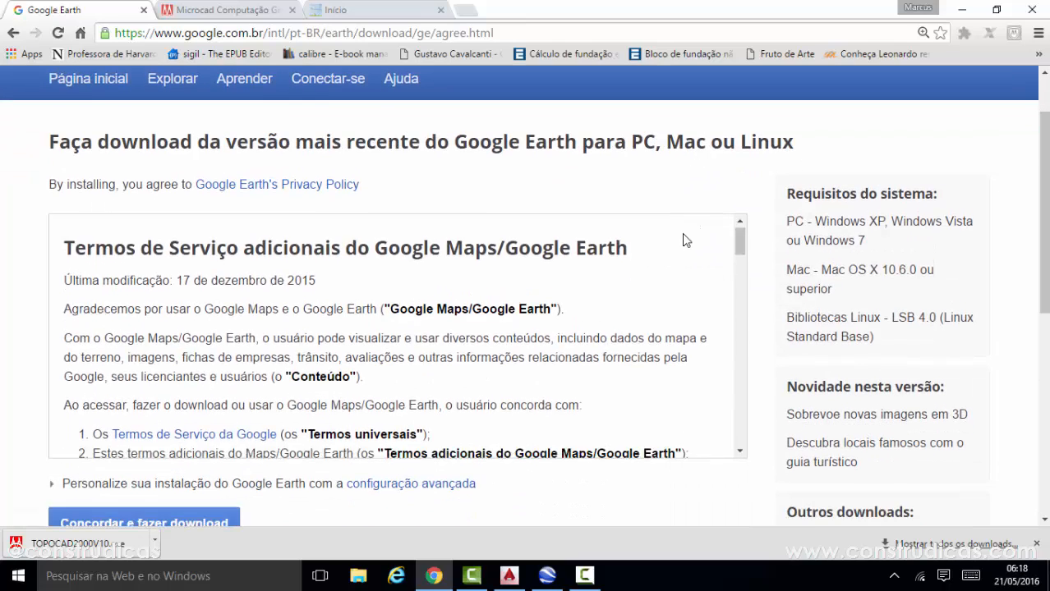
scroll(656, 416, "up", 3)
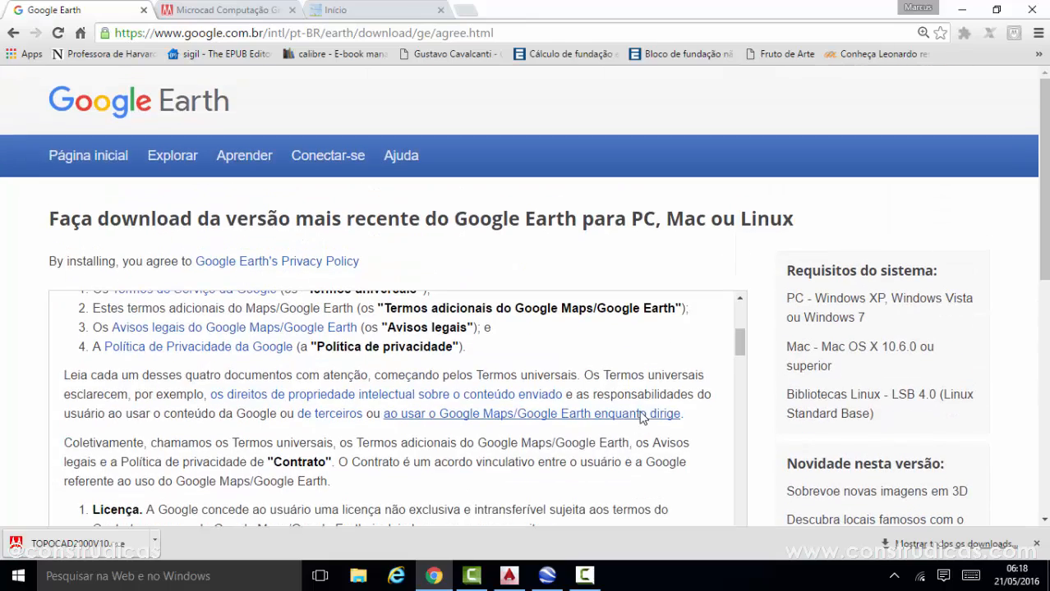
scroll(646, 418, "down", 10)
scroll(759, 427, "down", 3)
scroll(745, 431, "up", 2)
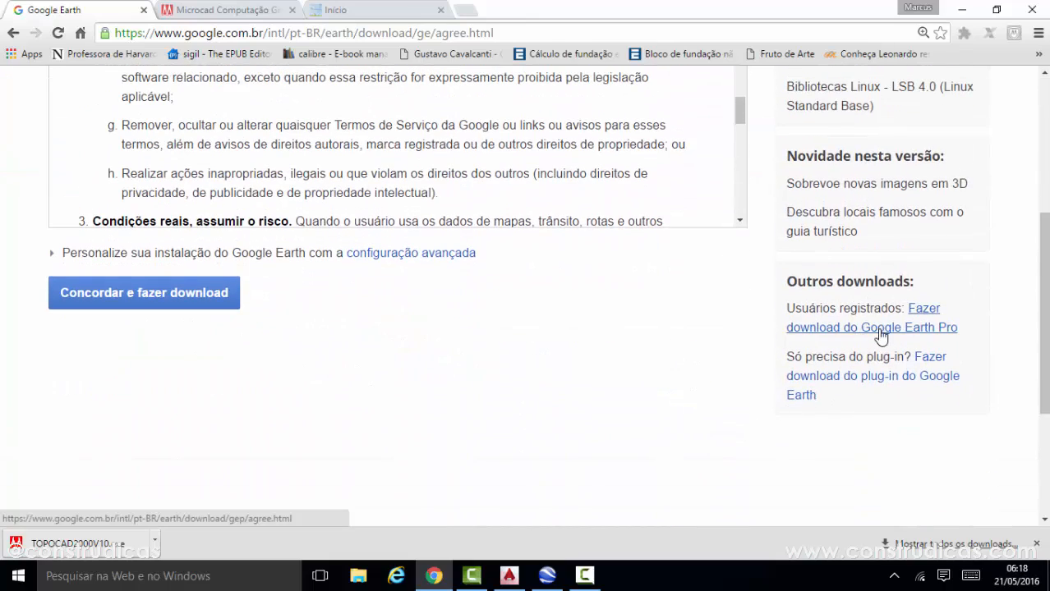
left_click(878, 334)
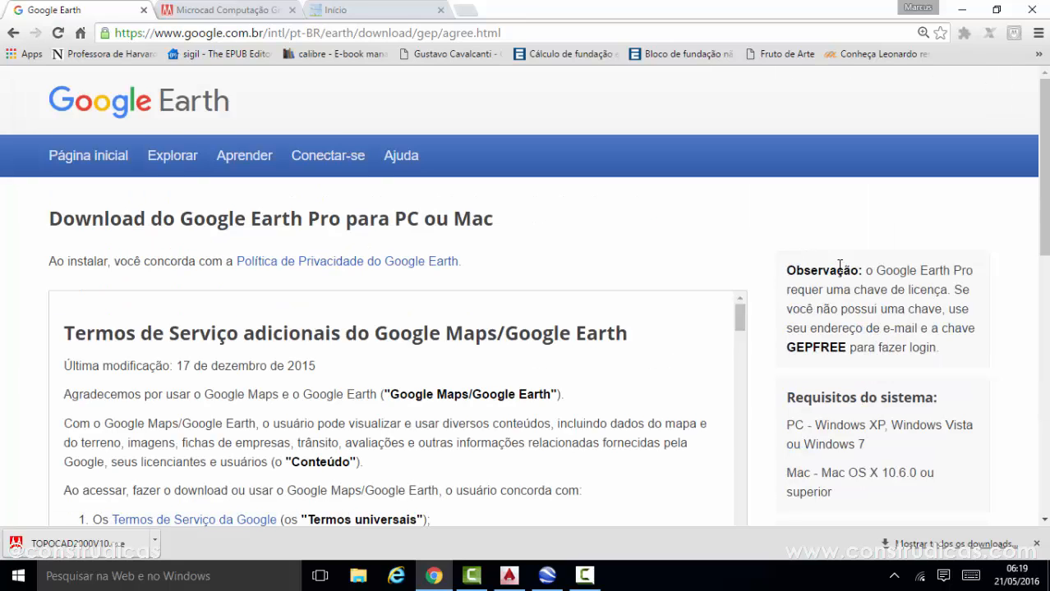
left_click_drag(879, 279, 975, 362)
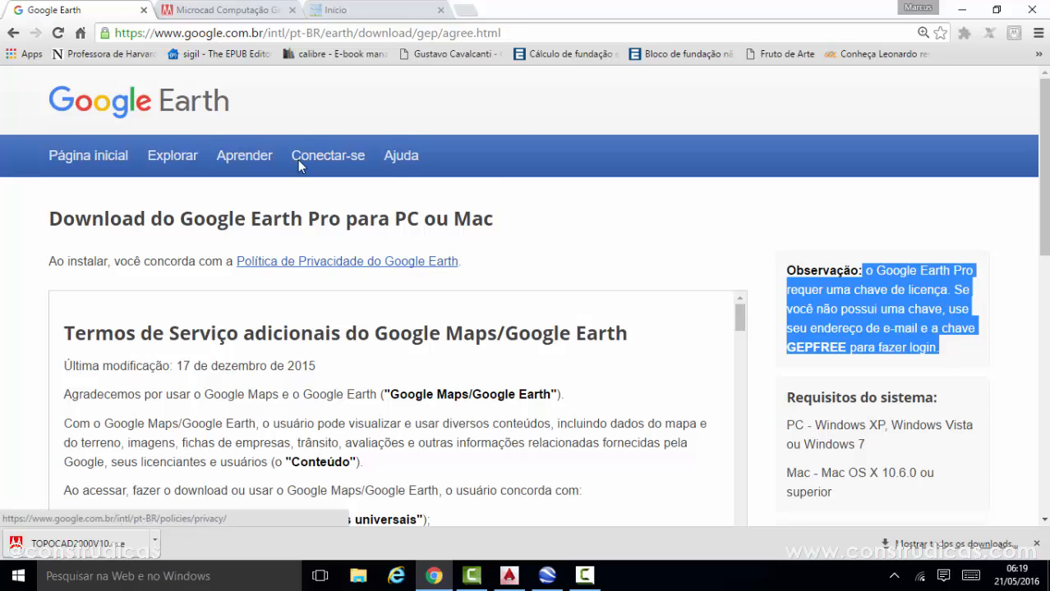
left_click(198, 8)
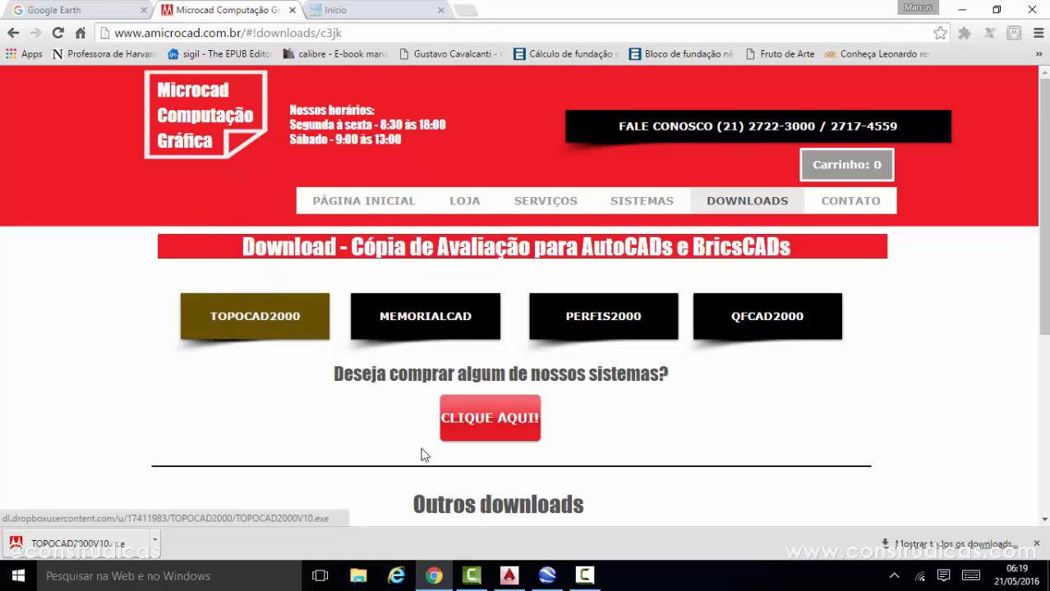
left_click(131, 8)
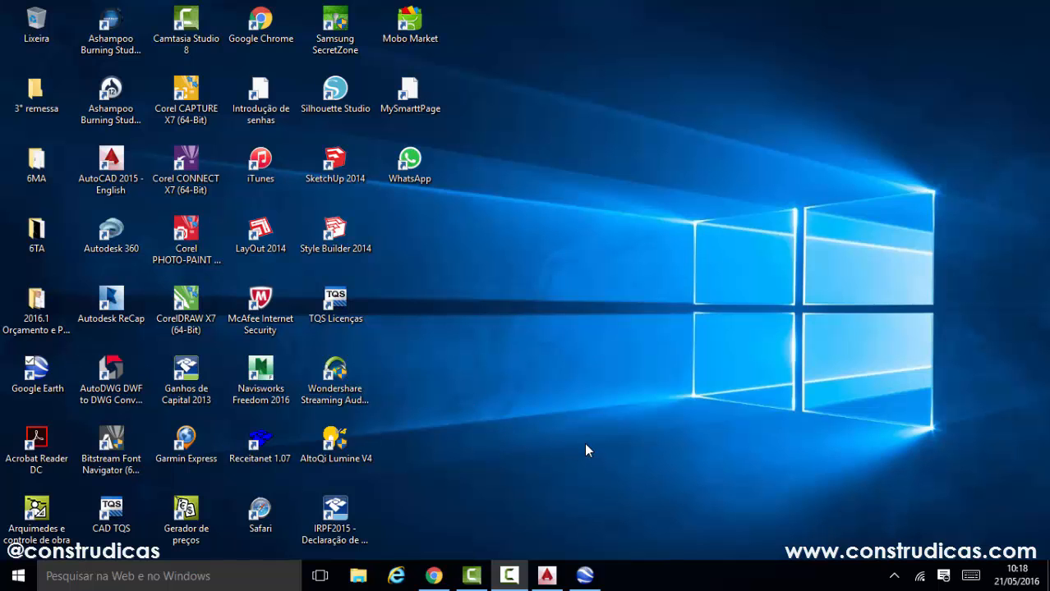
Switch to Google Earth Pro and locate the dense urban area beside the wooded hill in Brazil's northeastern coastal city
left_click(584, 576)
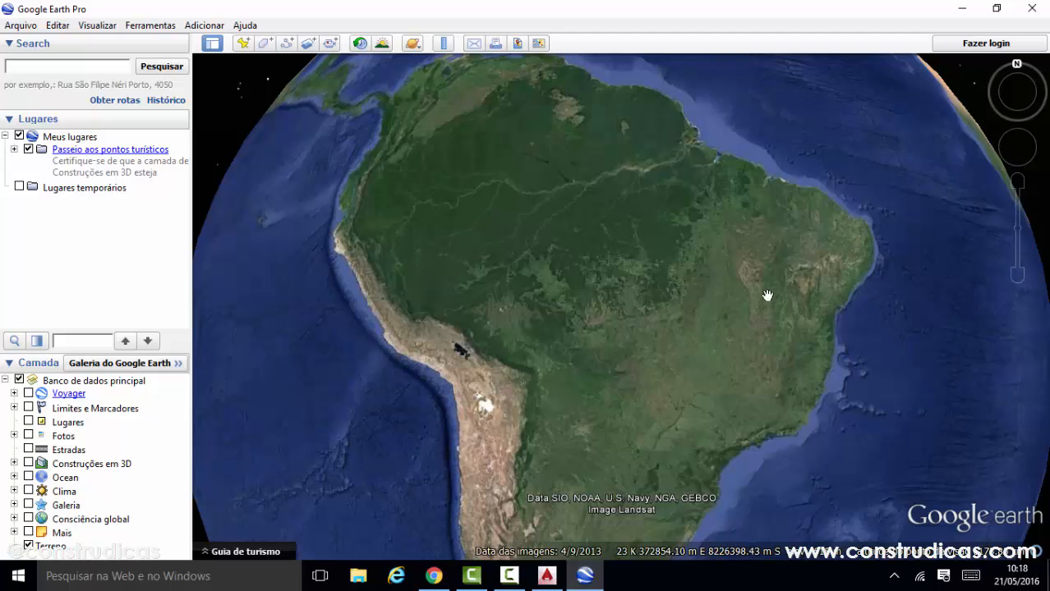
left_click_drag(820, 286, 673, 335)
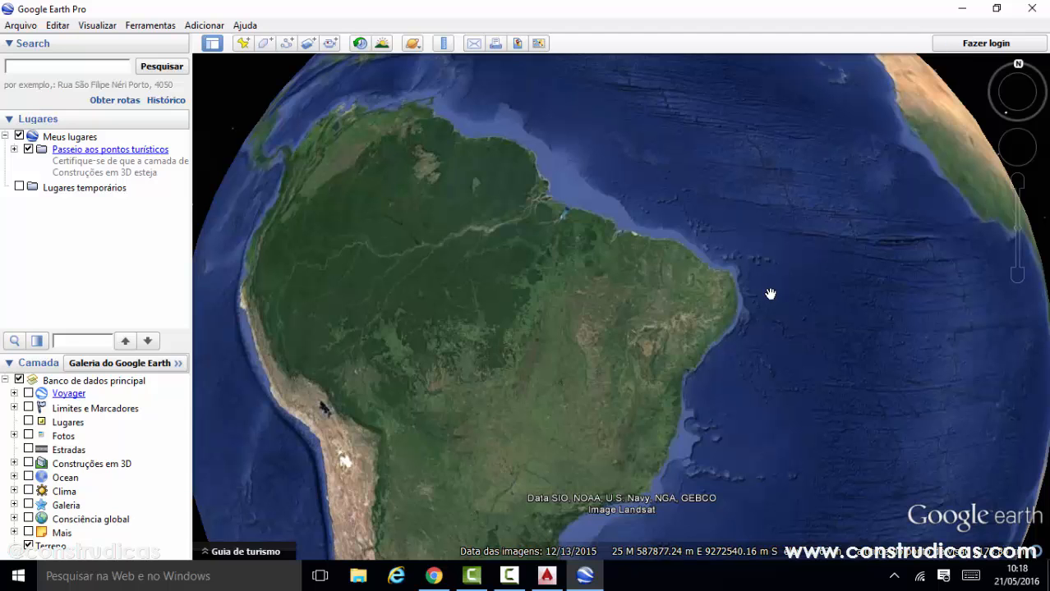
scroll(755, 289, "up", 3)
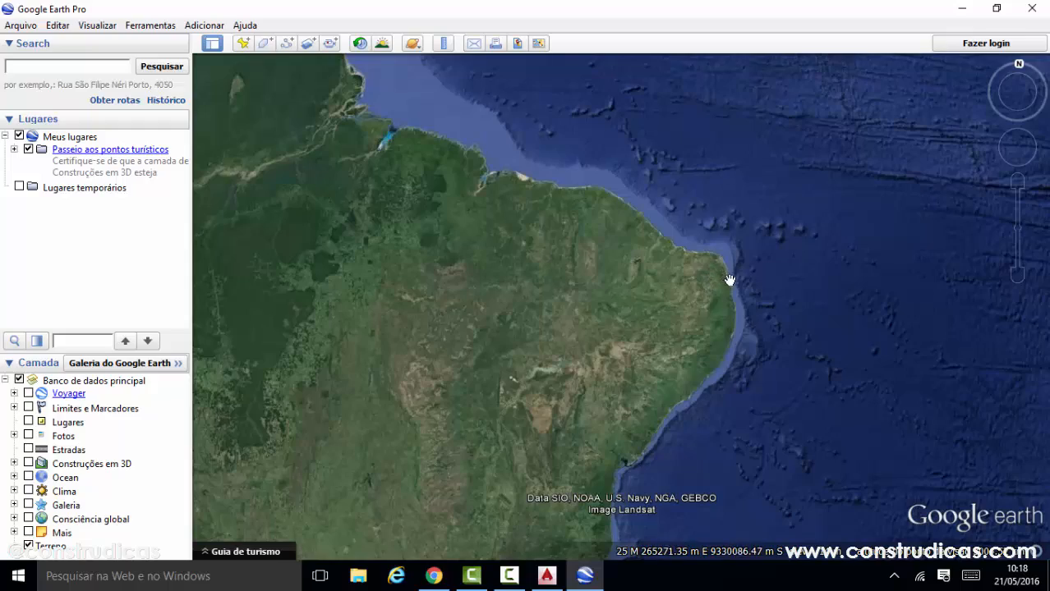
scroll(731, 289, "up", 2)
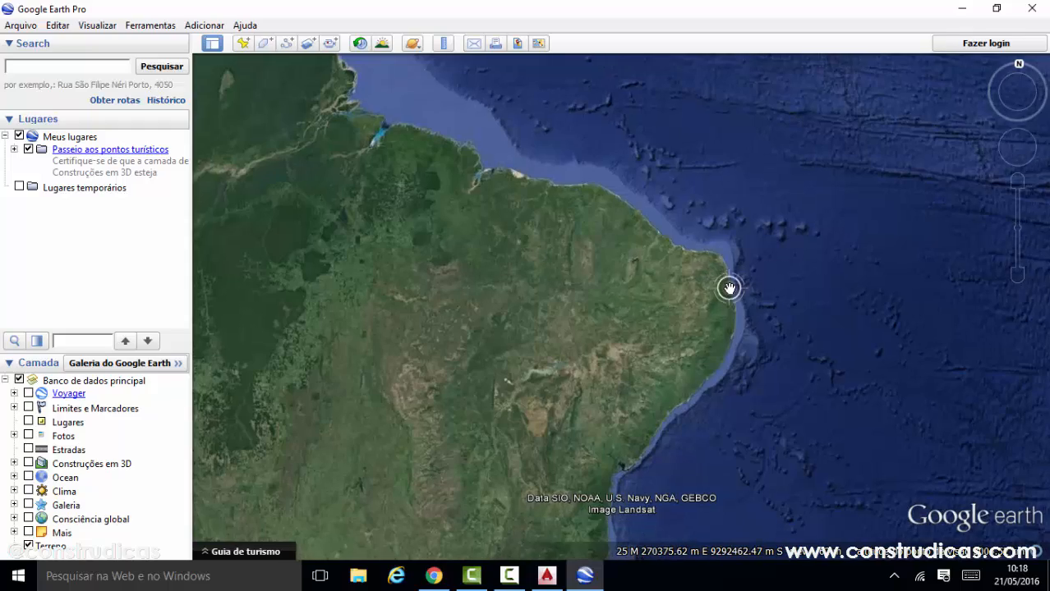
scroll(735, 264, "up", 4)
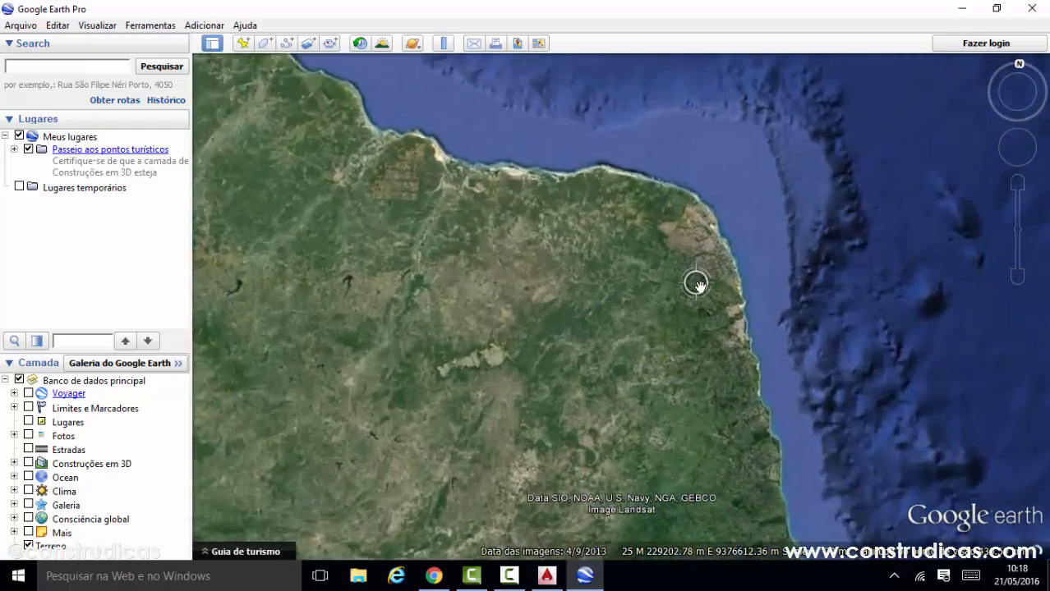
scroll(686, 153, "up", 3)
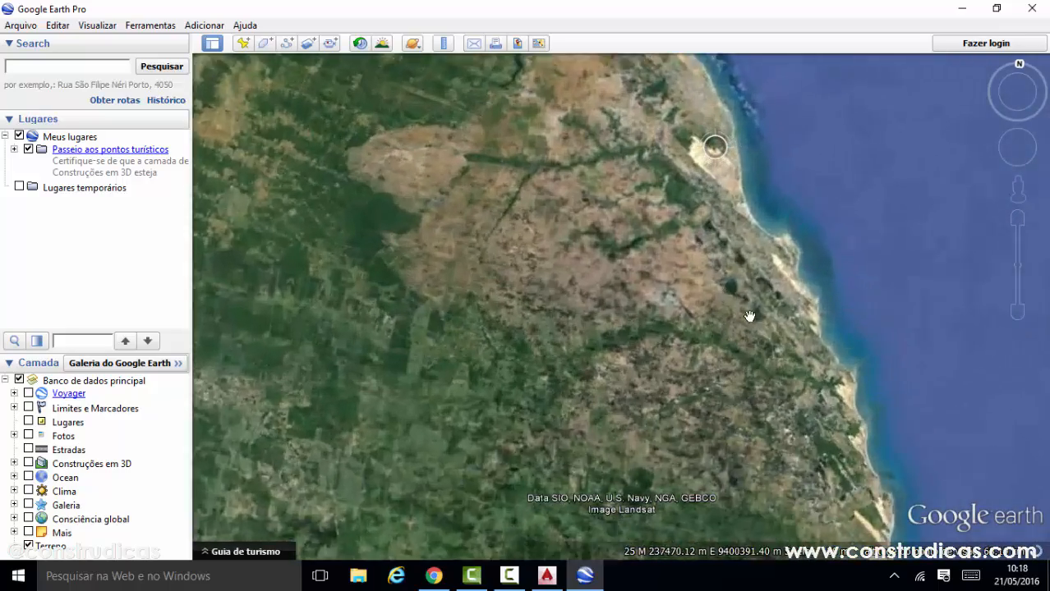
scroll(690, 378, "down", 4)
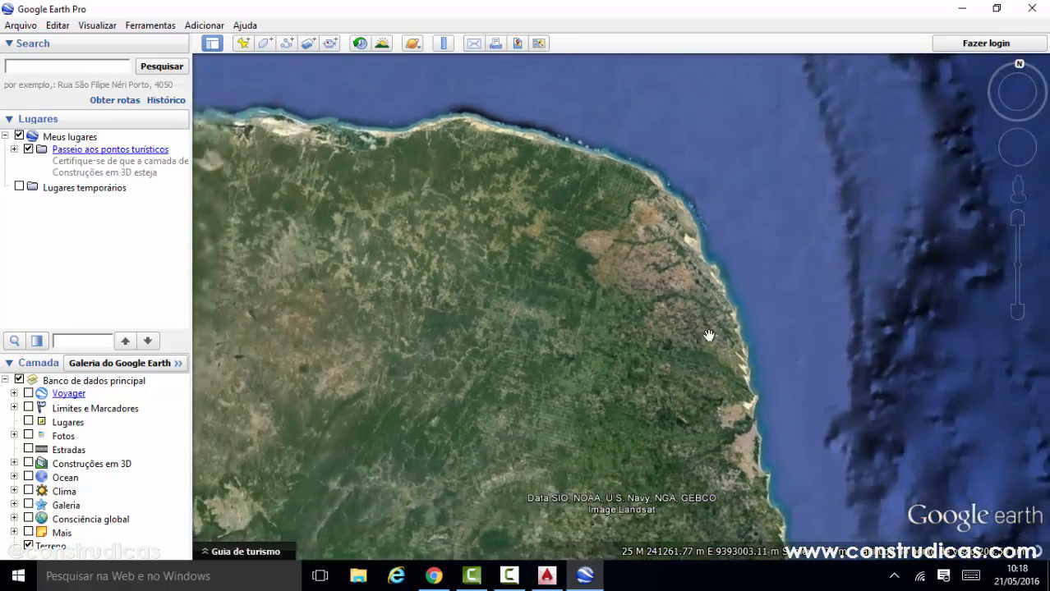
scroll(729, 486, "up", 3)
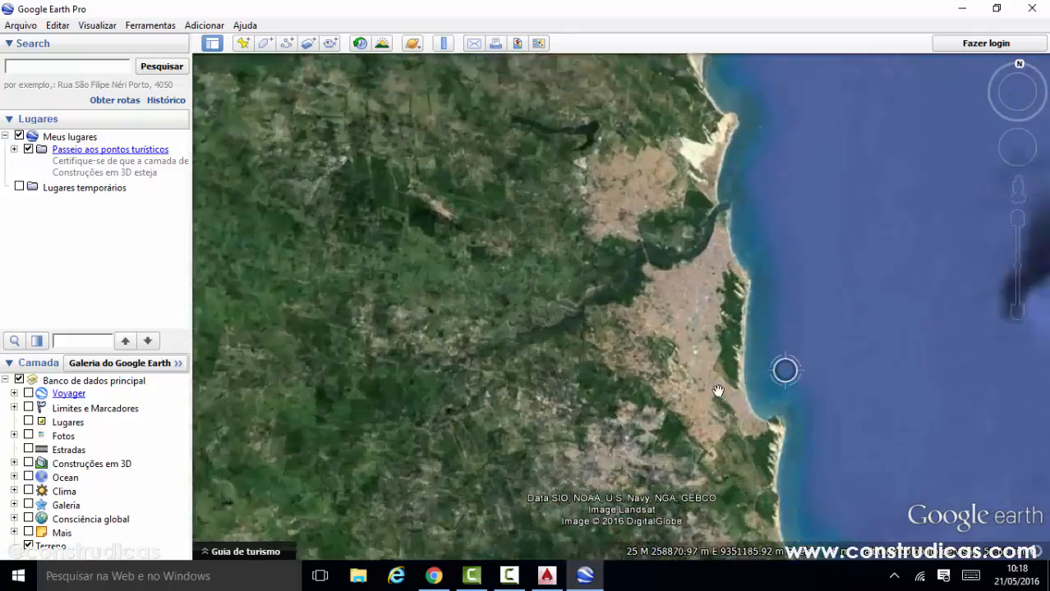
scroll(690, 296, "up", 5)
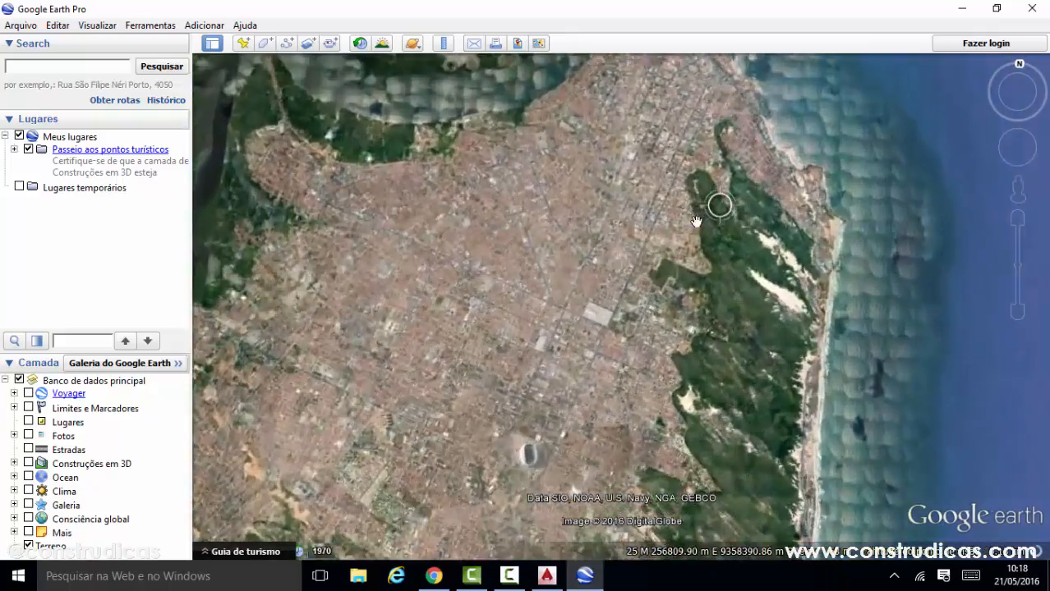
scroll(688, 230, "up", 4)
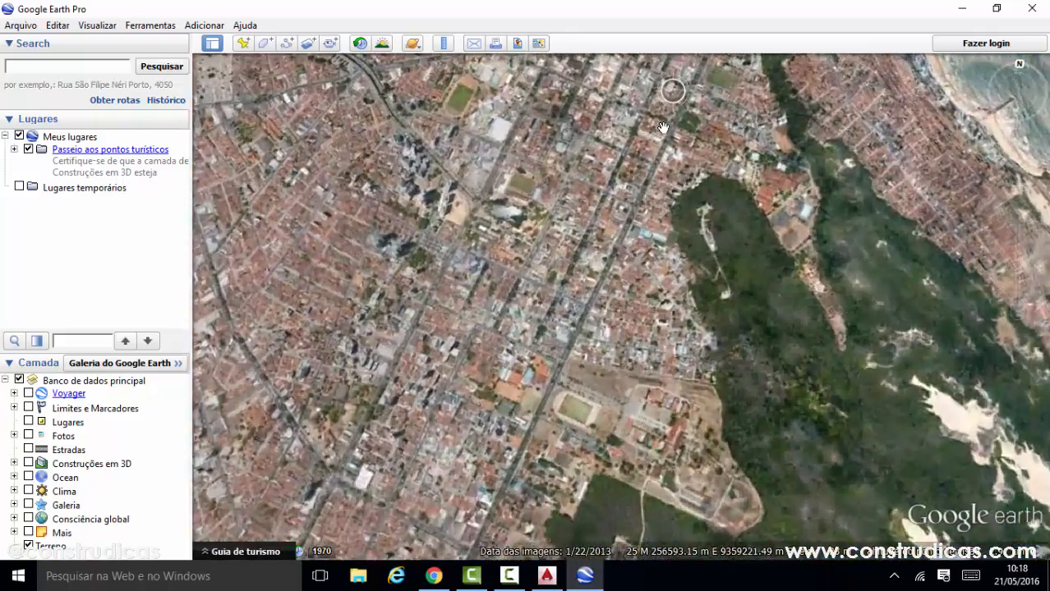
scroll(799, 96, "up", 3)
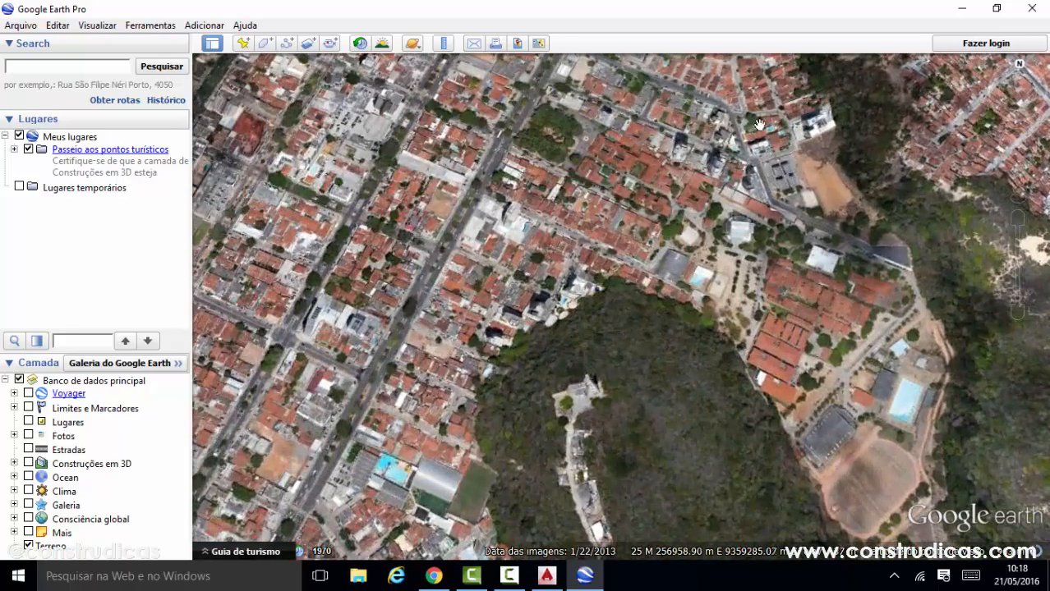
left_click_drag(632, 105, 639, 253)
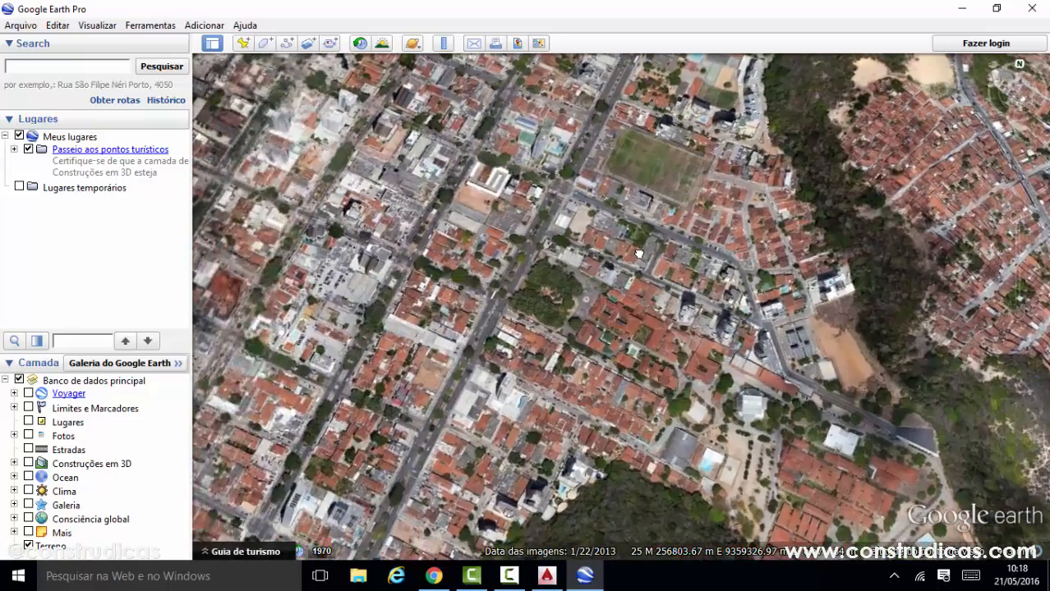
Locate the bare sandy lot between the apartment blocks and the wooded slope and view it up close
scroll(727, 332, "down", 5)
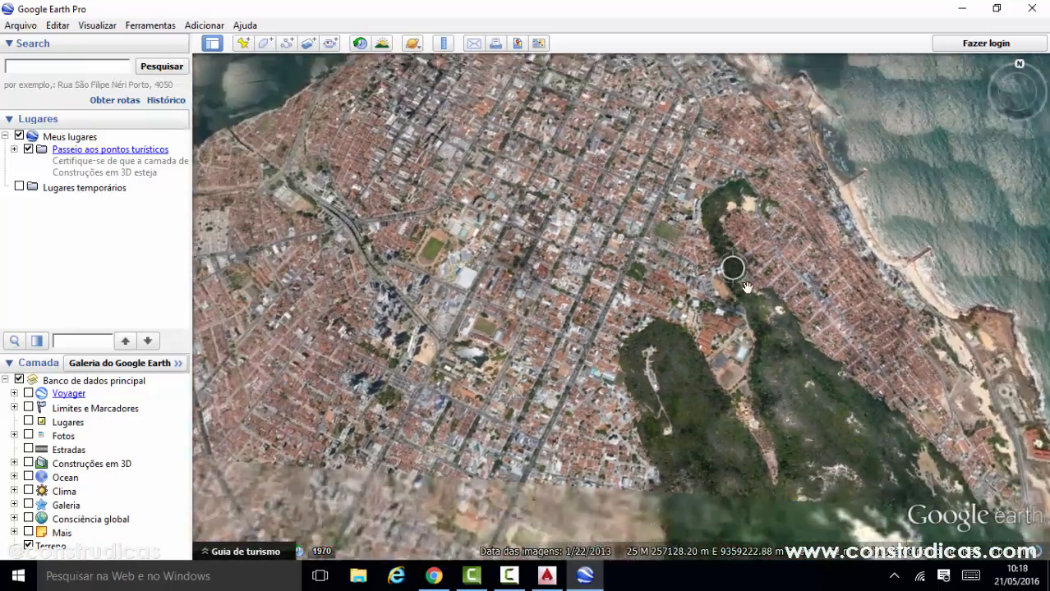
scroll(709, 259, "down", 5)
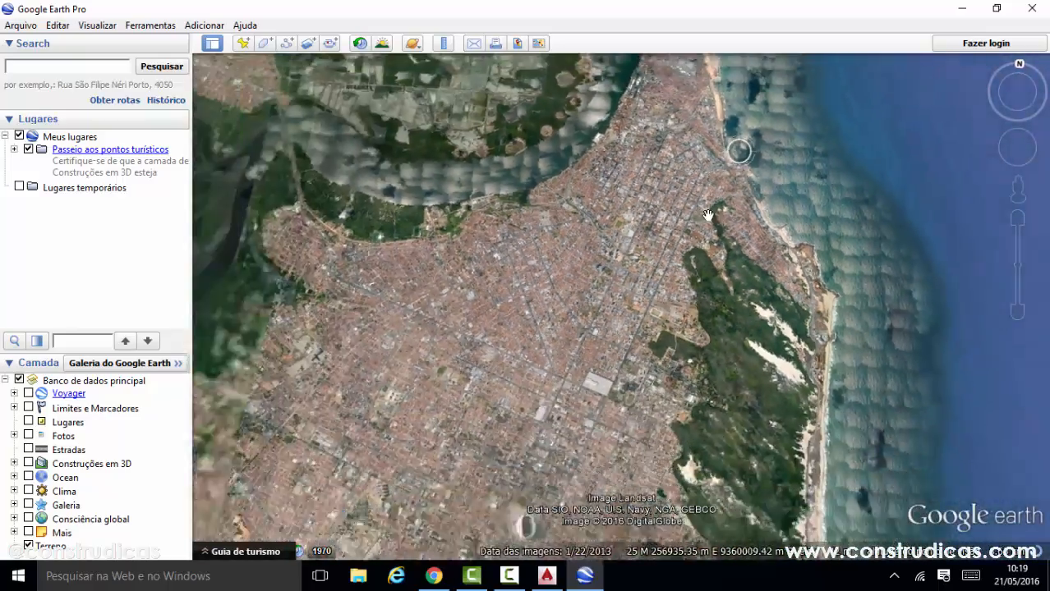
scroll(674, 211, "up", 10)
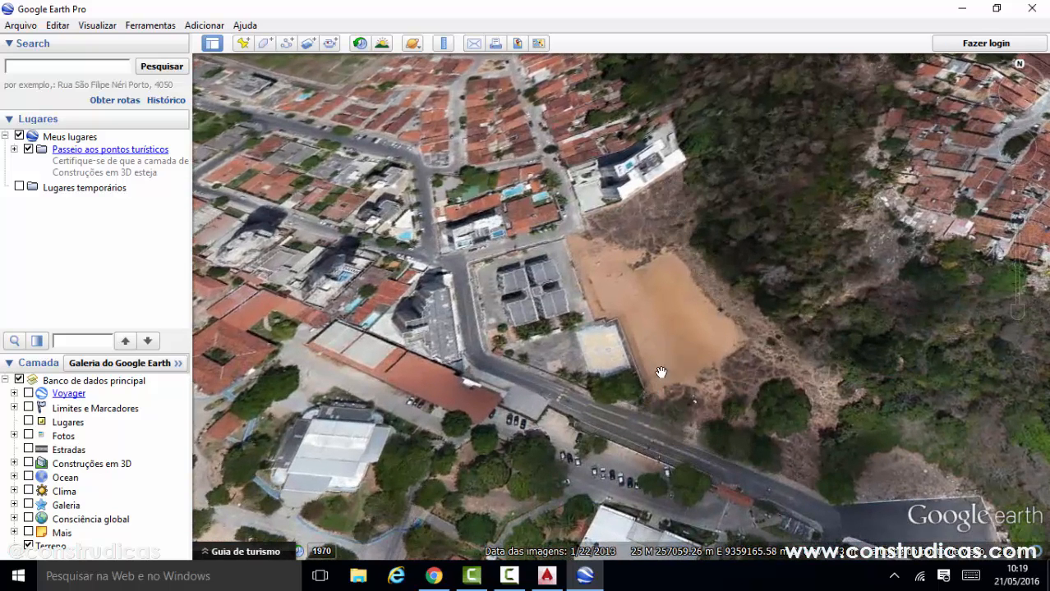
left_click_drag(717, 254, 692, 272)
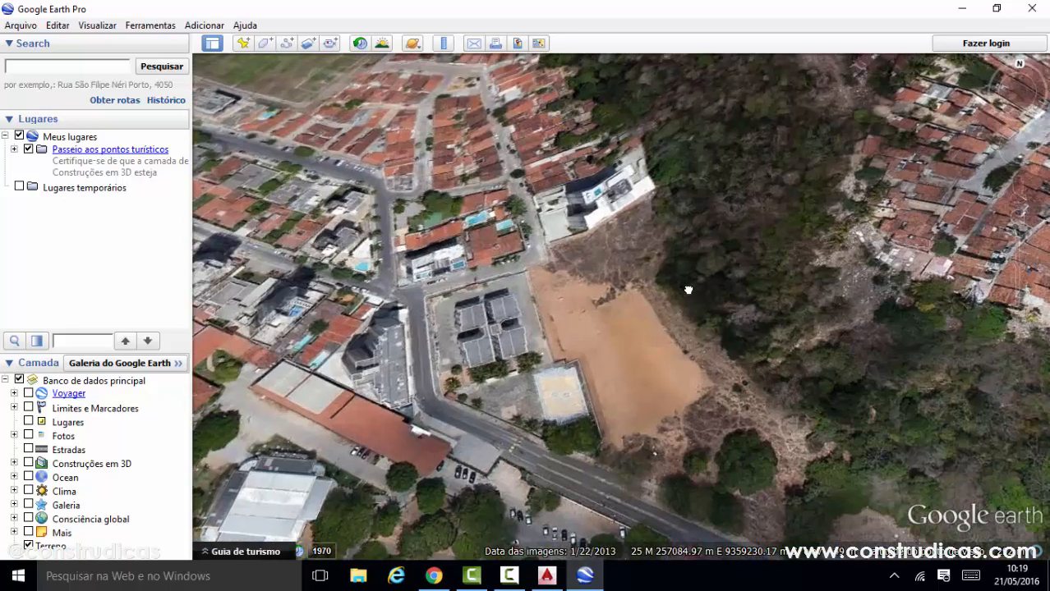
scroll(664, 369, "up", 3)
scroll(658, 395, "down", 4)
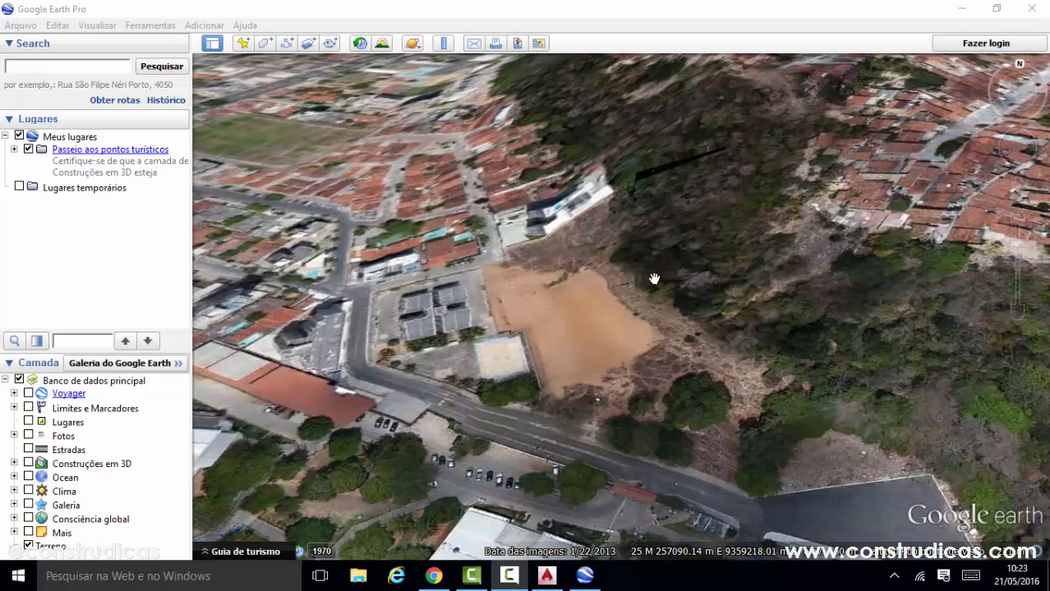
left_click_drag(654, 280, 648, 293)
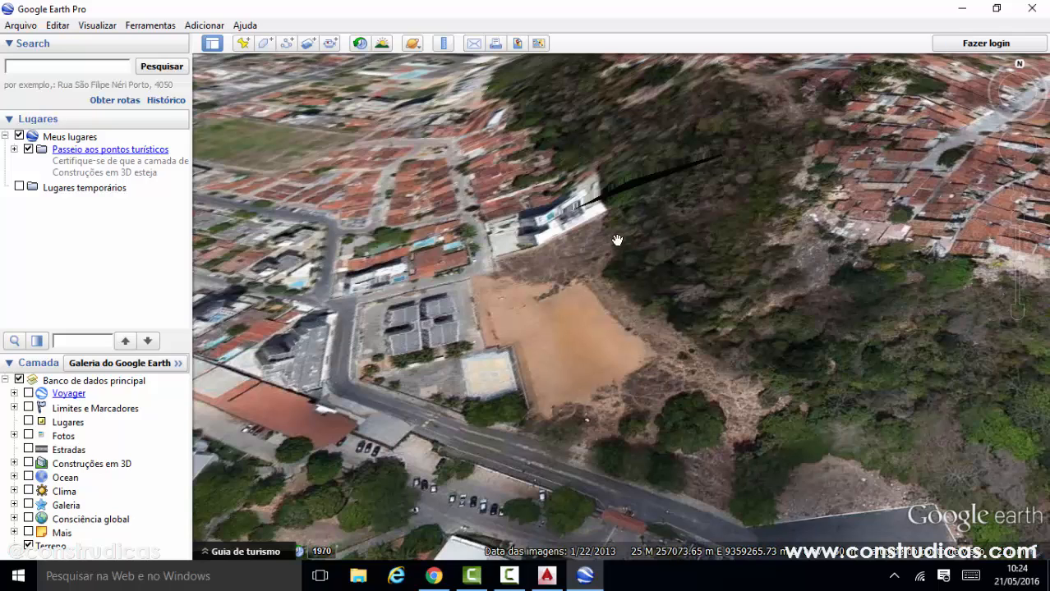
Reset the view's tilt and compass so the sandy lot is seen from straight above with north up
left_click(93, 30)
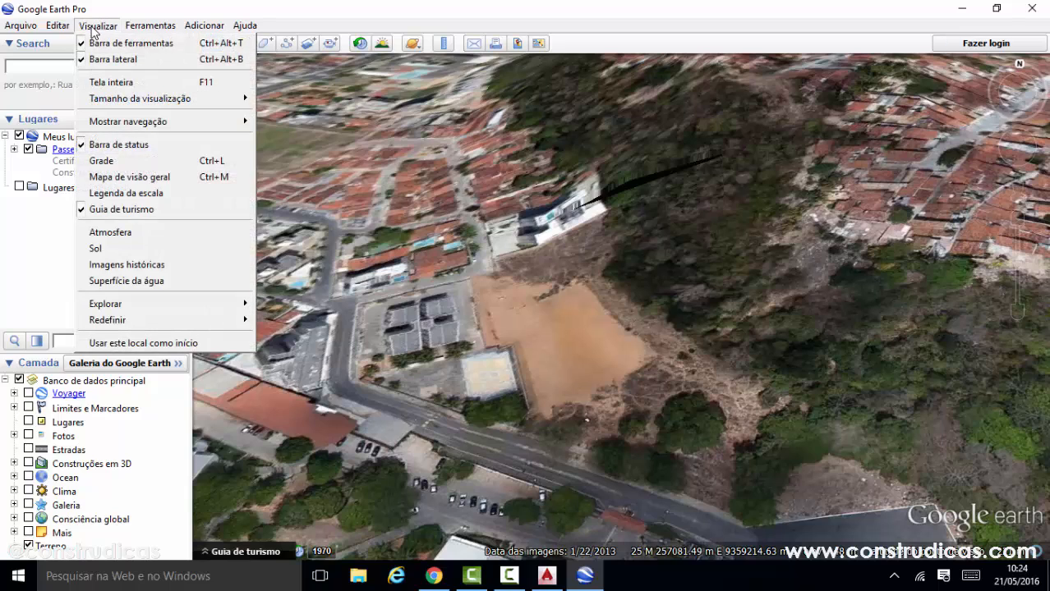
mouse_move(120, 322)
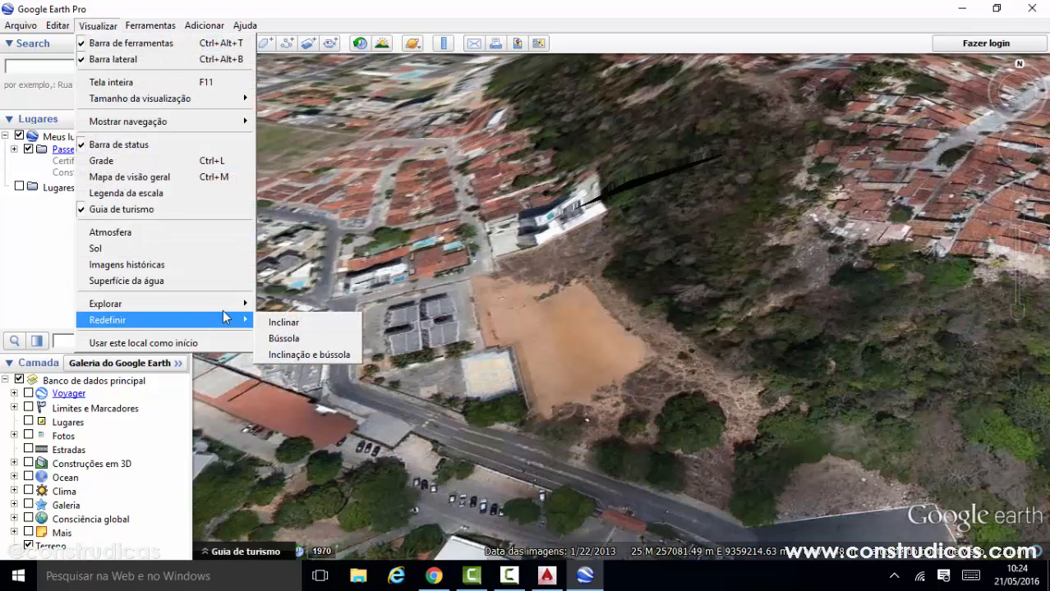
left_click(280, 356)
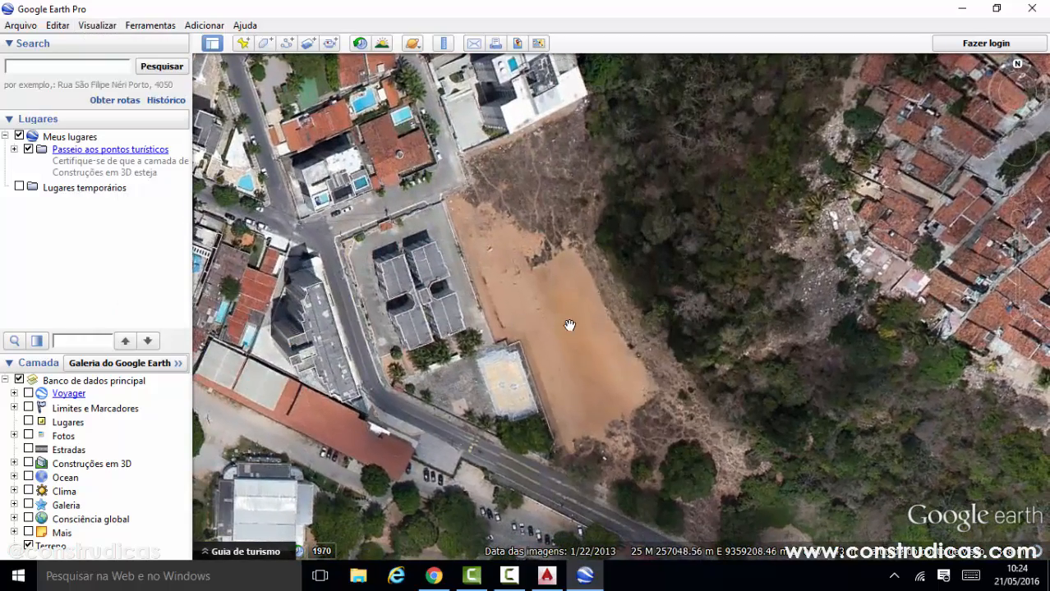
left_click_drag(569, 326, 511, 317)
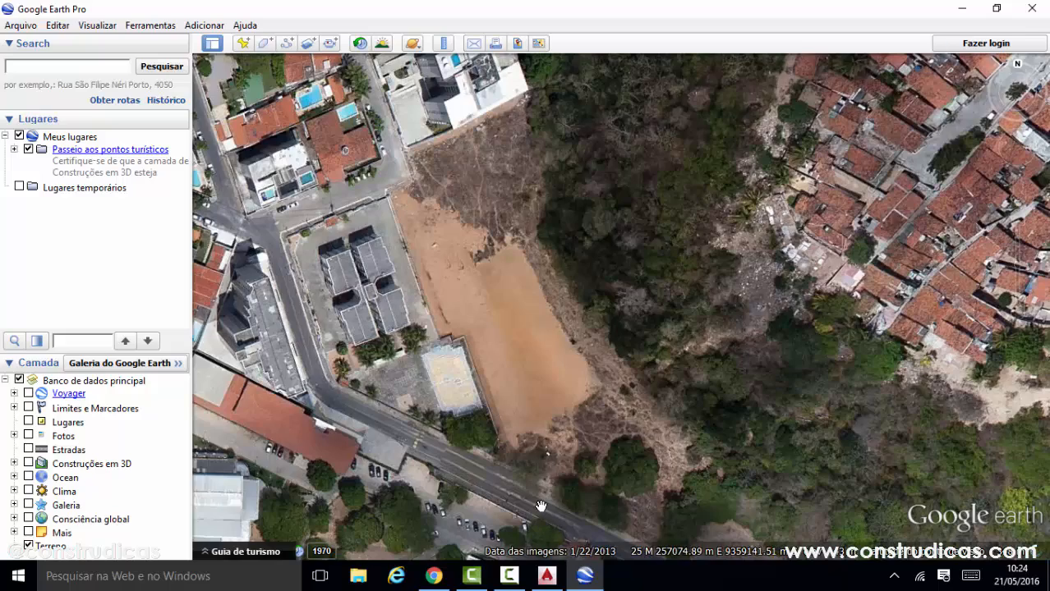
mouse_move(541, 506)
left_mouse_down()
mouse_move(512, 481)
mouse_move(536, 489)
left_mouse_up()
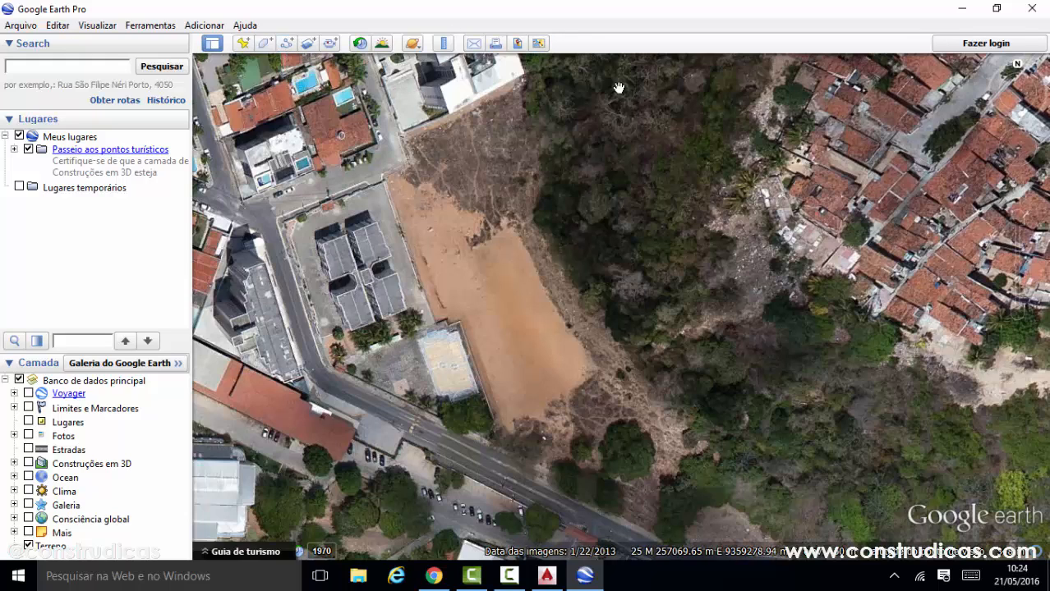
Hide the toolbar and display it again
left_click(97, 26)
left_click(105, 42)
left_click(100, 26)
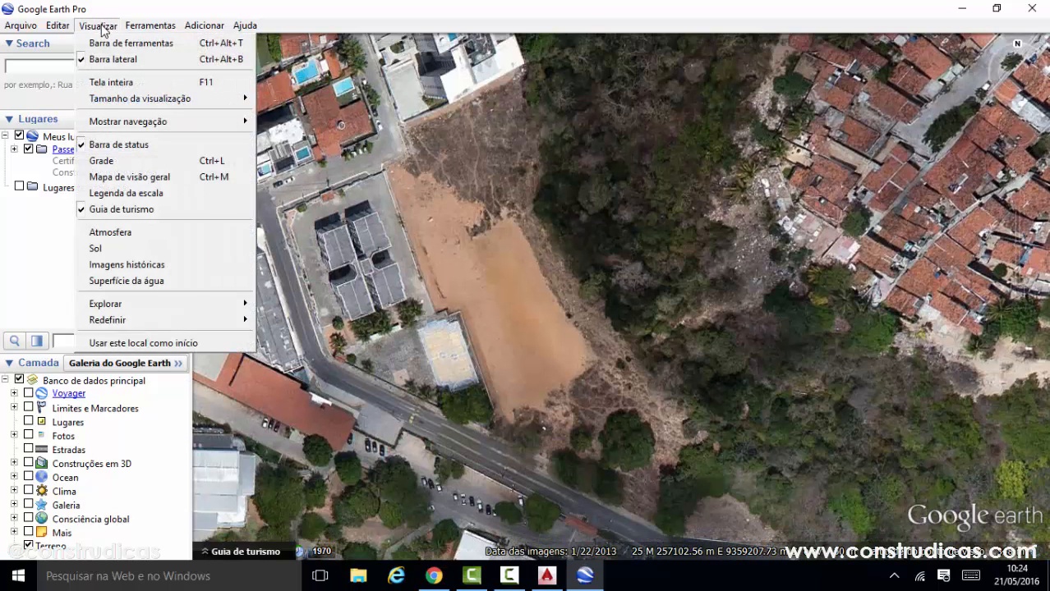
left_click(105, 42)
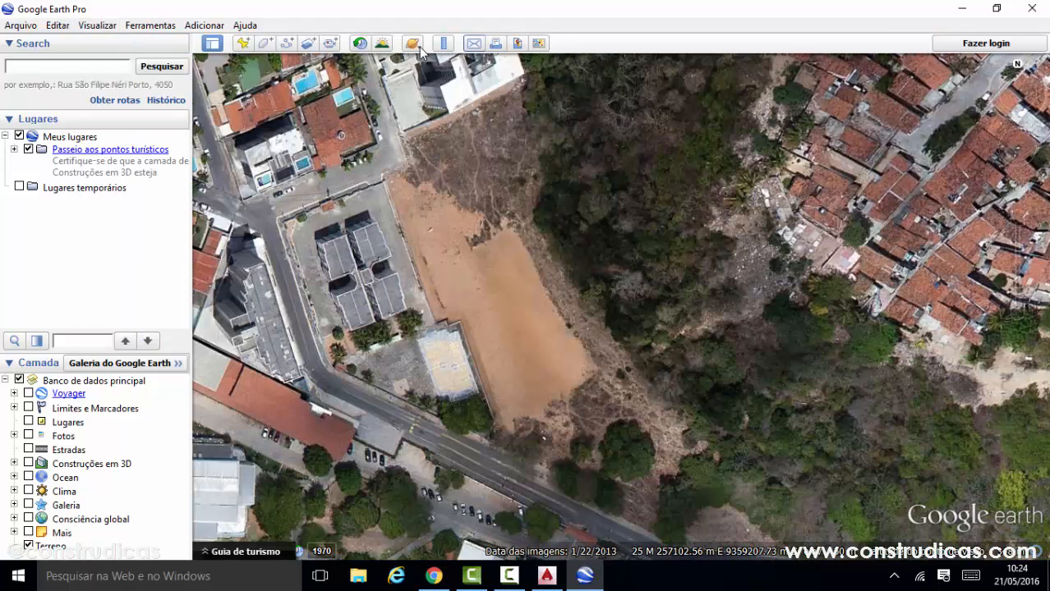
Start a new path named "Terreno Universidade" with a red line of width 3,0
left_click(288, 46)
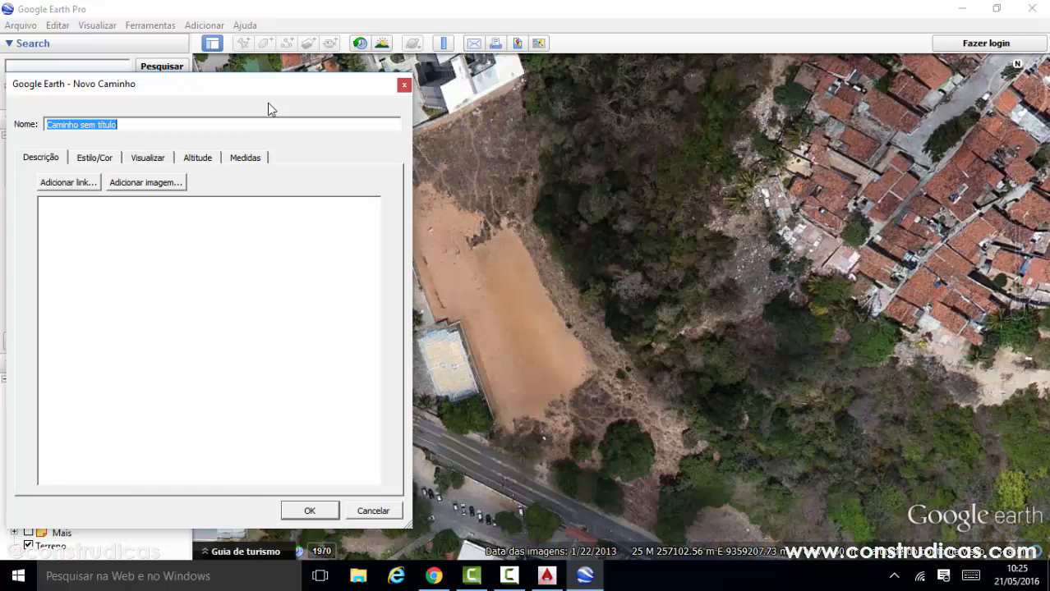
type("Terreno Universidade")
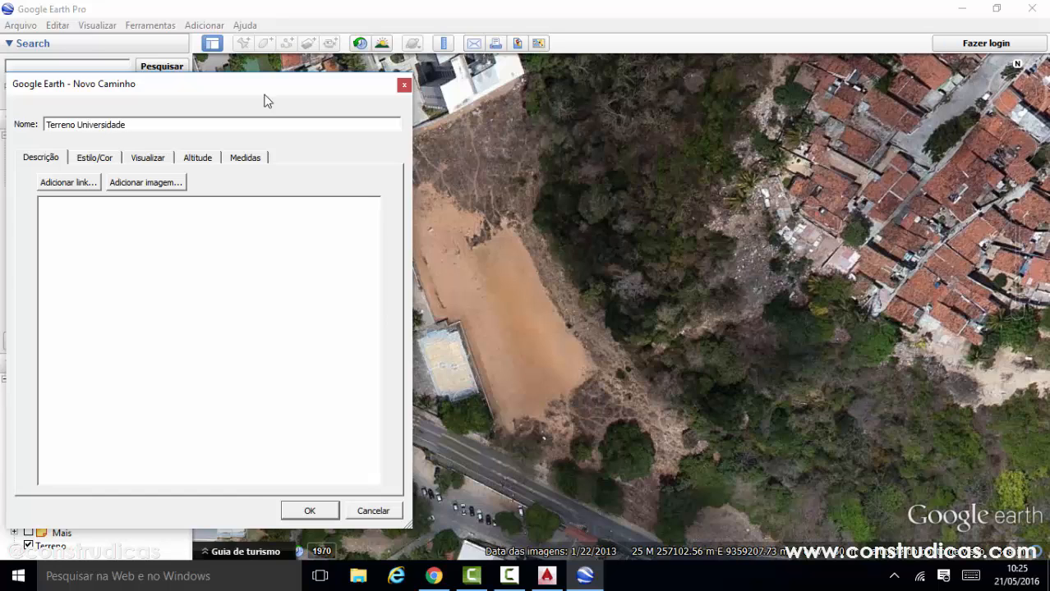
left_click(83, 161)
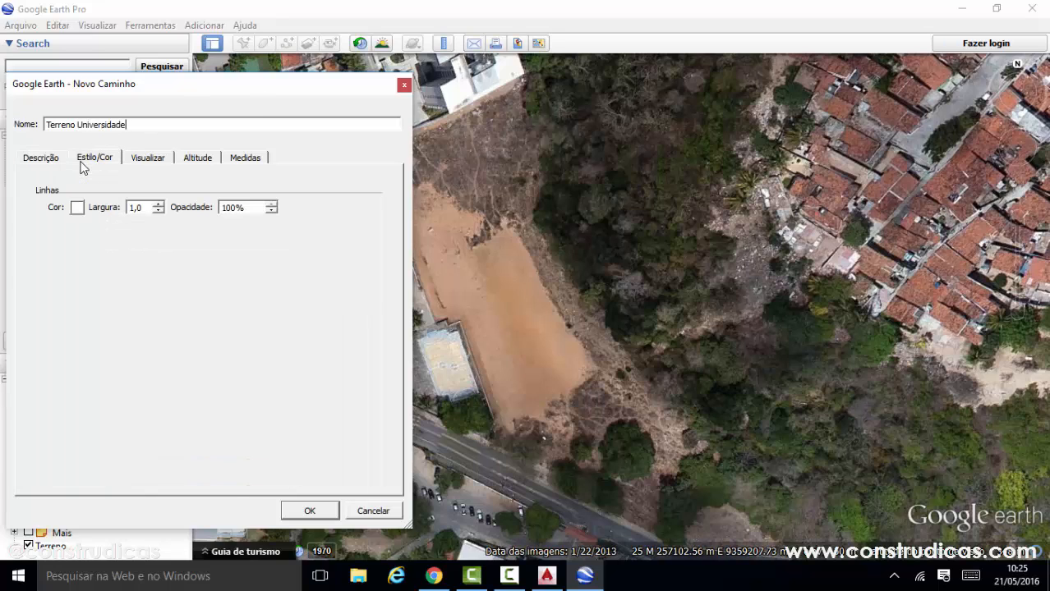
left_click(77, 207)
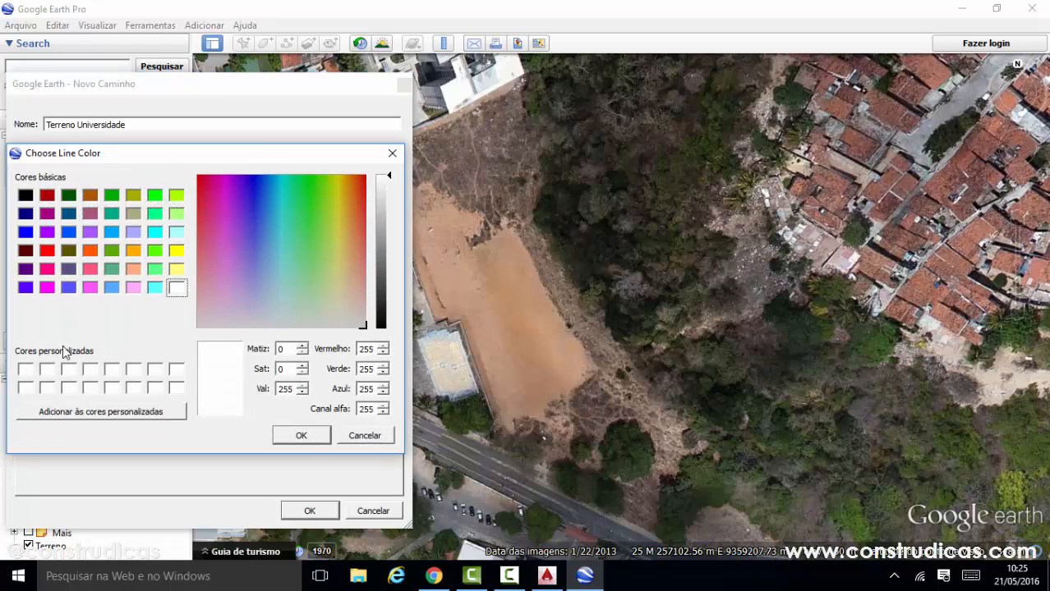
left_click(48, 251)
left_click(302, 435)
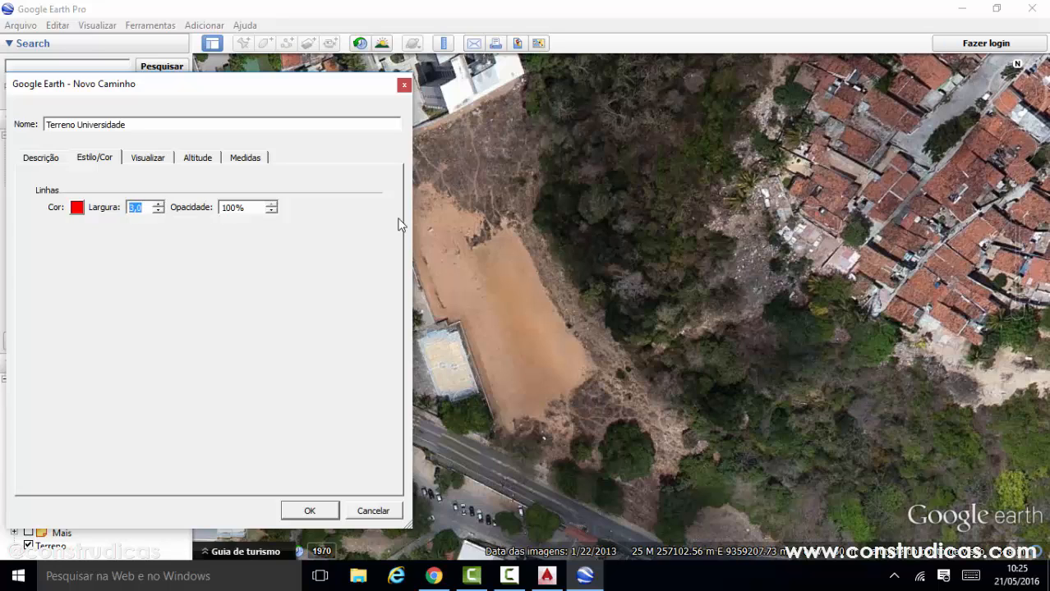
Set the path's length unit to metres and move the path dialog clear of the lot
left_click(147, 160)
left_click(188, 161)
left_click(255, 158)
left_click(271, 181)
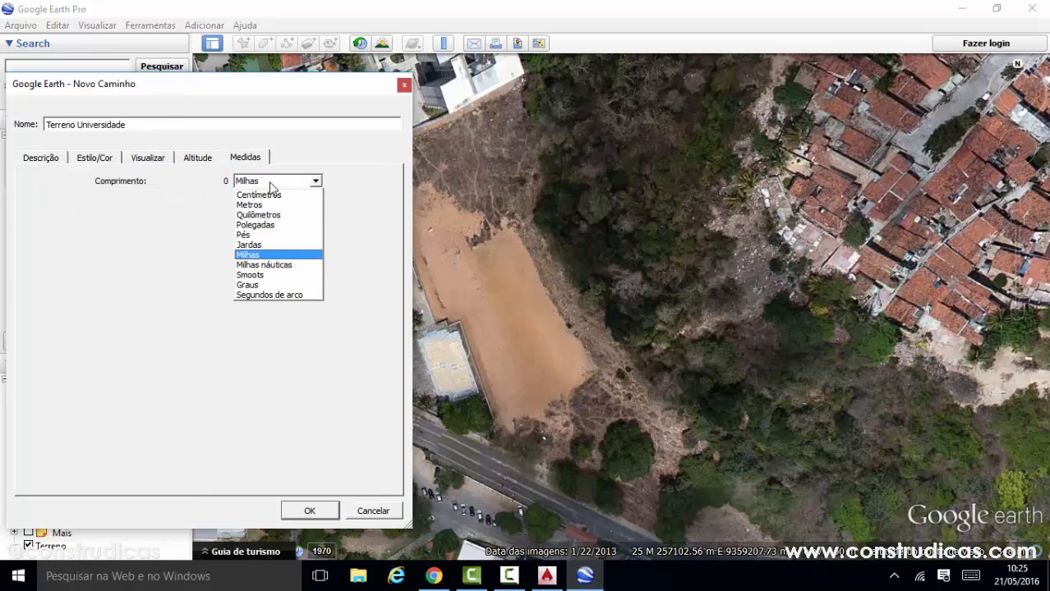
left_click(249, 204)
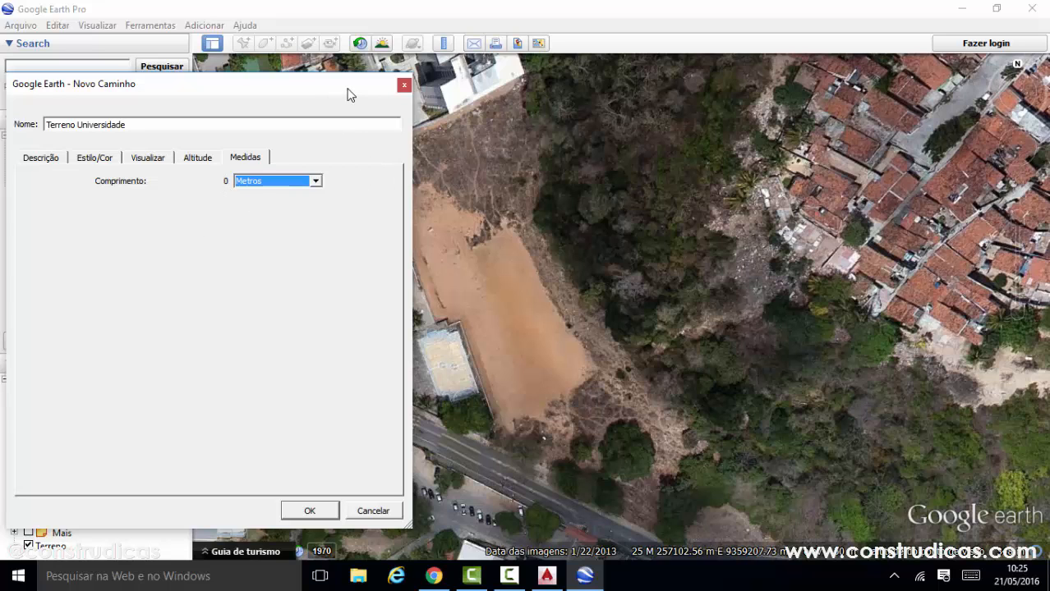
left_click_drag(343, 92, 284, 79)
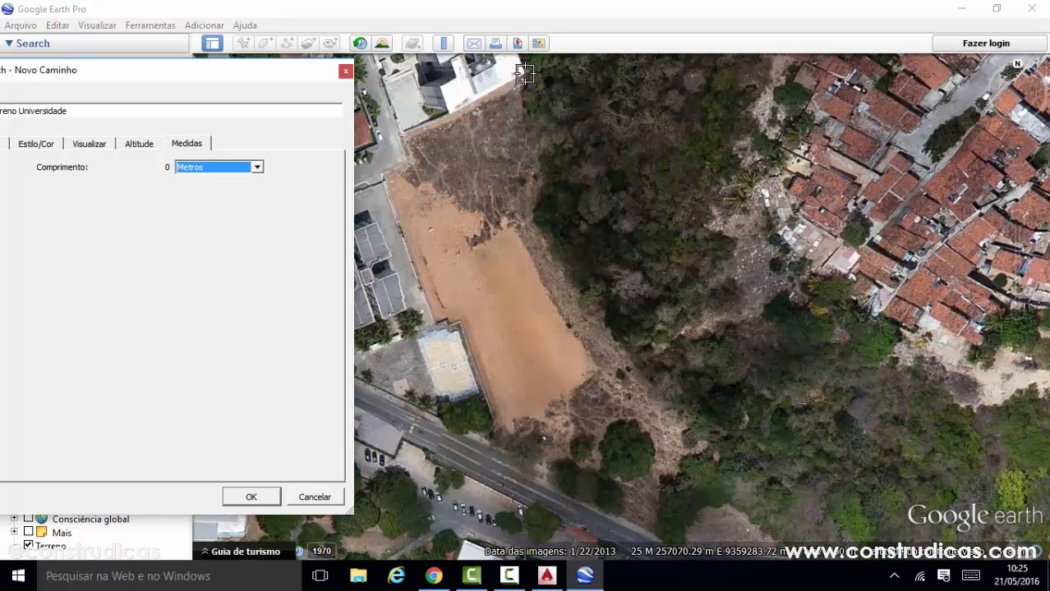
Trace the lot's boundary from its northeast corner along the north edge and down the west side to the notch beside the sports court
left_click(525, 73)
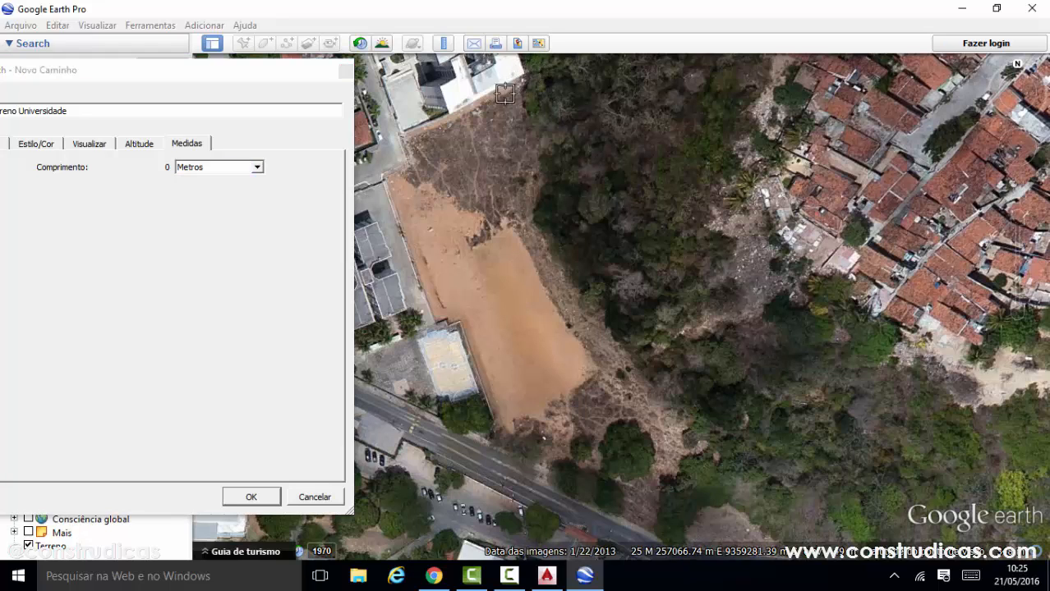
left_click(402, 135)
left_click(410, 159)
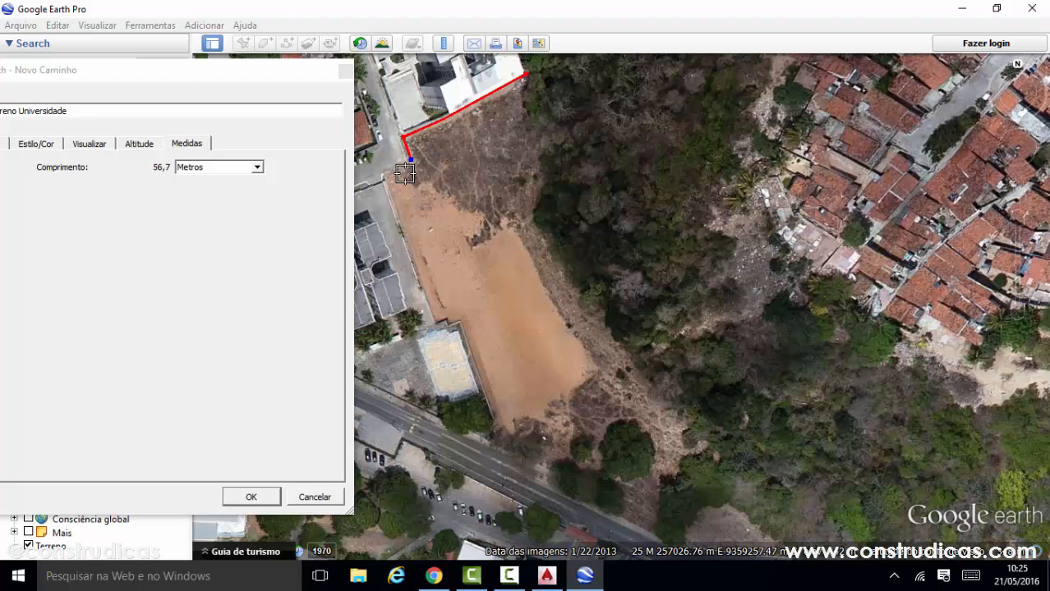
left_click(384, 178)
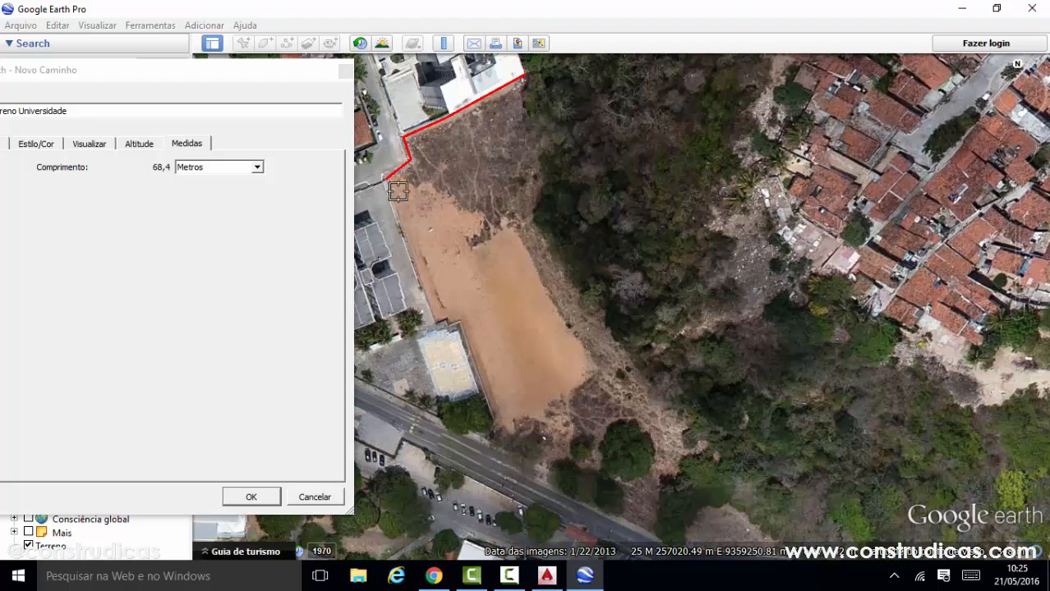
left_click(435, 322)
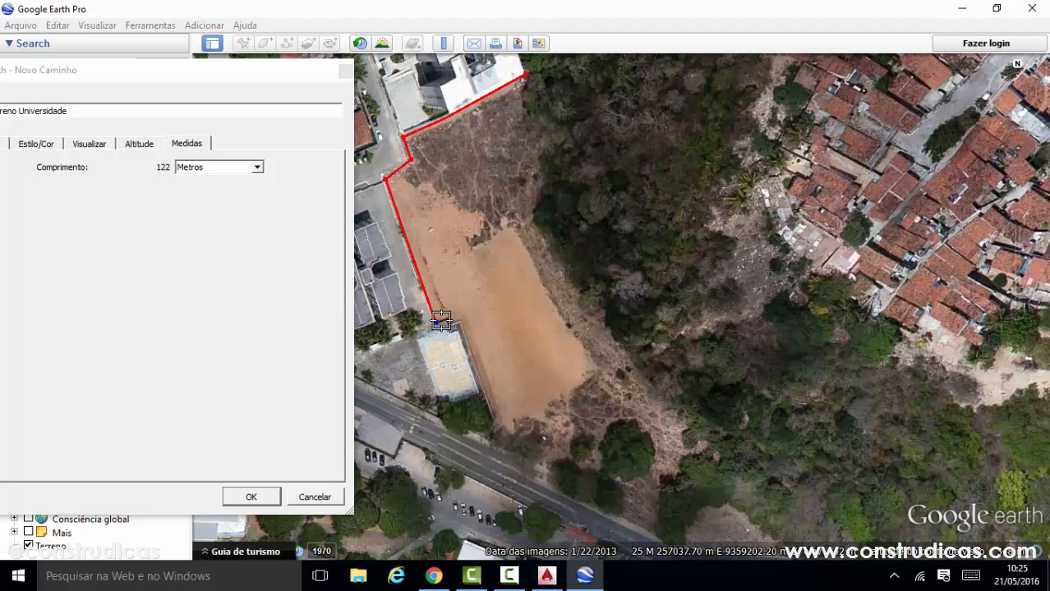
left_click(448, 326)
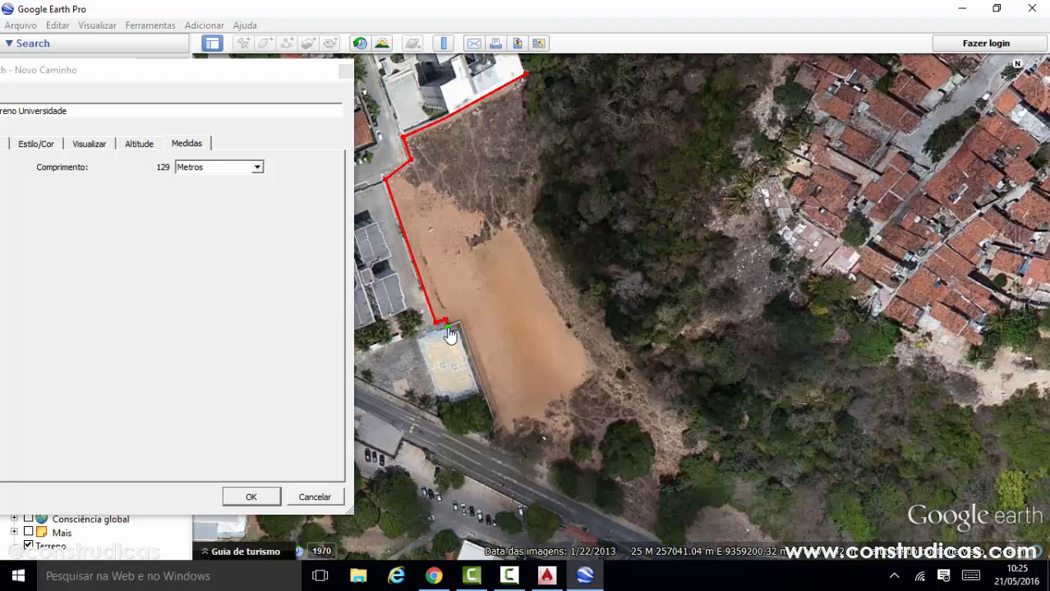
left_click(459, 324)
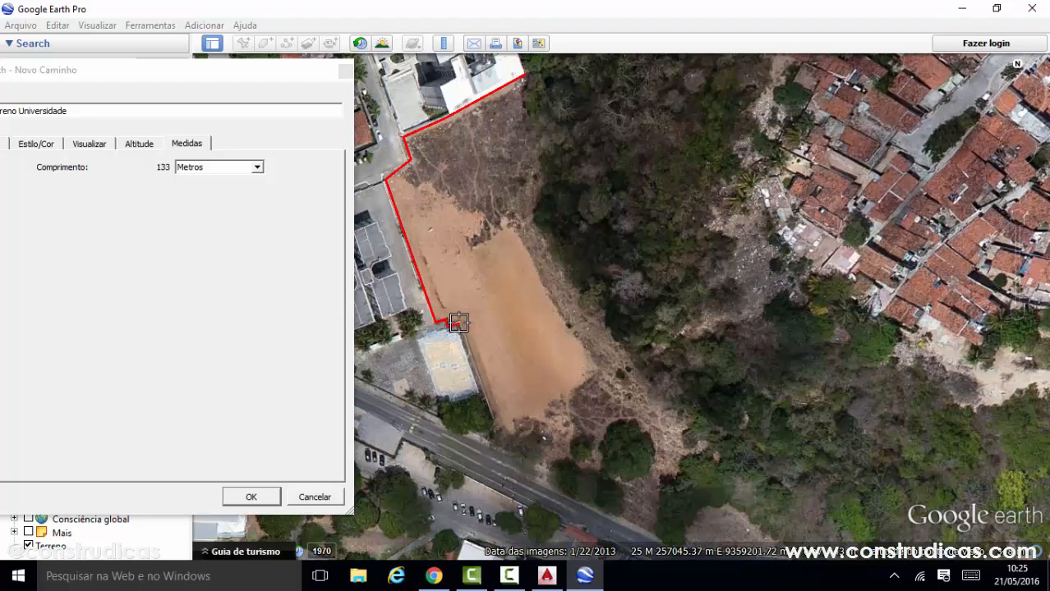
Continue the boundary along the court, the street and the tree line, closing it at the northeast starting corner
left_click(493, 416)
left_click(491, 438)
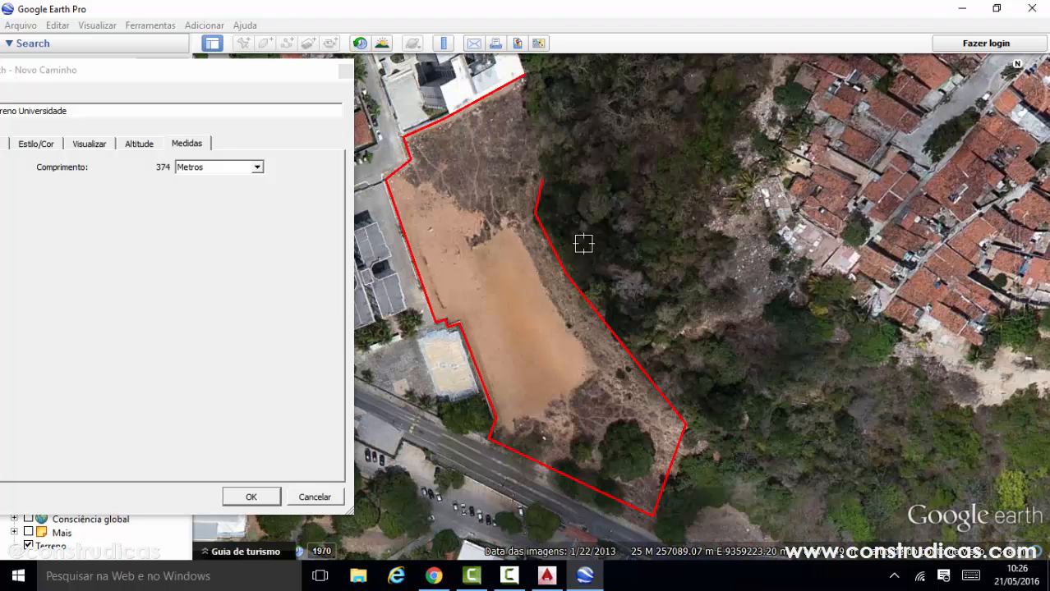
left_click(526, 87)
left_click_drag(527, 95, 525, 76)
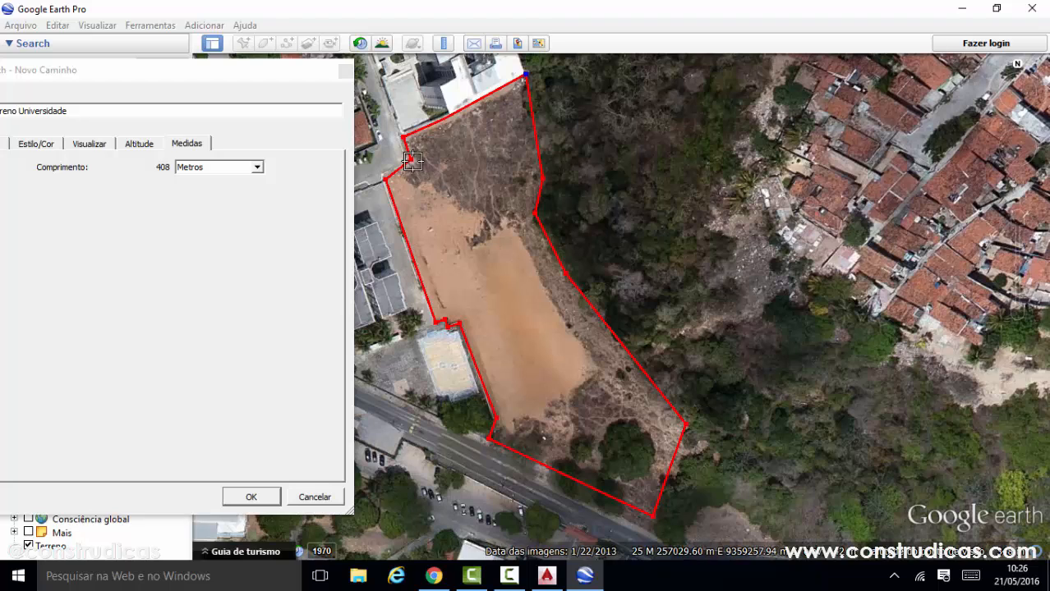
Adjust the boundary points at the northwest notch and the two street-side corners to fit the lot, and save the path
left_click_drag(408, 161, 412, 168)
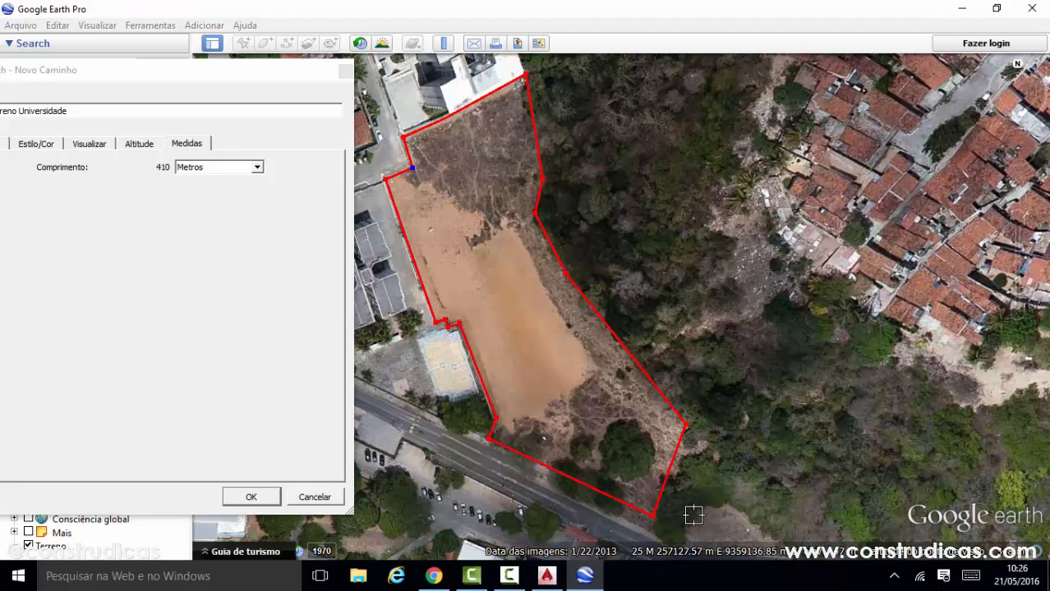
left_click(487, 448)
left_click_drag(652, 518, 645, 527)
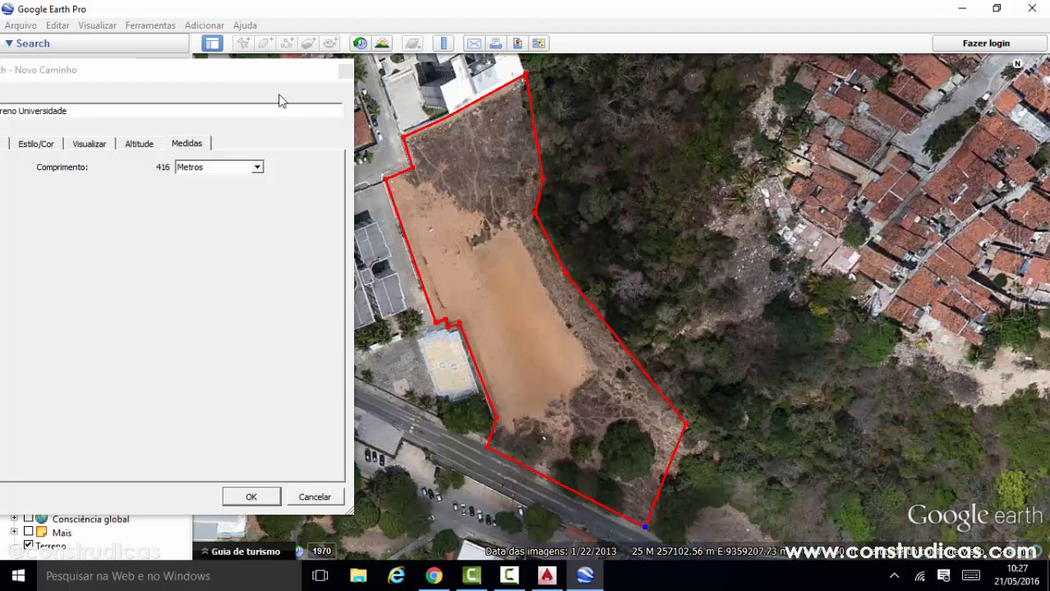
left_click_drag(230, 70, 423, 89)
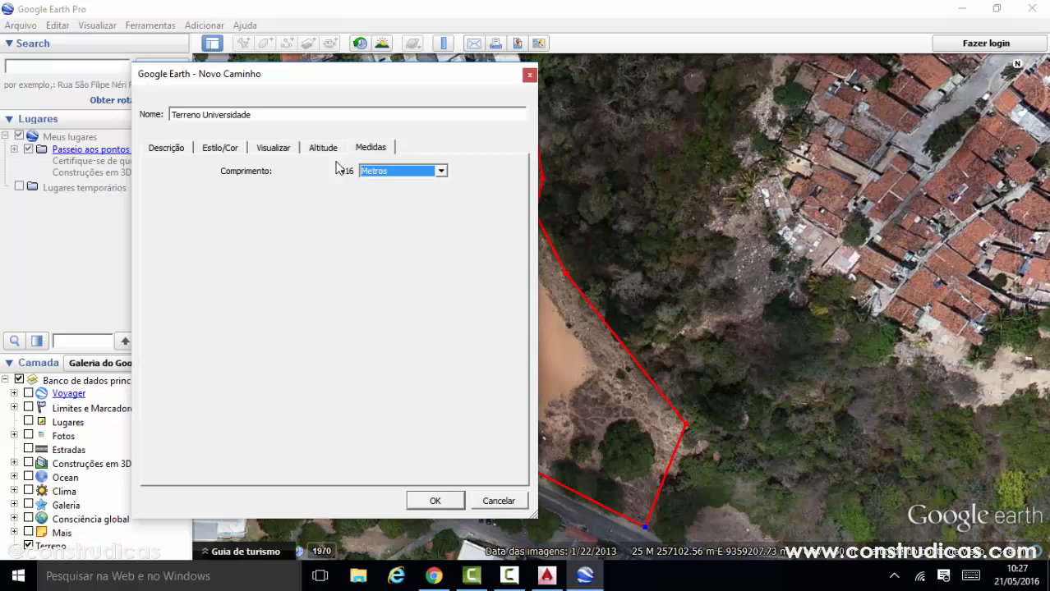
left_click(433, 502)
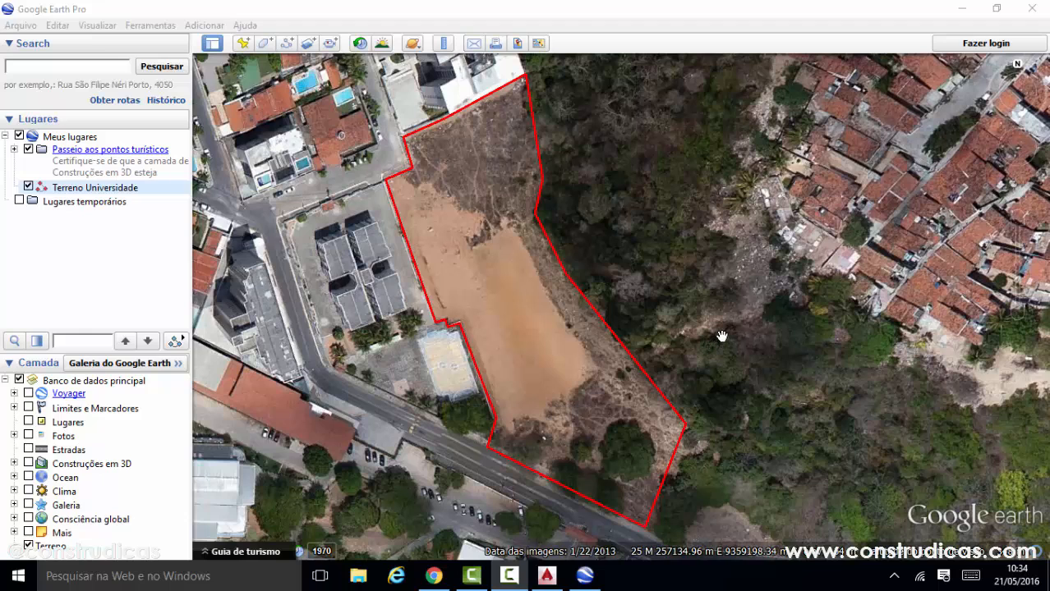
left_click(920, 576)
left_click(920, 576)
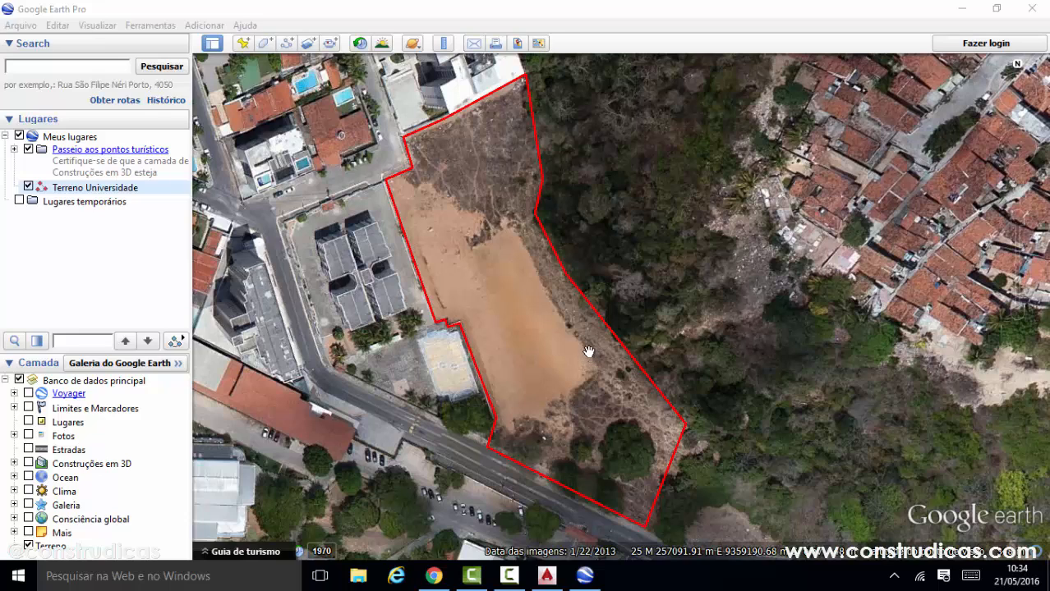
Add a placemark named "P1" inside the lot near its northwest notch
left_click(244, 44)
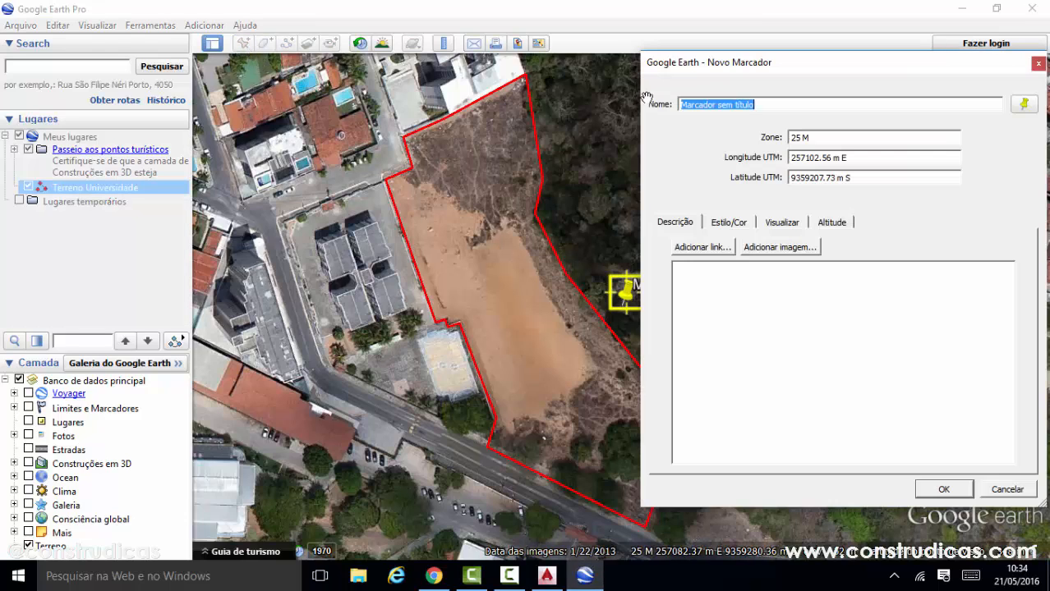
left_click_drag(619, 281, 415, 176)
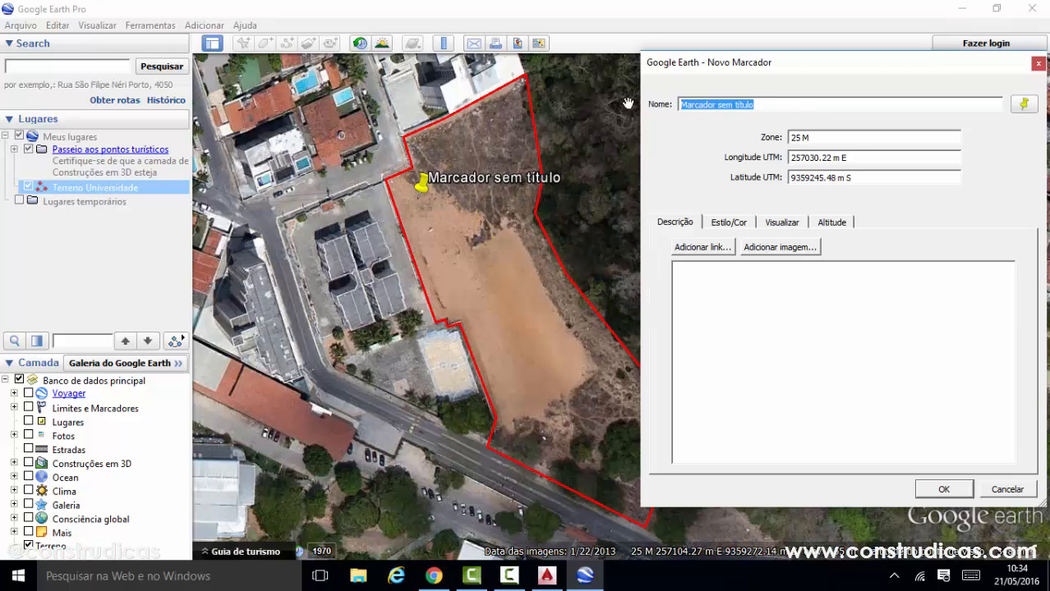
type("P1")
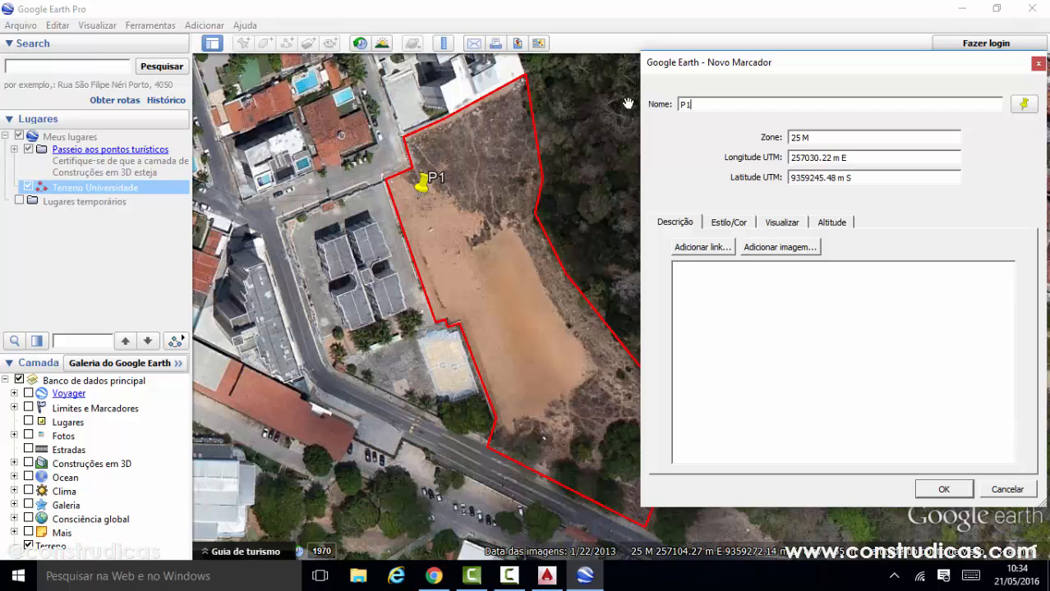
left_click(945, 489)
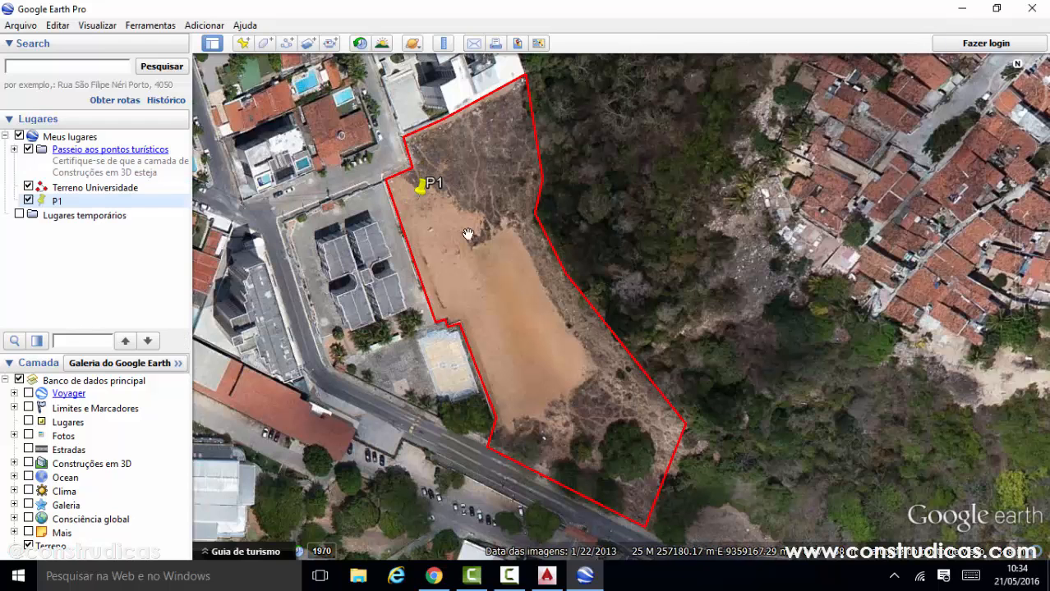
Add a placemark named "P2" inside the lot, northeast of P1 near the north edge
left_click(243, 43)
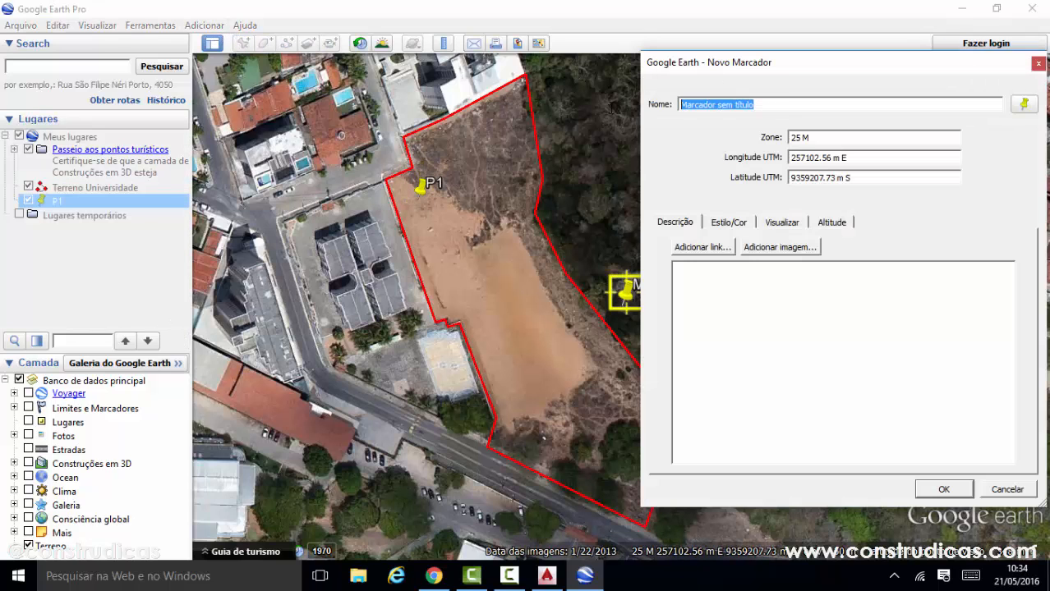
type("P2")
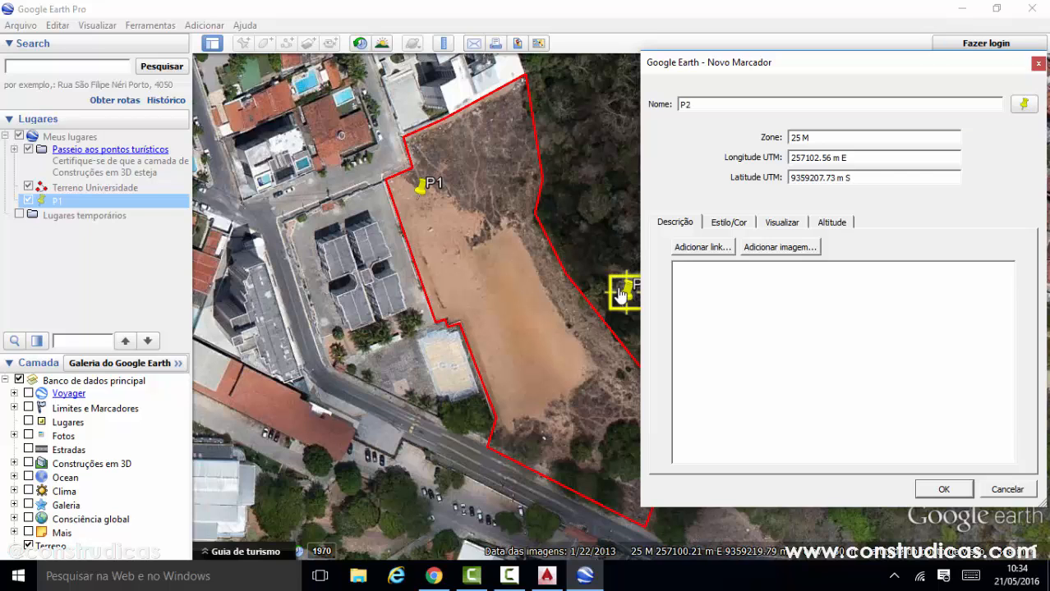
left_click_drag(623, 306, 452, 152)
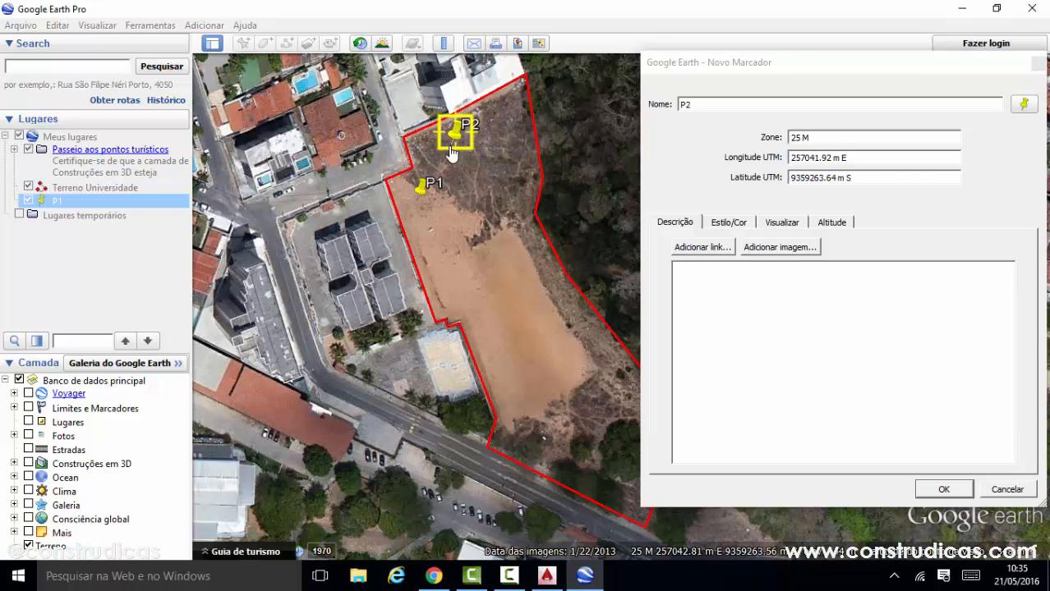
left_click(944, 489)
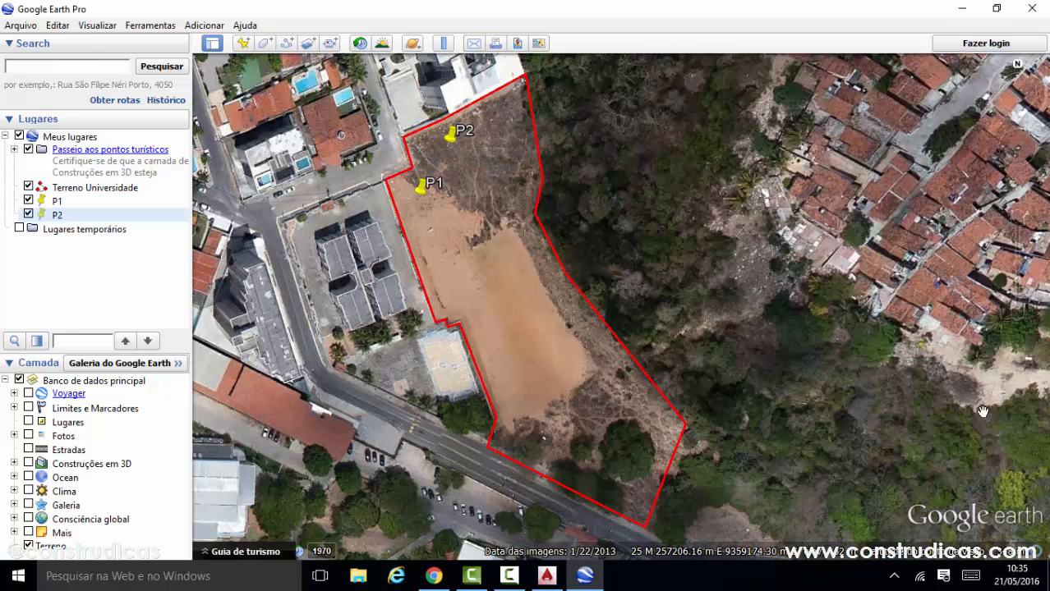
Delete the placemarks P1 and P2 from the lot
right_click(423, 185)
left_click(447, 226)
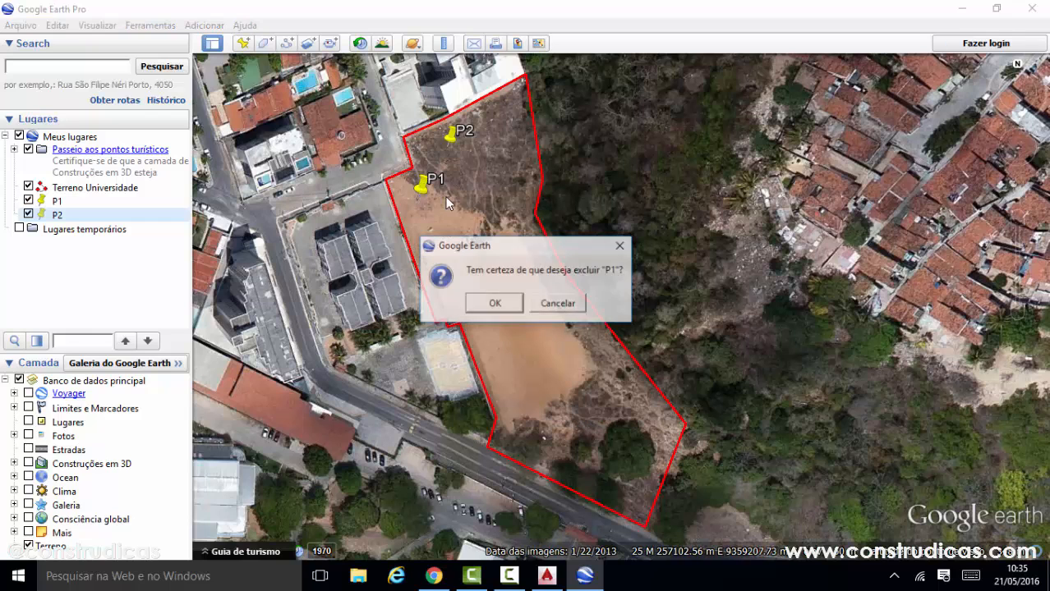
left_click(494, 303)
right_click(453, 135)
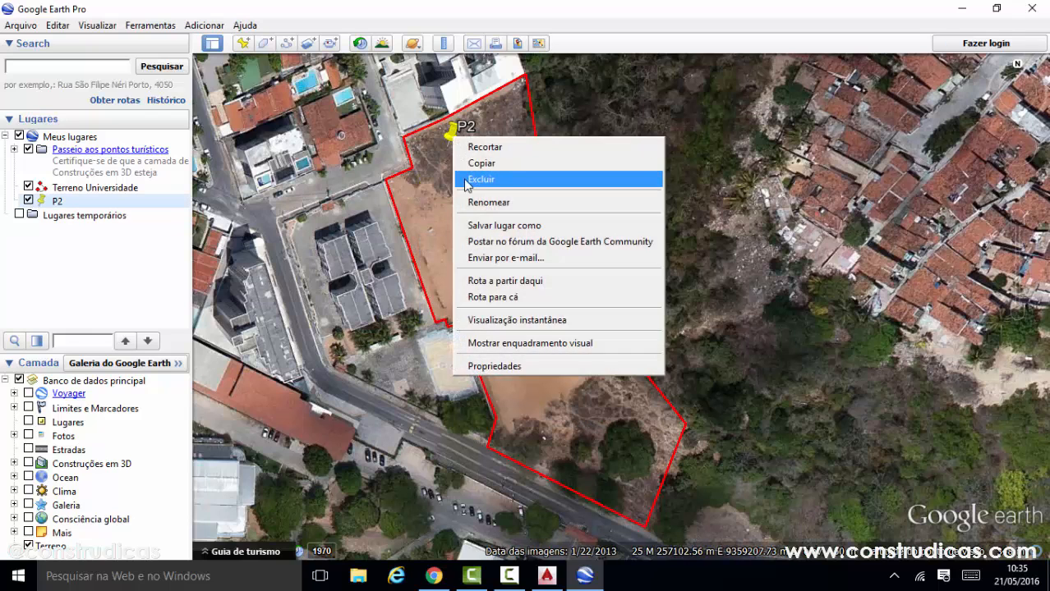
left_click(465, 180)
left_click(494, 304)
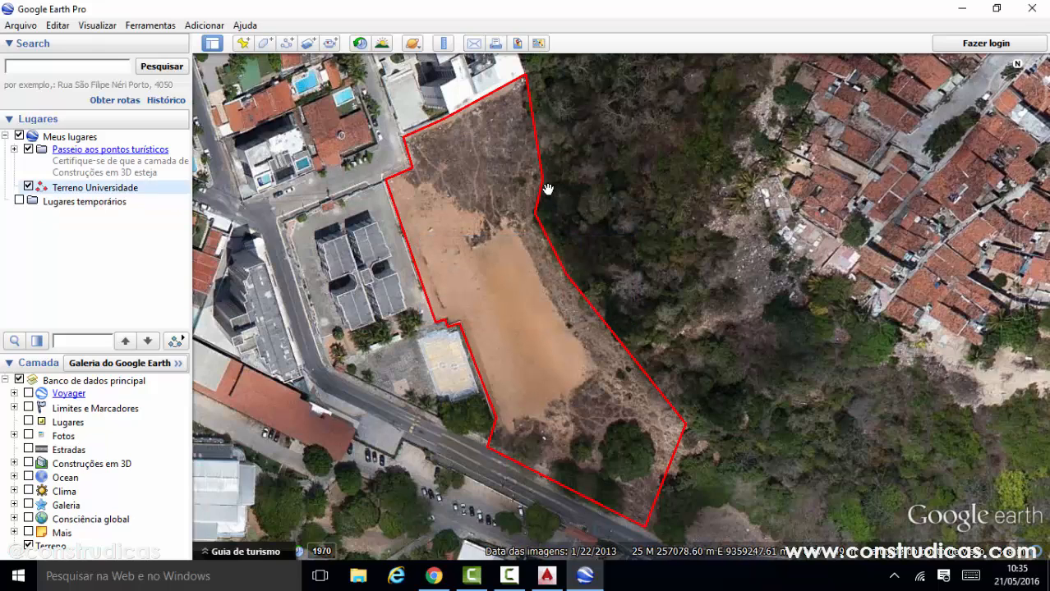
Start a new path named "PONTOS" and set its line color to bright green
left_click(286, 45)
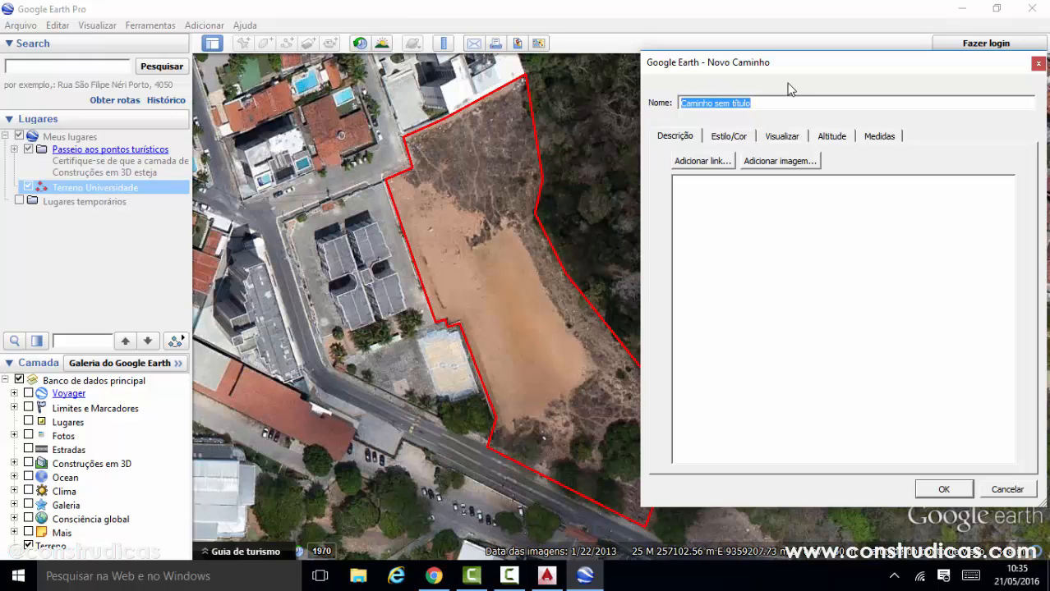
type("PONTOS")
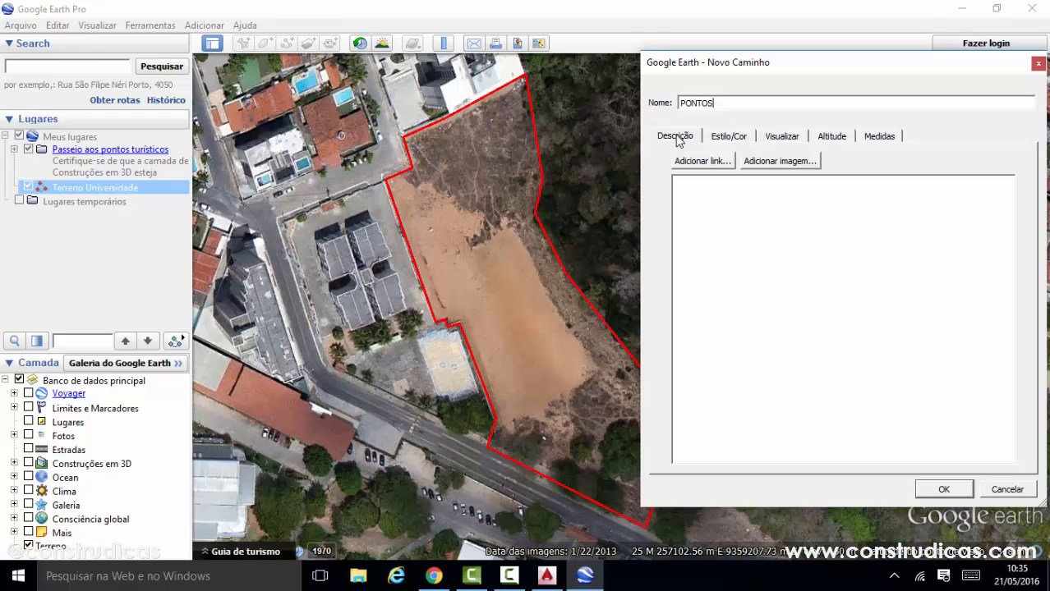
left_click(708, 139)
left_click(773, 139)
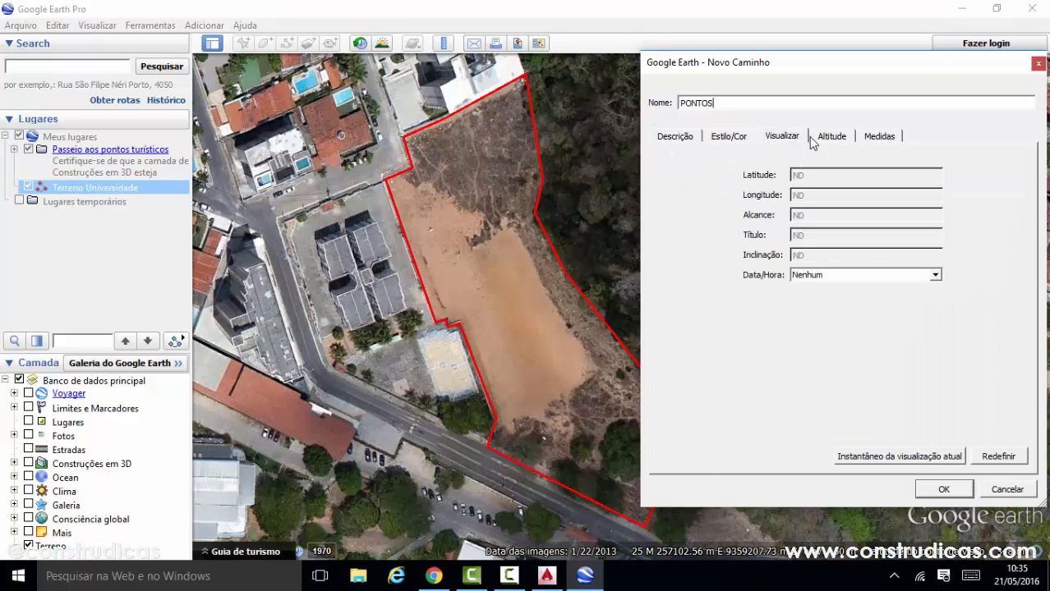
left_click(832, 138)
left_click(877, 138)
left_click(740, 140)
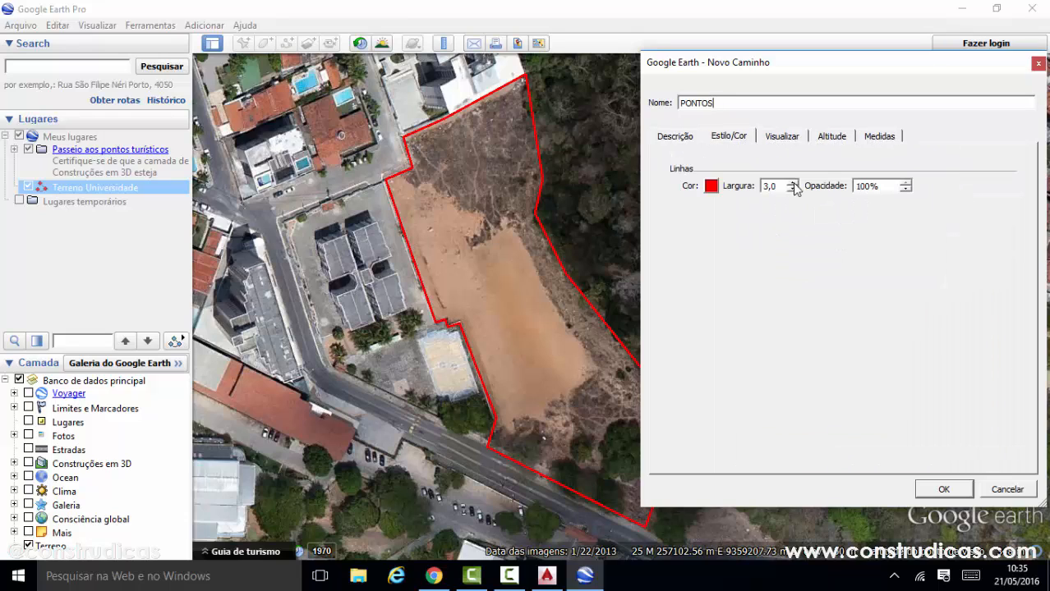
left_click(710, 187)
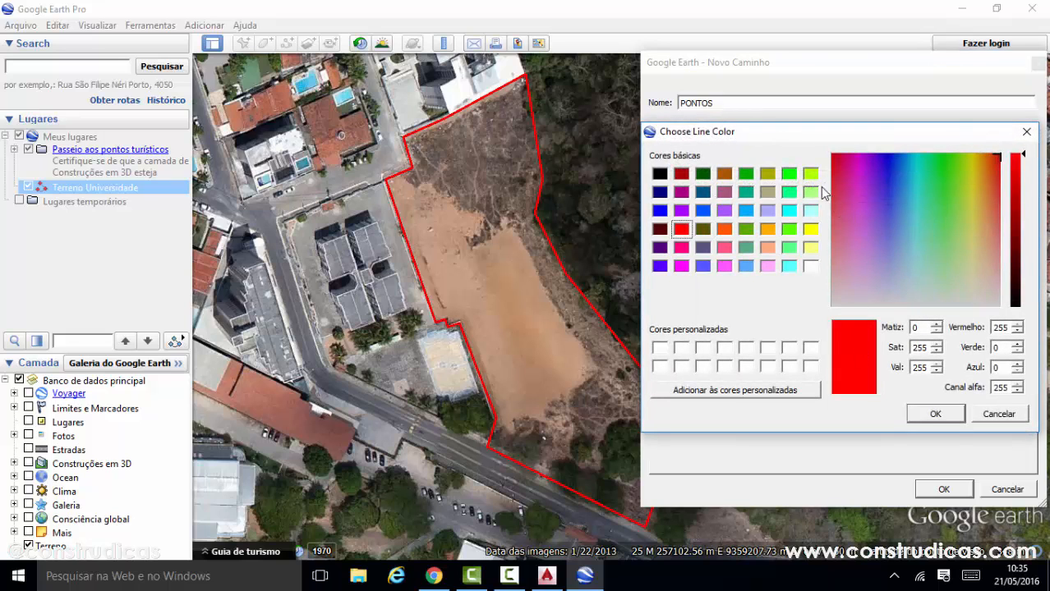
left_click(789, 173)
left_click(936, 414)
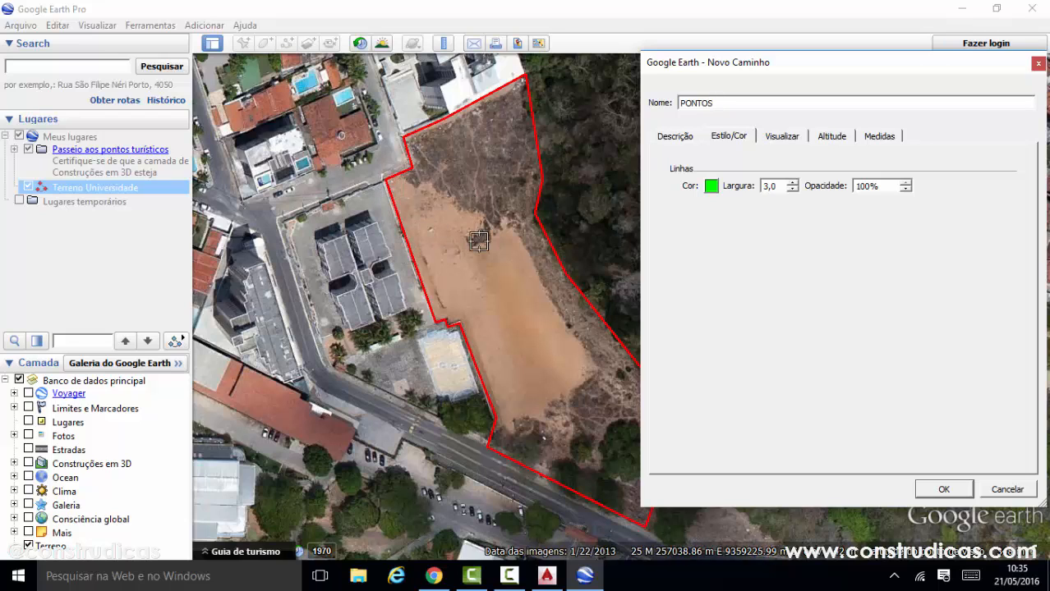
Move the path dialog clear of the lot and draw a dense freehand zigzag path across the whole lot from north to south
left_click_drag(756, 68, 810, 65)
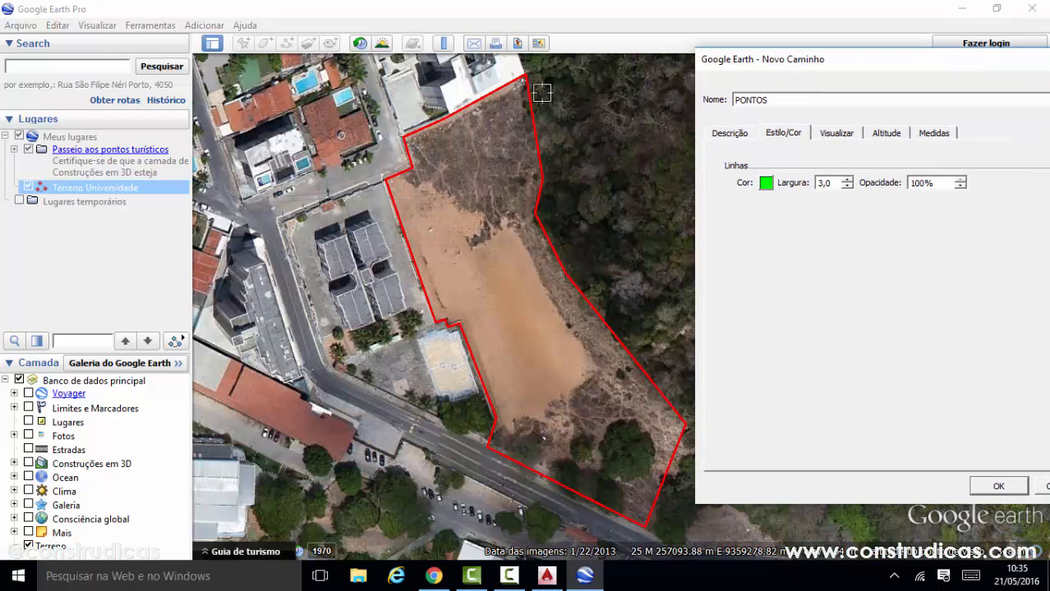
left_click(398, 151)
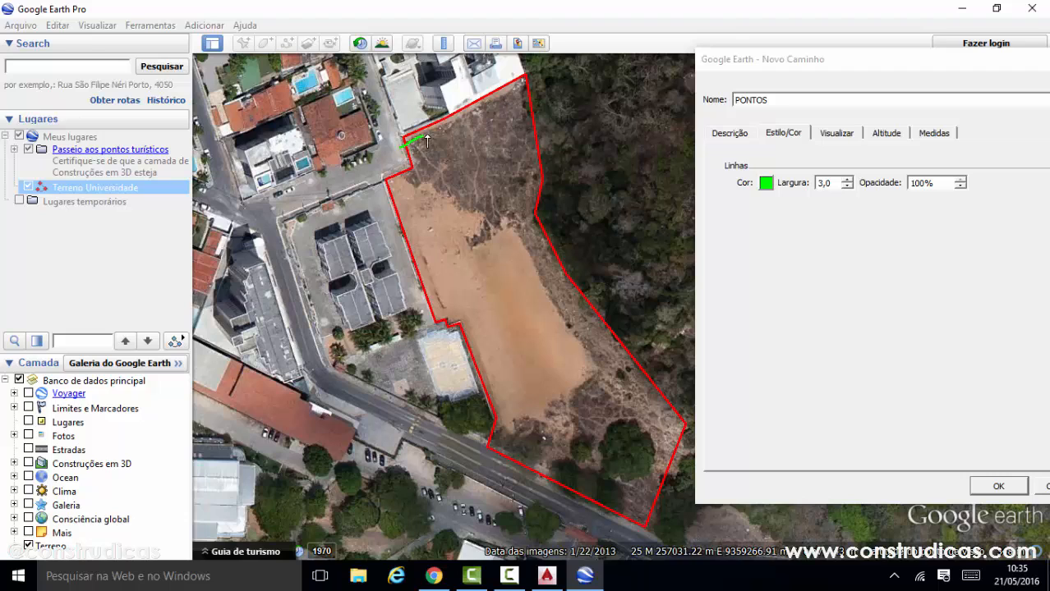
mouse_move(426, 142)
left_mouse_down()
mouse_move(522, 97)
mouse_move(540, 102)
mouse_move(497, 138)
mouse_move(390, 186)
mouse_move(546, 150)
mouse_move(412, 243)
mouse_move(552, 224)
mouse_move(460, 271)
mouse_move(490, 297)
mouse_move(550, 271)
mouse_move(500, 326)
left_mouse_up()
mouse_move(448, 358)
left_mouse_down()
mouse_move(598, 312)
mouse_move(538, 366)
mouse_move(463, 403)
mouse_move(649, 376)
mouse_move(514, 456)
mouse_move(691, 408)
left_mouse_up()
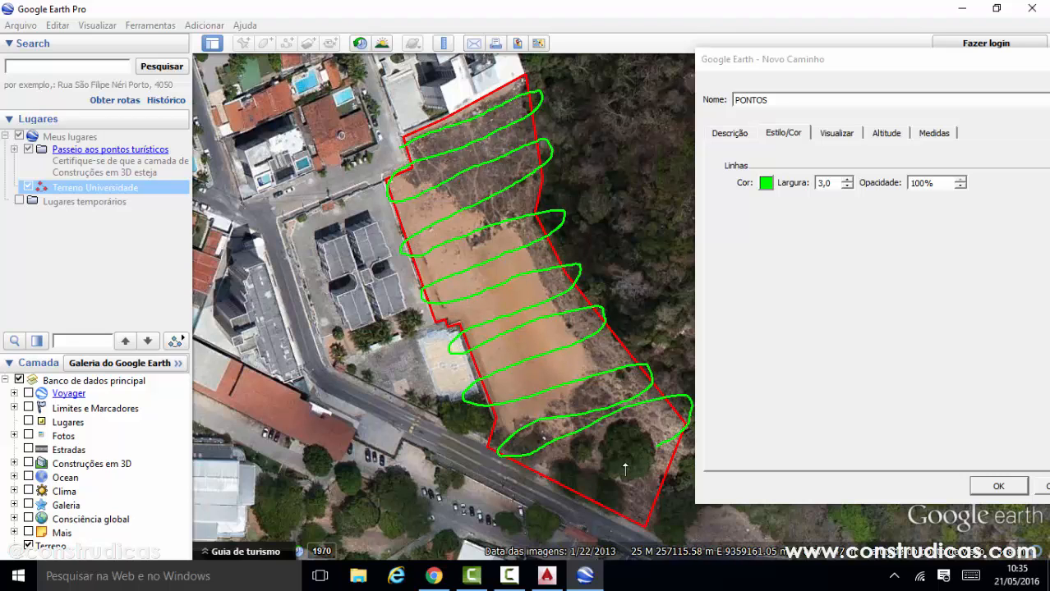
mouse_move(625, 470)
left_mouse_down()
mouse_move(592, 489)
mouse_move(607, 505)
mouse_move(661, 503)
mouse_move(631, 526)
left_mouse_up()
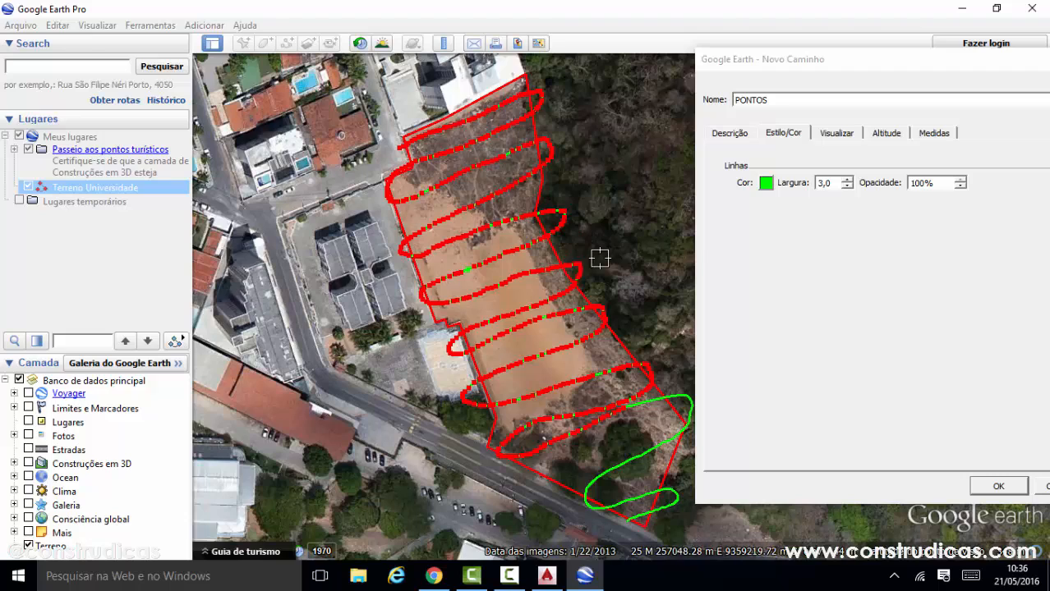
left_click(827, 61)
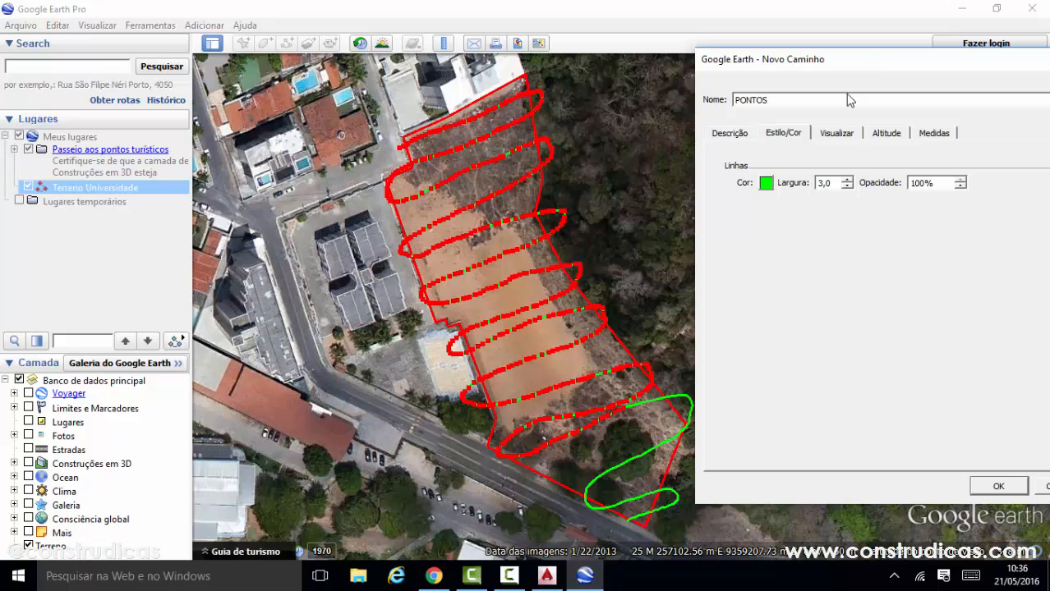
Accept the PONTOS path and examine how it covers the lot from tilted and closer 3D views
left_click(998, 485)
scroll(632, 439, "down", 2)
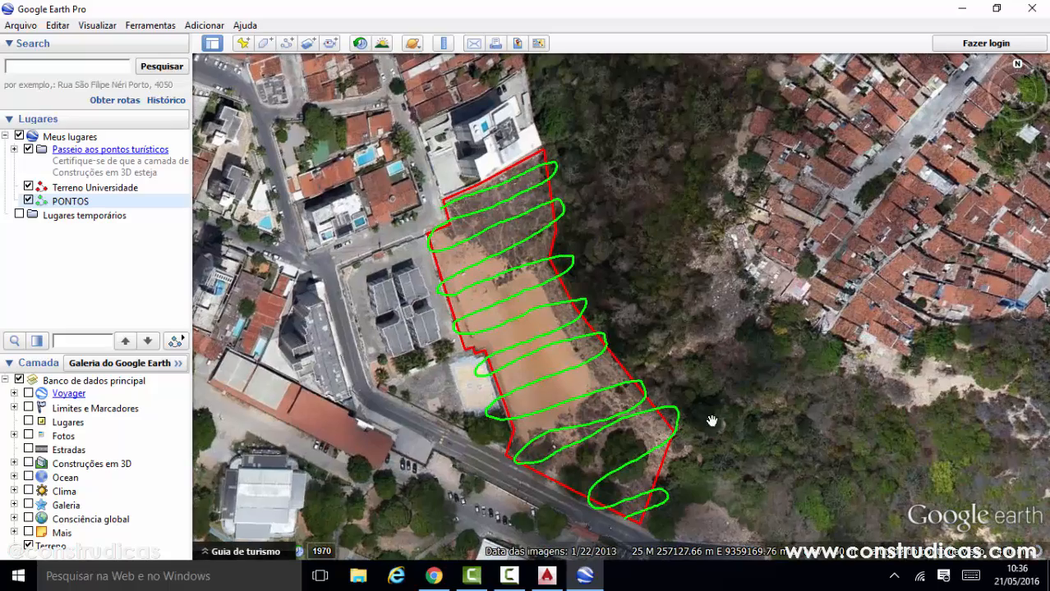
scroll(620, 514, "up", 3)
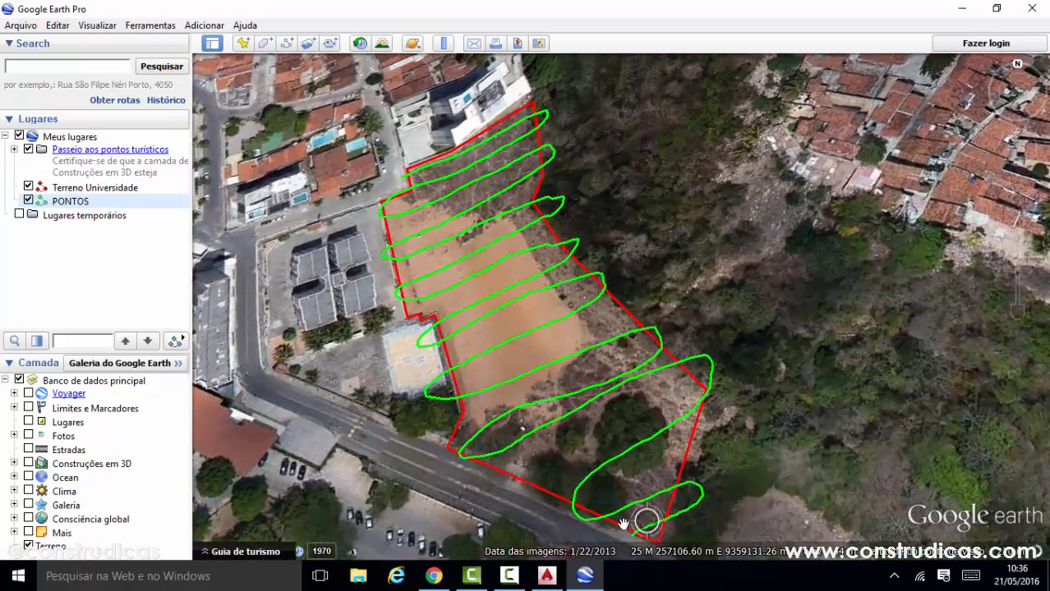
scroll(624, 524, "up", 5)
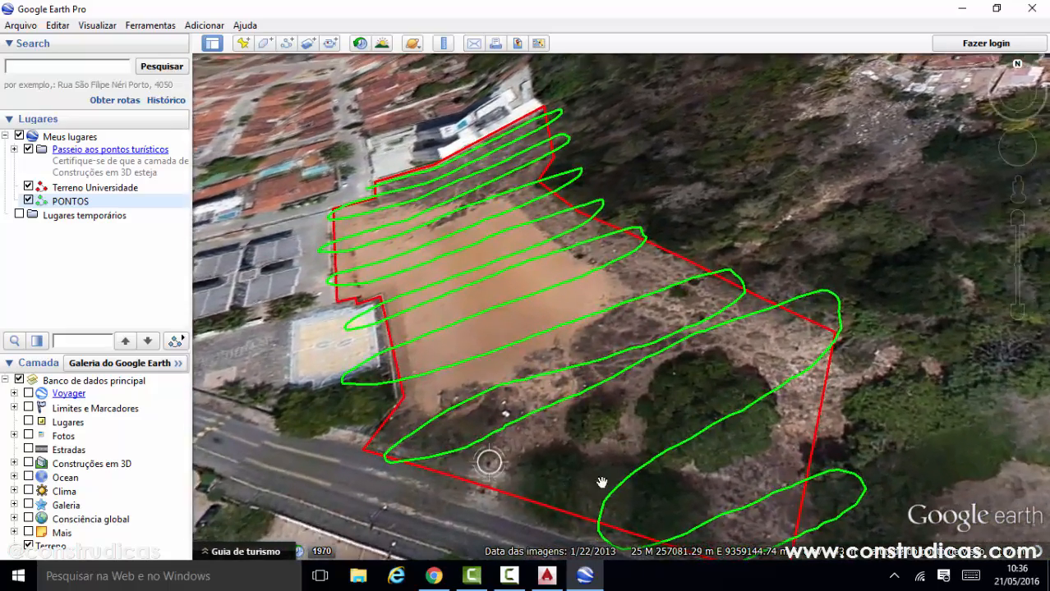
scroll(668, 430, "up", 5)
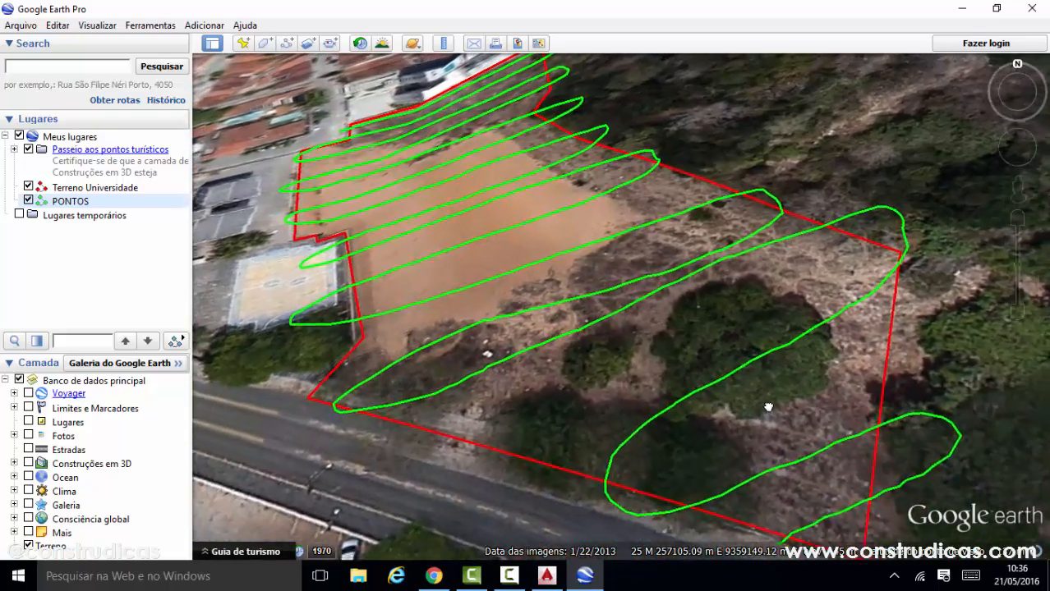
scroll(768, 407, "down", 5)
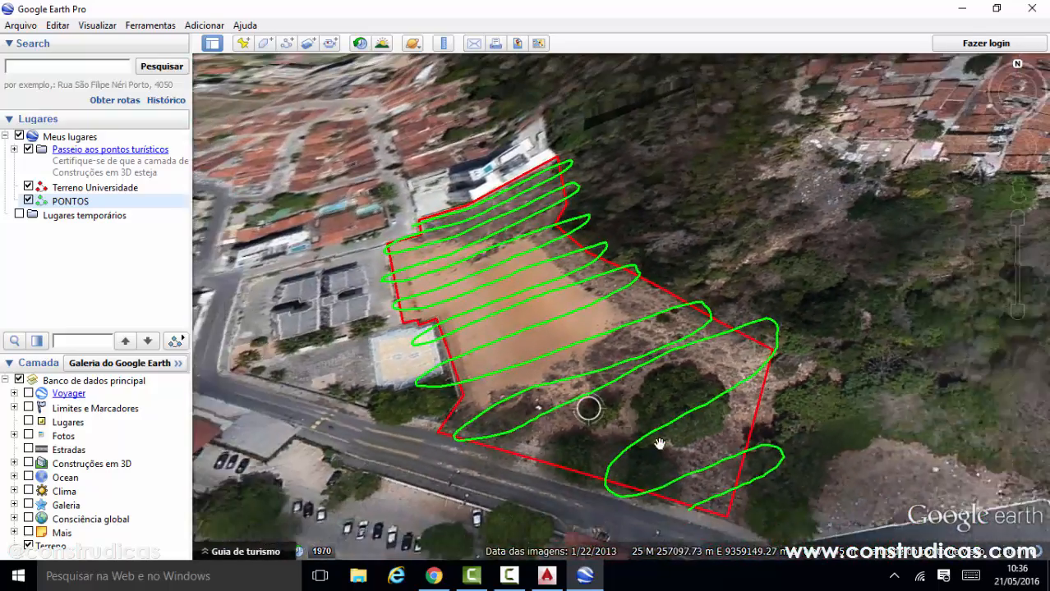
scroll(494, 369, "up", 1)
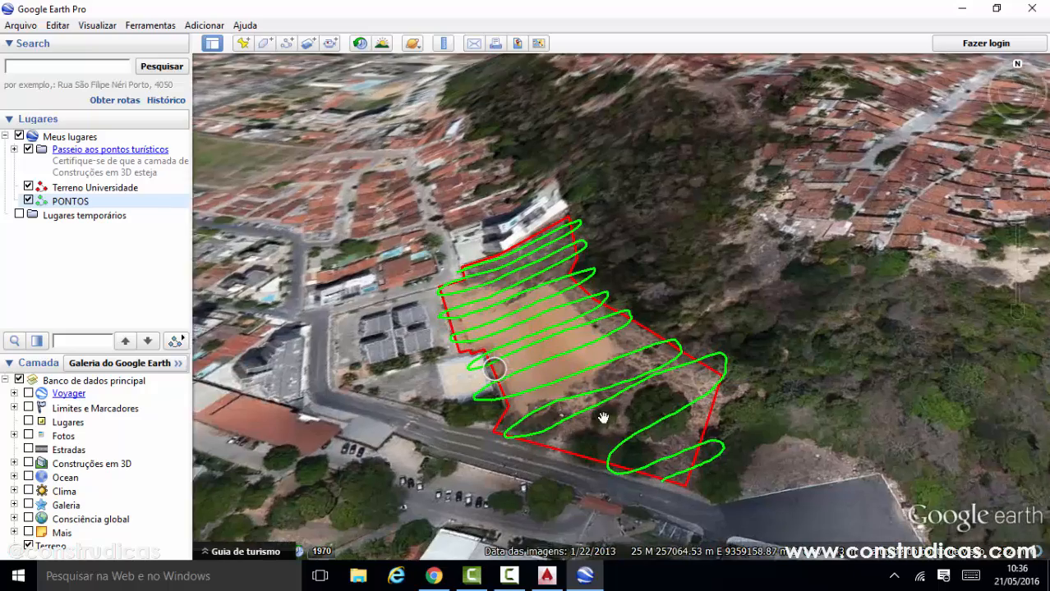
scroll(602, 356, "up", 2)
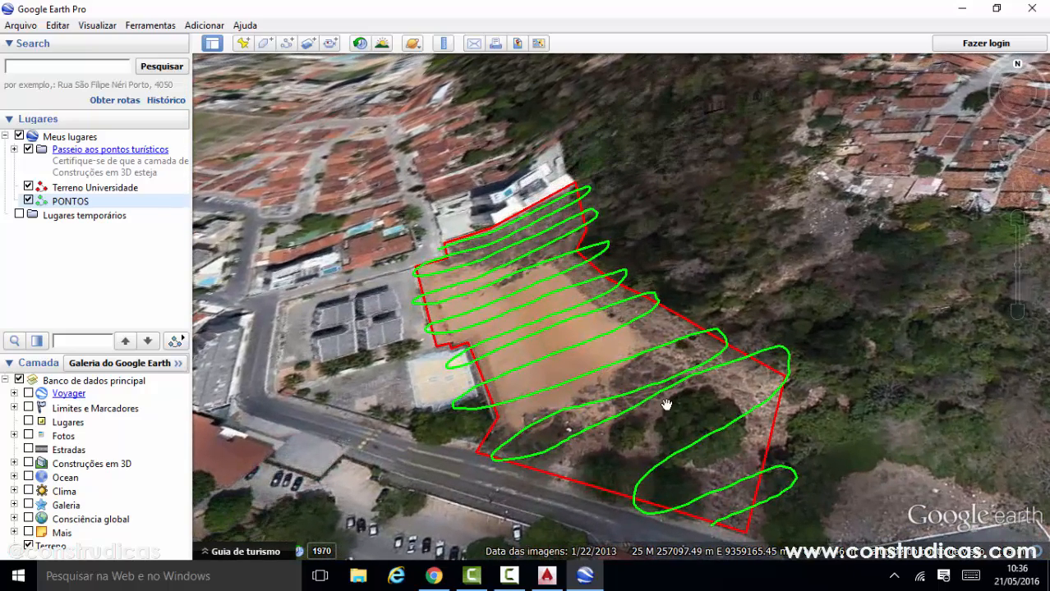
scroll(657, 436, "down", 2)
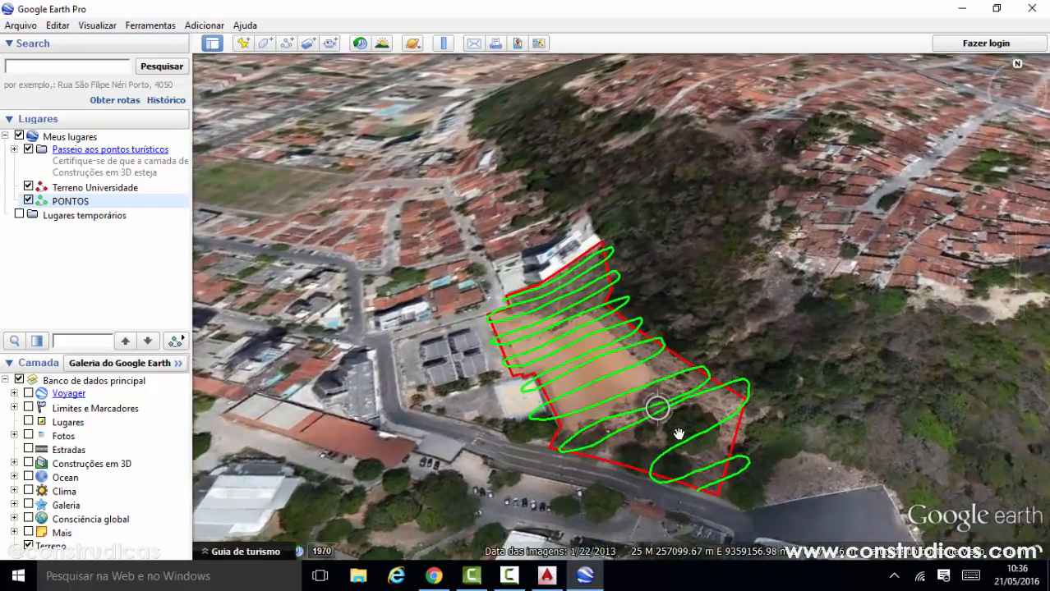
scroll(670, 419, "up", 2)
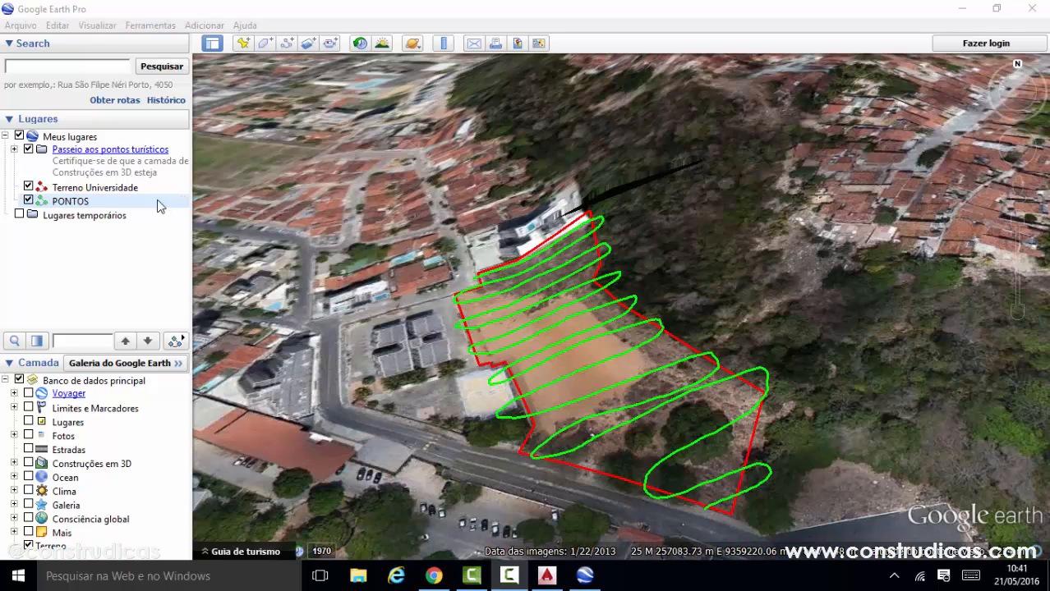
Add a folder named "Terreno Universidade" to Meus lugares
right_click(91, 190)
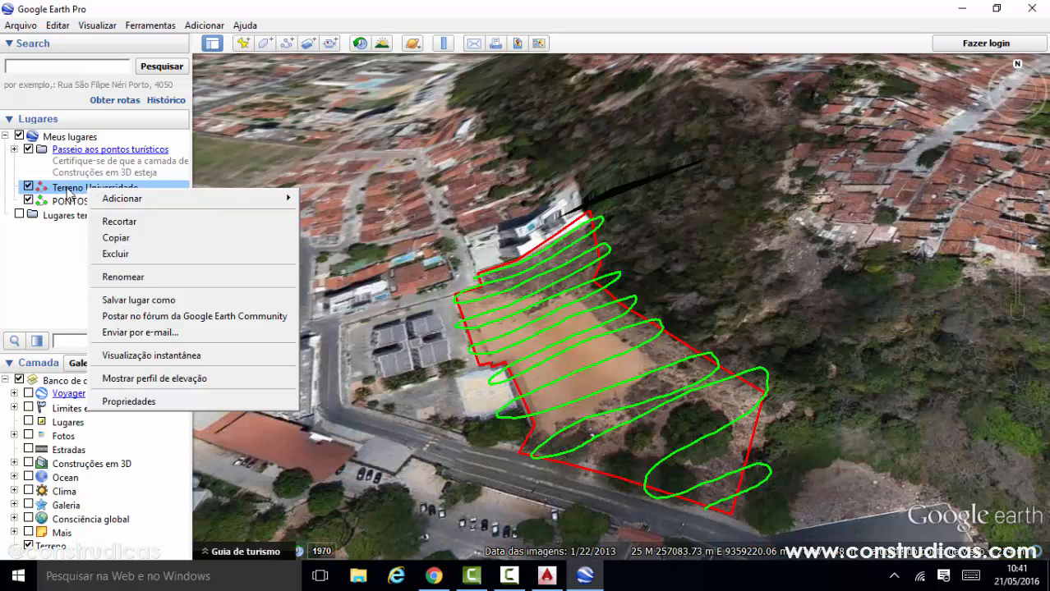
mouse_move(135, 203)
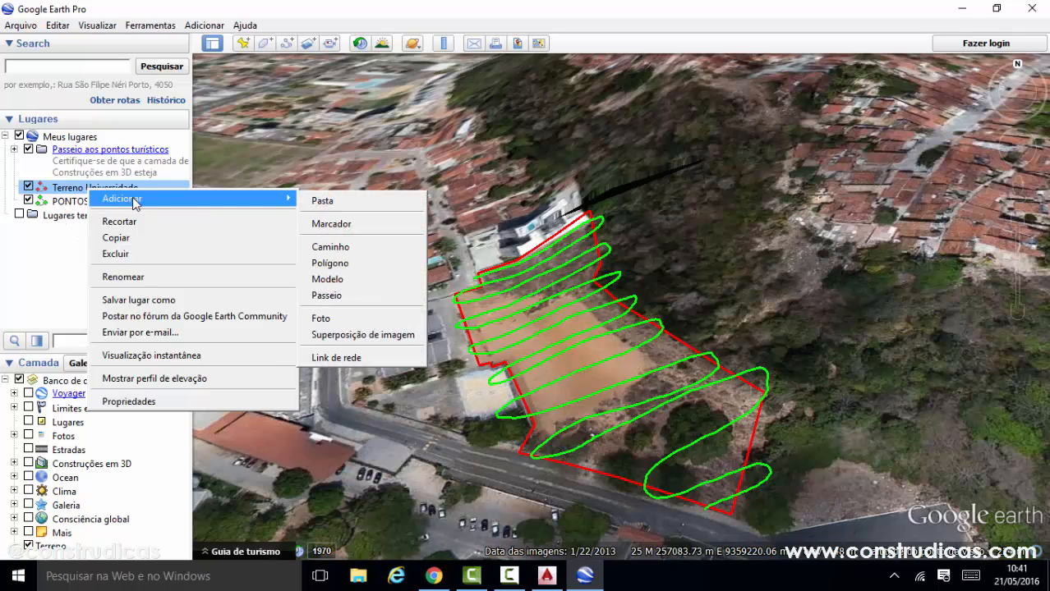
left_click(321, 200)
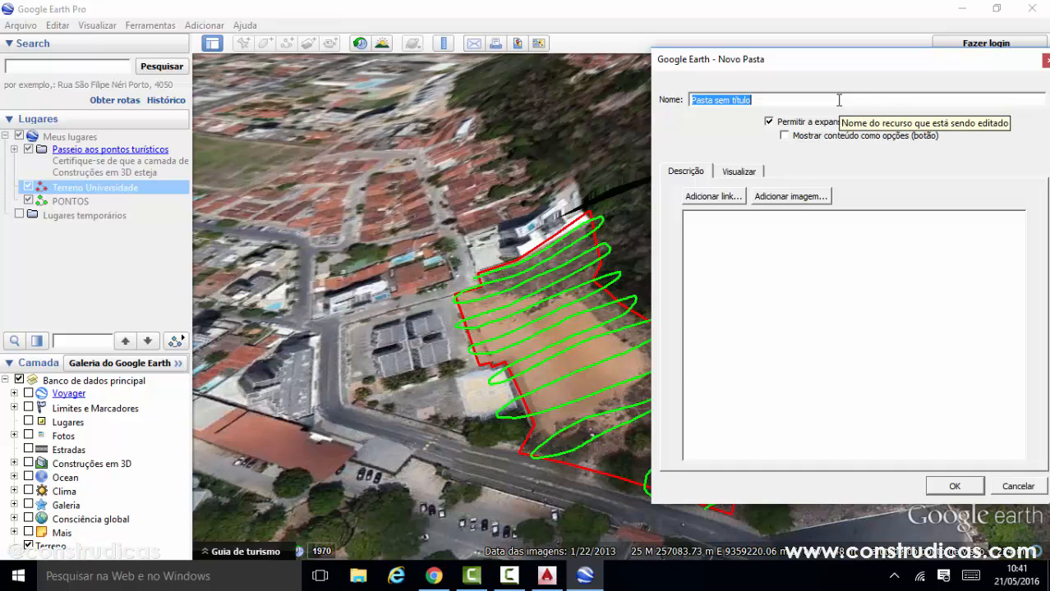
type("t")
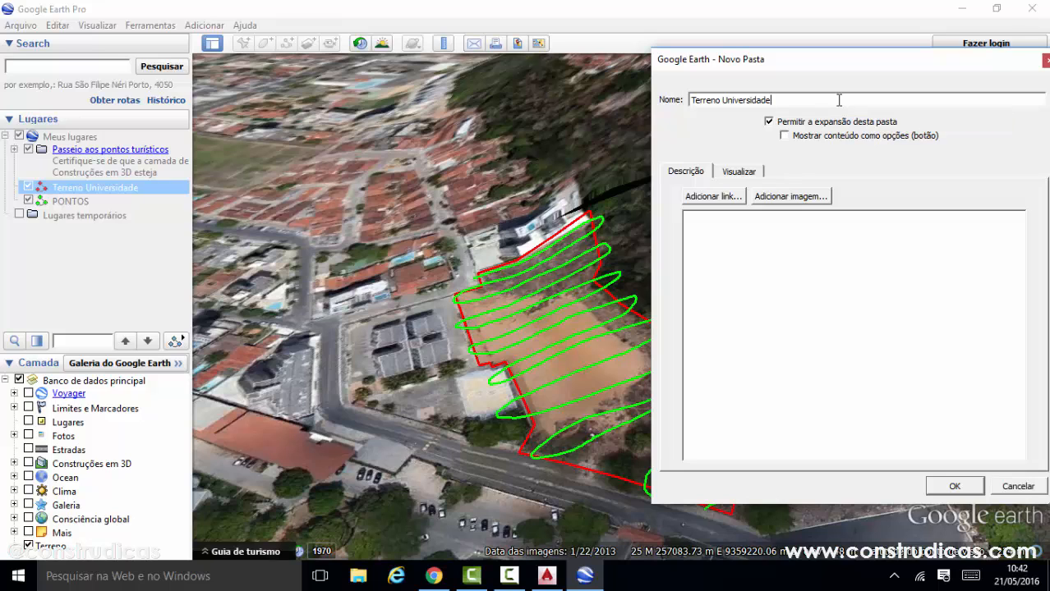
left_click(953, 486)
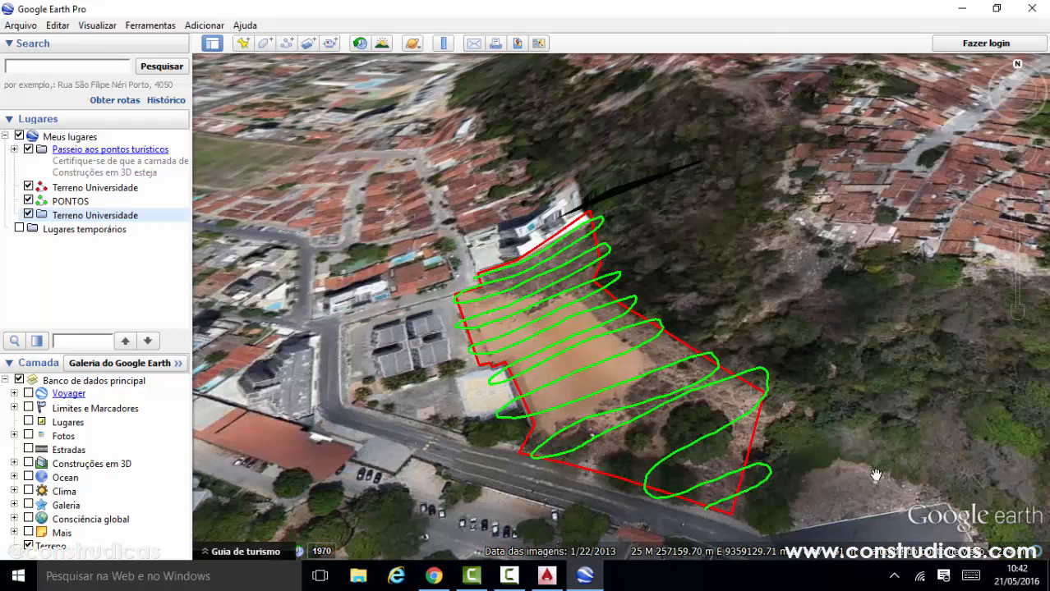
Move the PONTOS path and the Terreno Universidade boundary into the Terreno Universidade folder
left_click(88, 204)
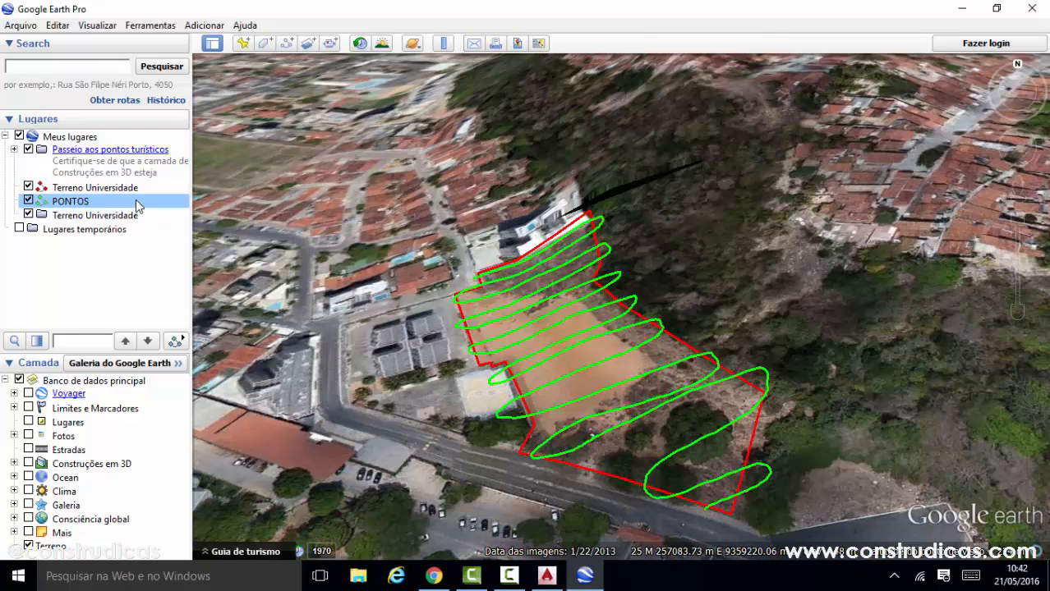
mouse_move(138, 206)
left_mouse_down()
mouse_move(105, 215)
mouse_move(122, 203)
mouse_move(117, 217)
mouse_move(137, 210)
left_mouse_up()
left_click(103, 188)
left_click_drag(136, 204, 136, 212)
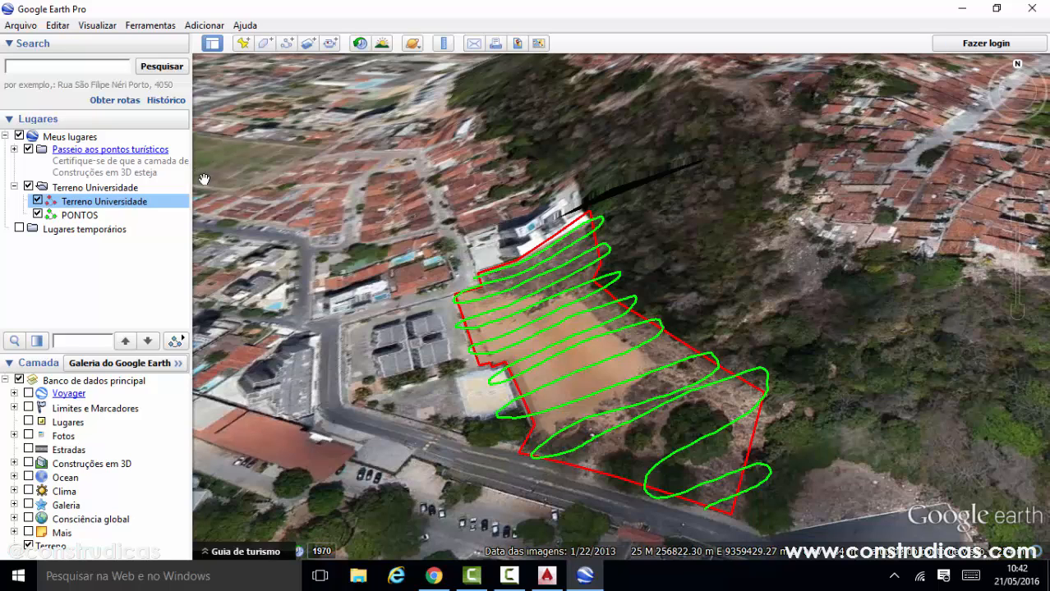
Save the Terreno Universidade folder to the Desktop in Kml format as "Terreno Universidade.kml"
left_click(119, 188)
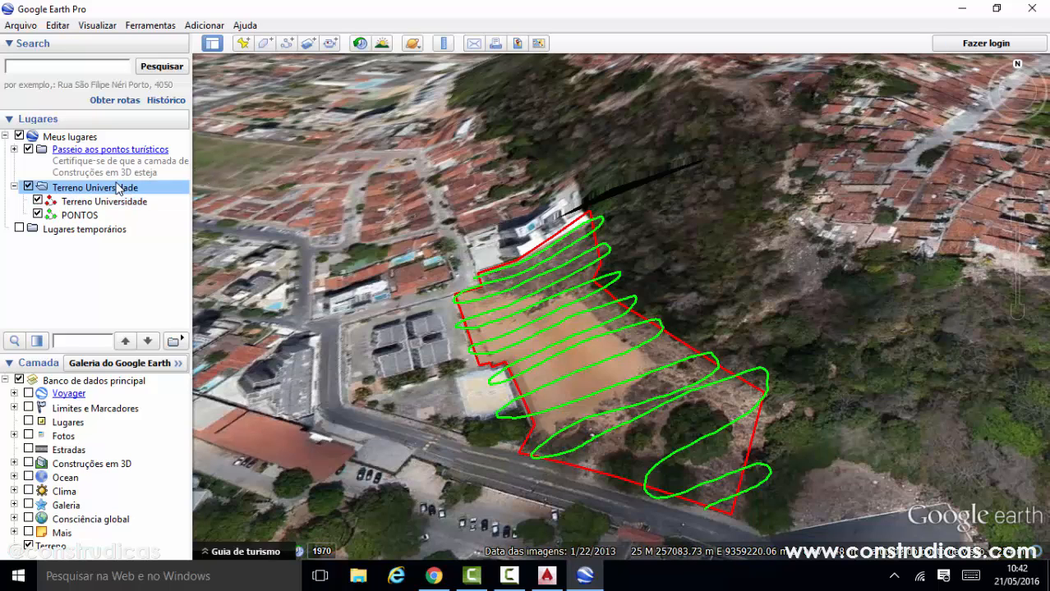
right_click(63, 193)
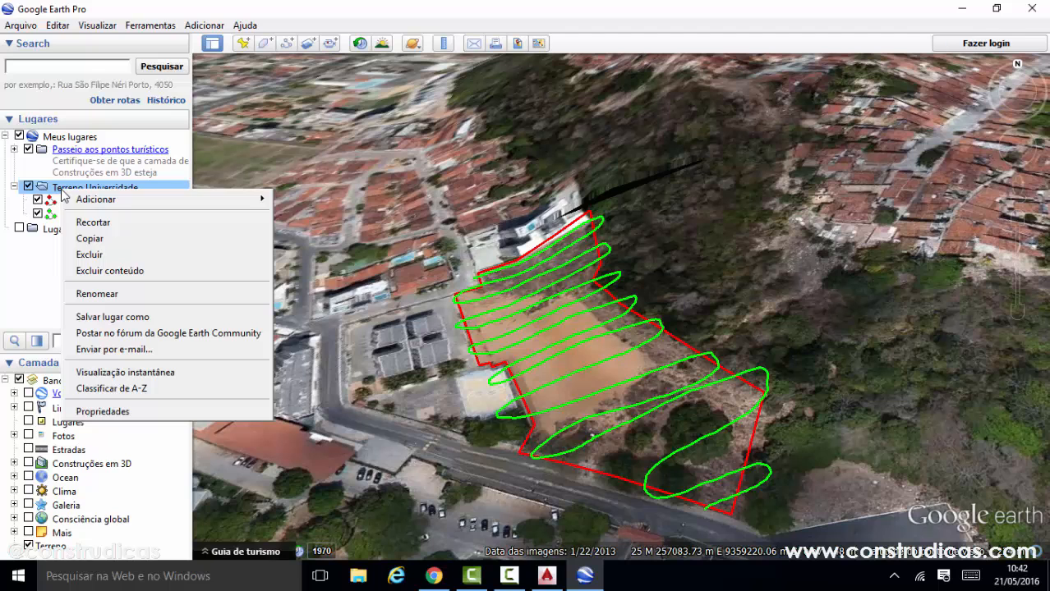
left_click(108, 317)
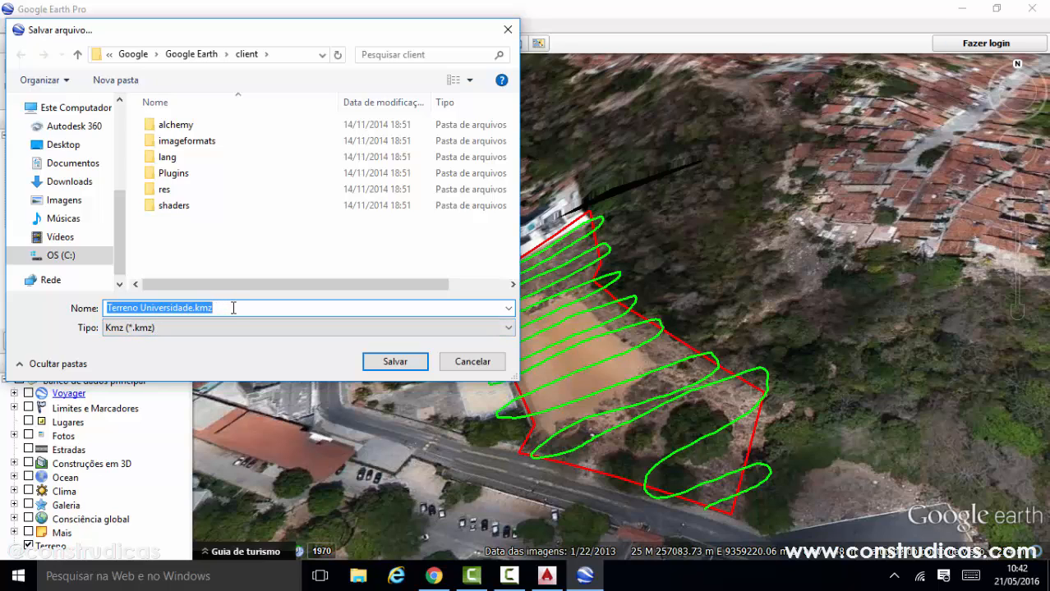
left_click(194, 331)
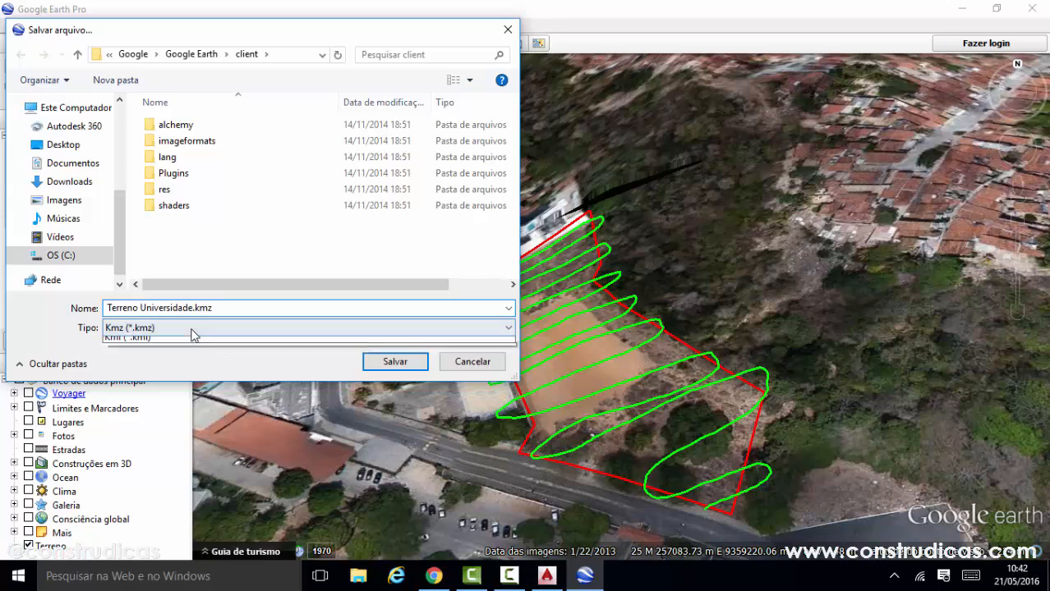
left_click(182, 355)
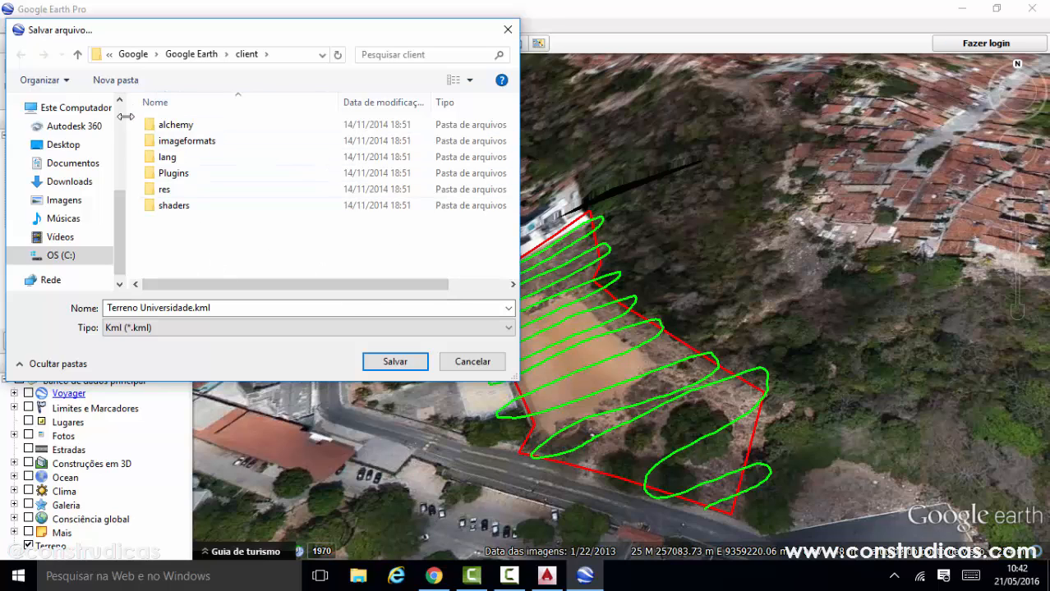
scroll(123, 122, "up", 3)
left_click(67, 121)
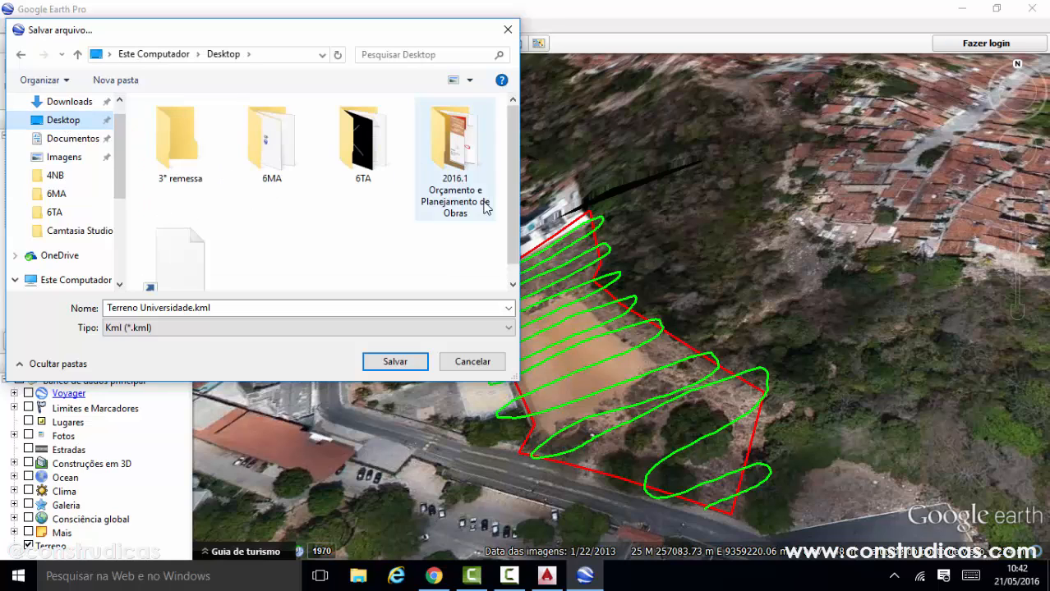
left_click(387, 363)
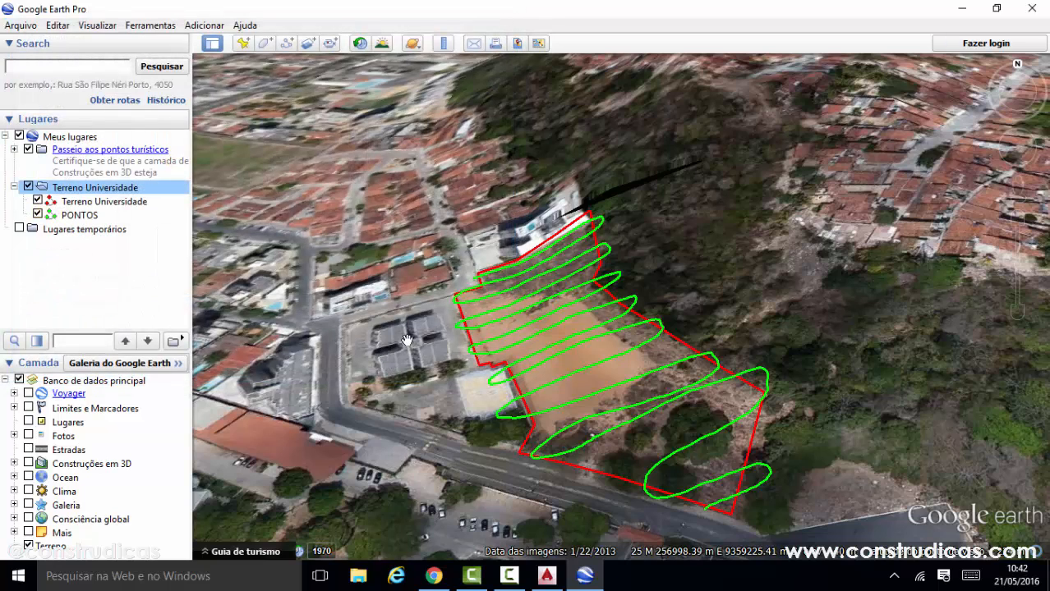
Minimize all open windows and locate Terreno Universidade.kml on the desktop
left_click(962, 7)
left_click(964, 10)
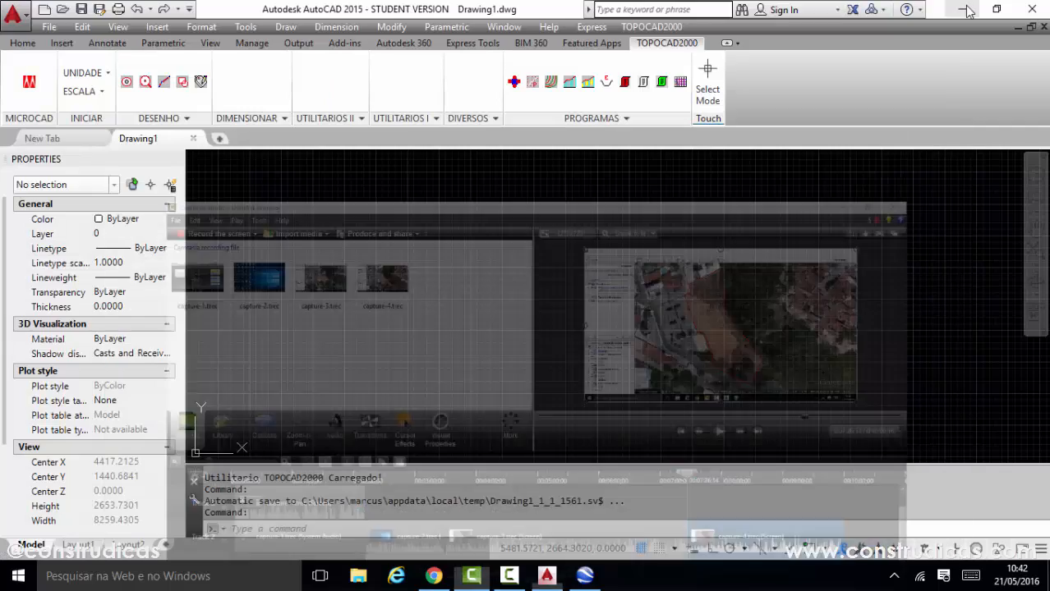
left_click(966, 12)
left_click(424, 247)
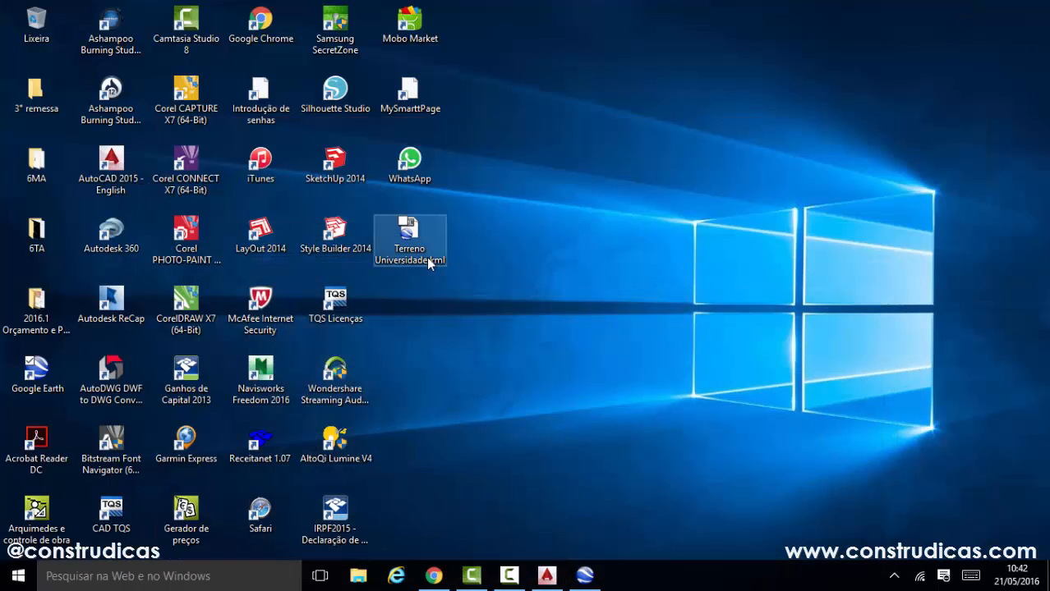
left_click(494, 368)
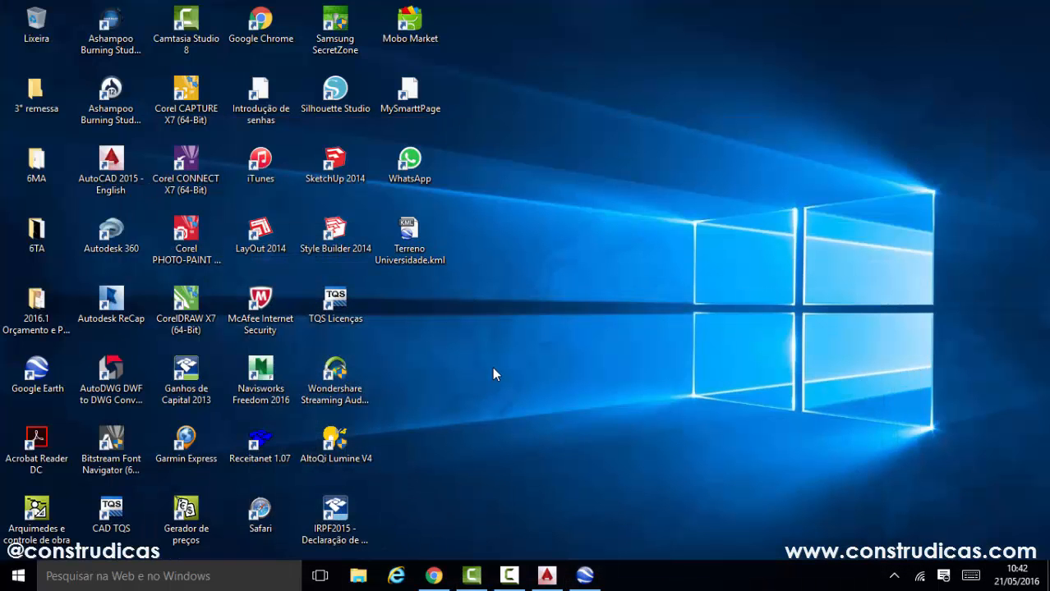
Create a desktop folder named "Trabalho U2" and move Terreno Universidade.kml into it
right_click(432, 321)
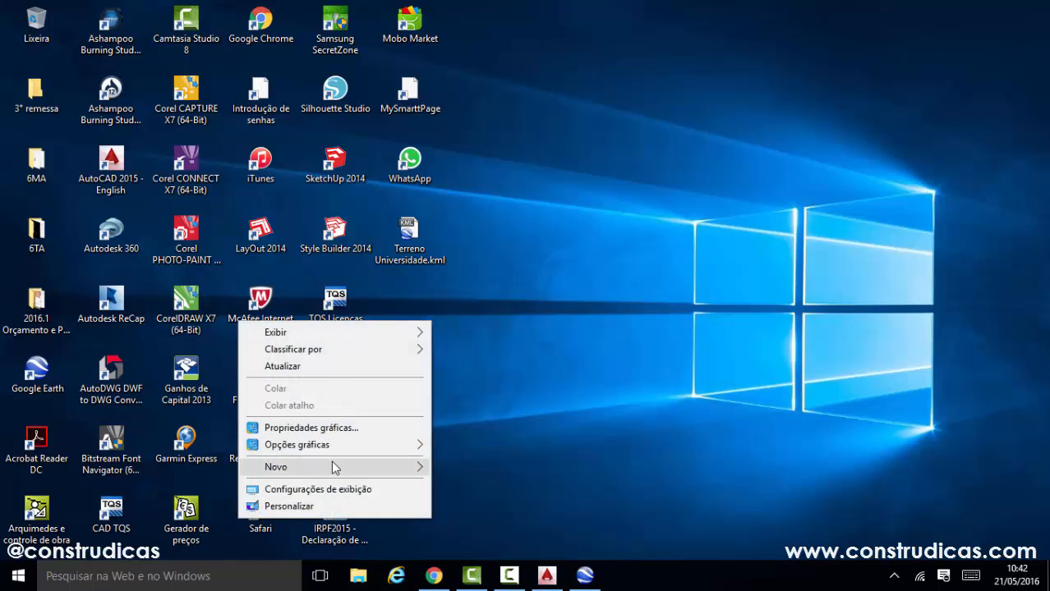
mouse_move(335, 468)
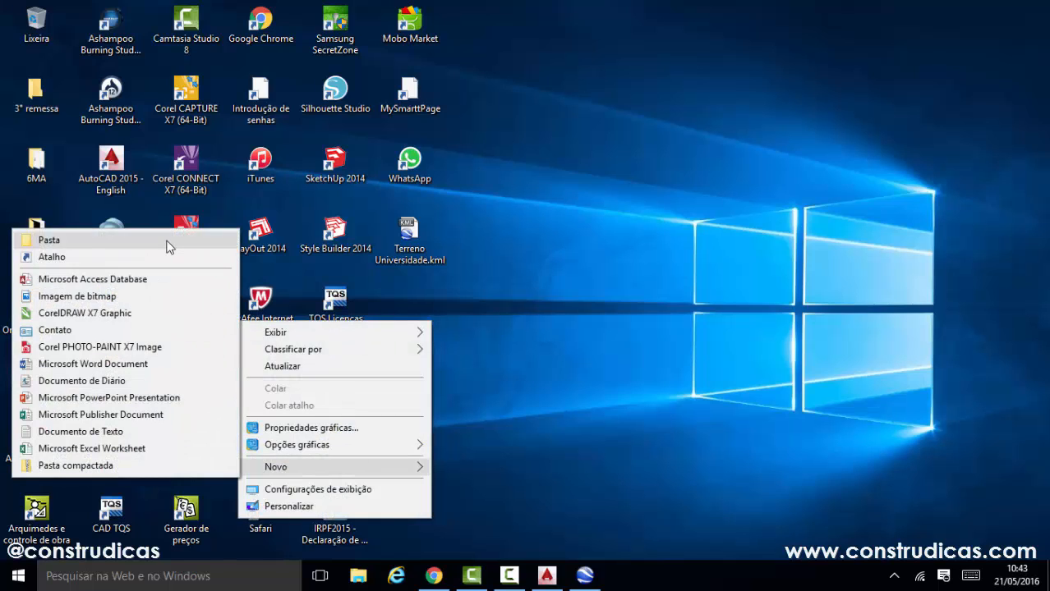
left_click(168, 238)
type("Tr")
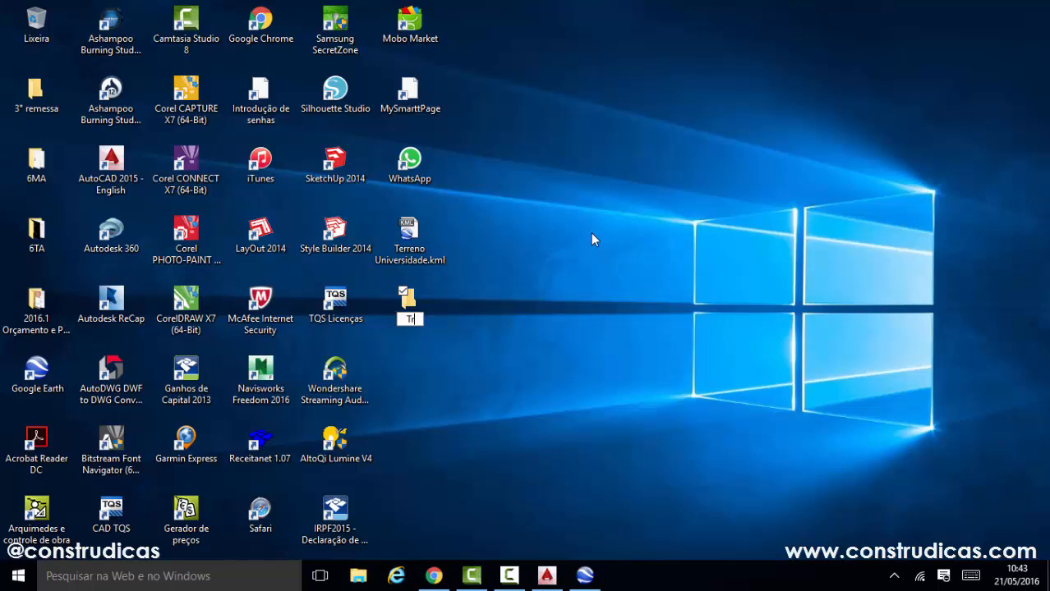
type("abalho U@")
key("BackSpace")
type("2")
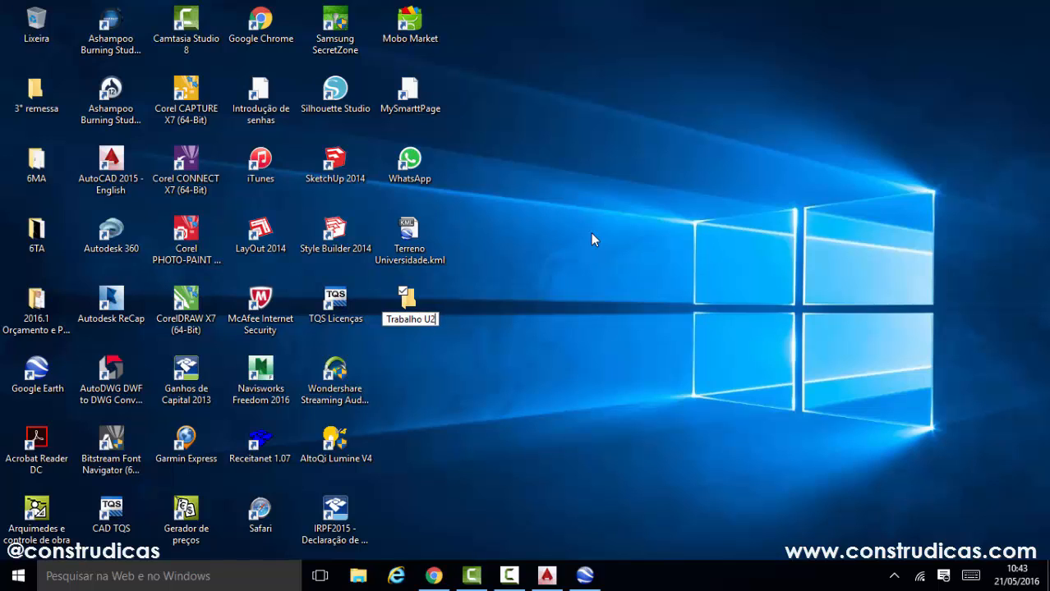
left_click_drag(415, 237, 405, 314)
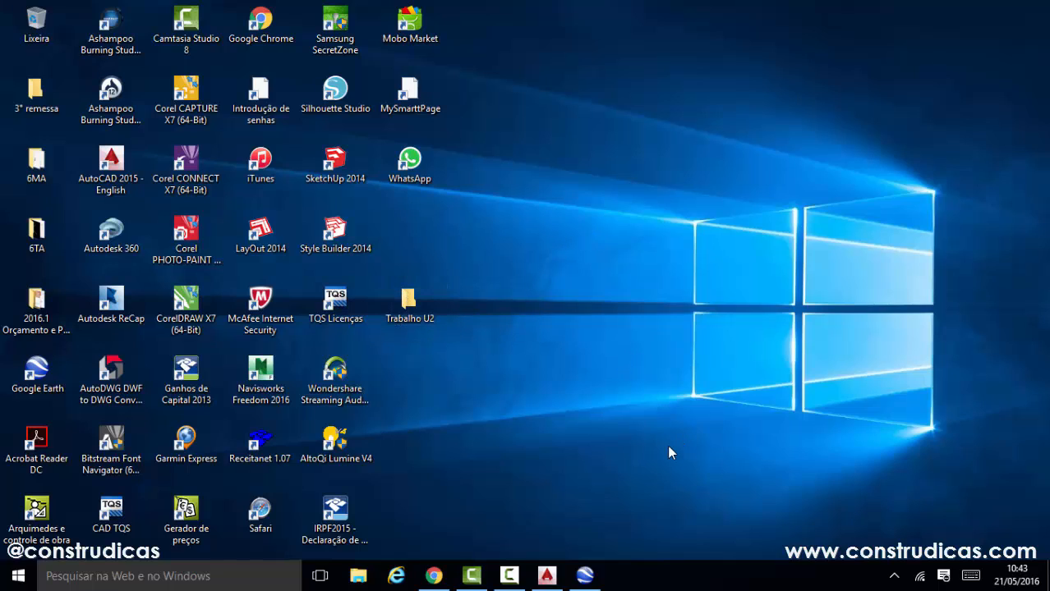
Return to Google Earth Pro and delete the Terreno Universidade folder with its contents from Meus lugares
left_click(584, 575)
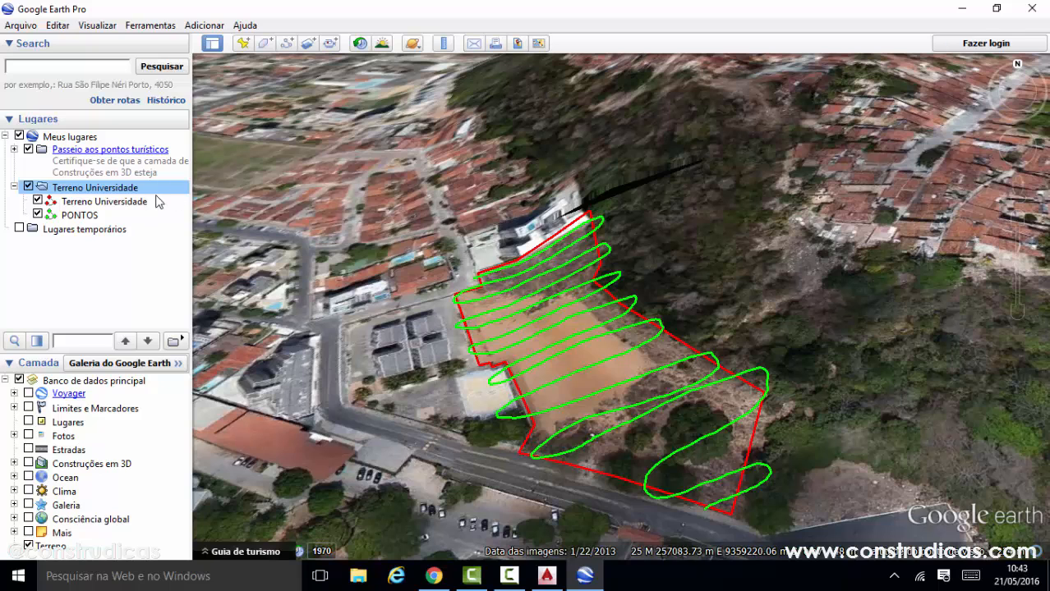
right_click(113, 191)
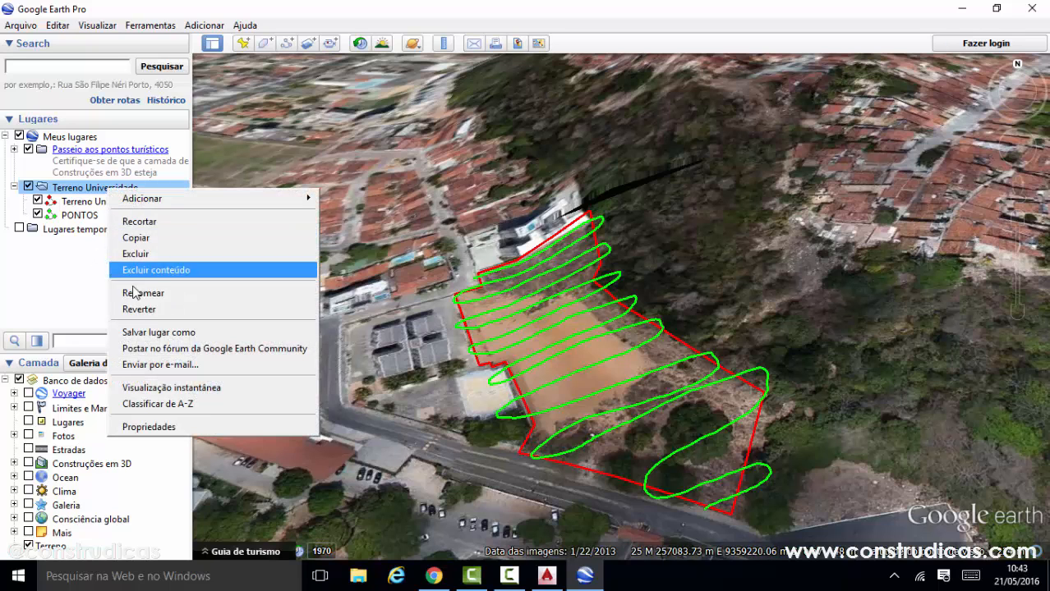
left_click(135, 254)
left_click(500, 310)
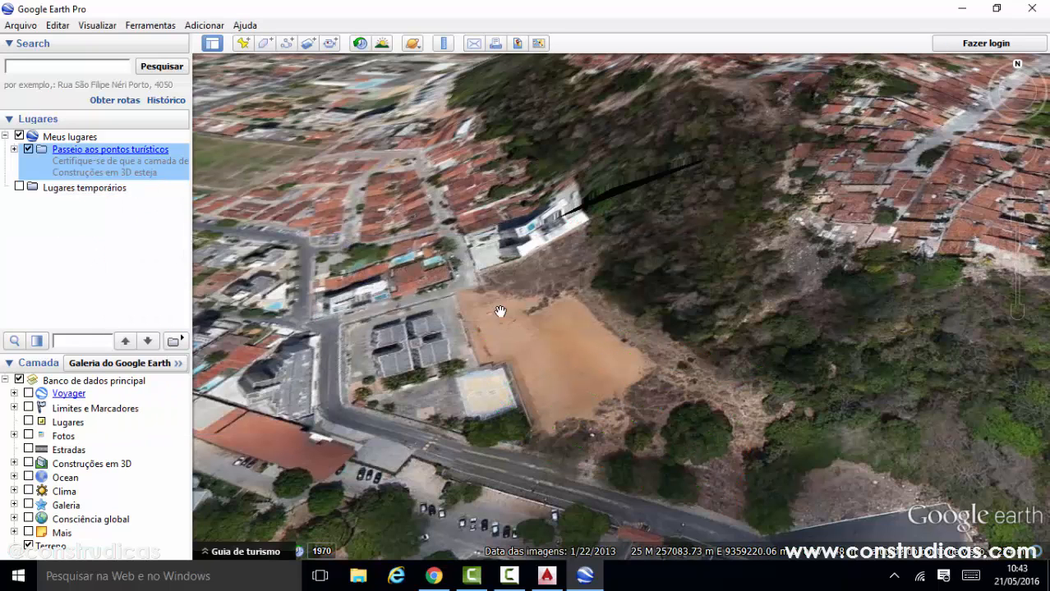
Reopen Terreno Universidade.kml from the Trabalho U2 desktop folder in Google Earth Pro and expand its contents under Lugares temporários
left_click(964, 8)
double_click(432, 296)
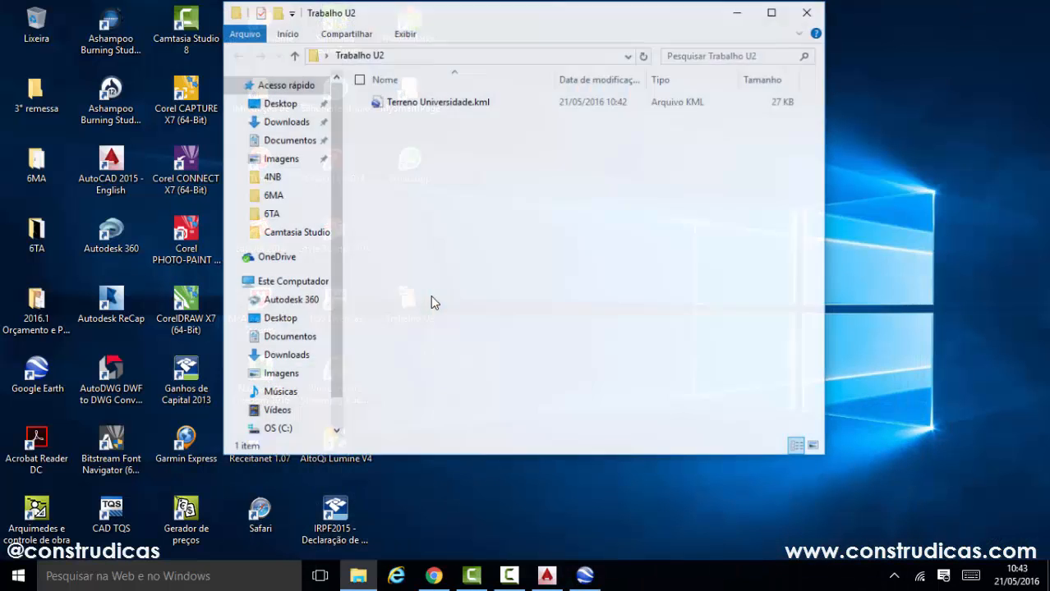
double_click(438, 101)
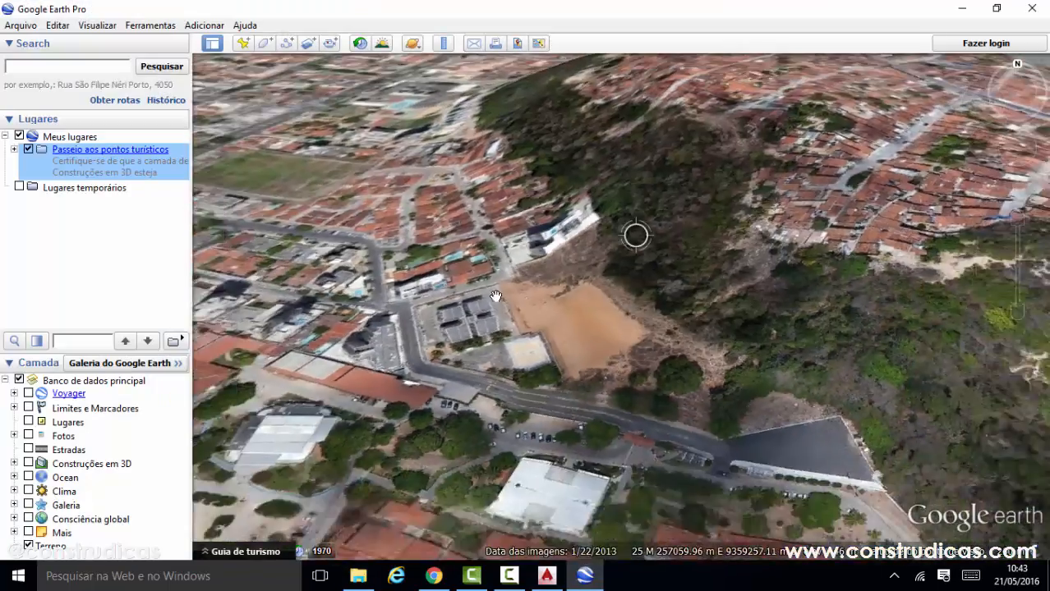
scroll(663, 320, "down", 8)
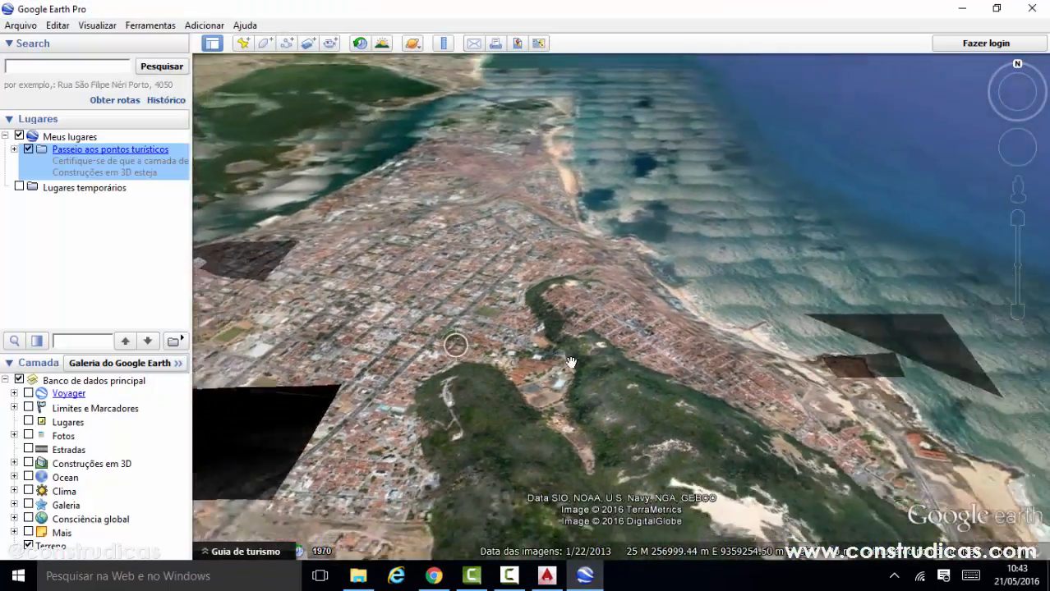
scroll(652, 371, "down", 8)
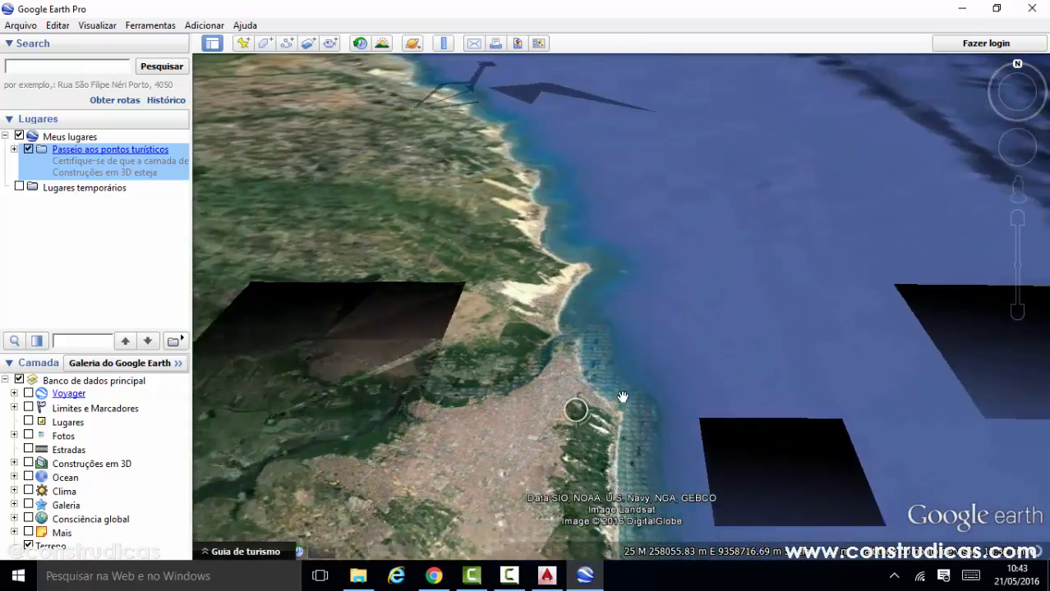
scroll(626, 289, "down", 6)
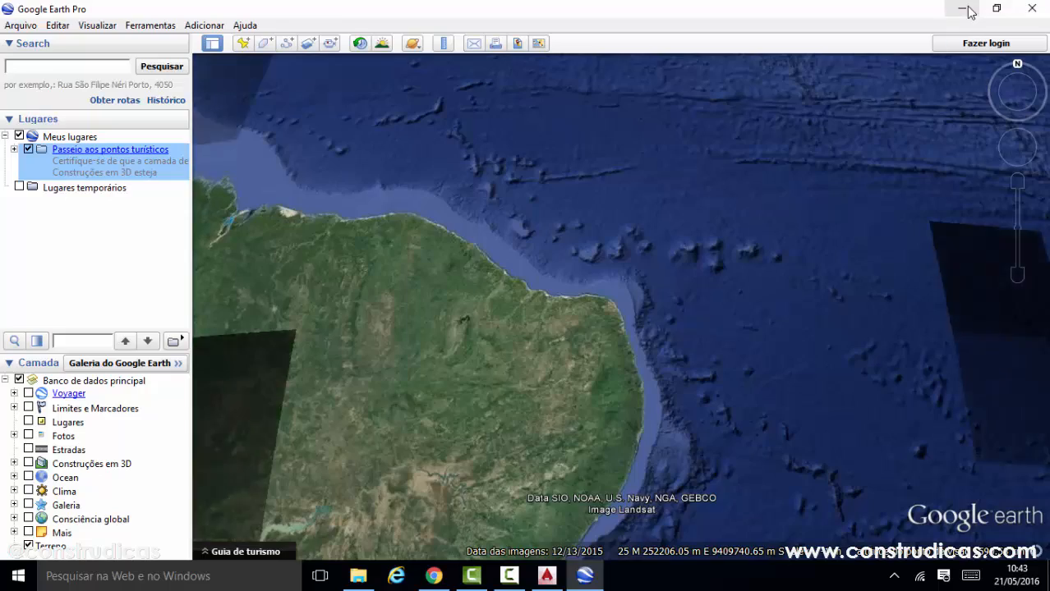
left_click(961, 8)
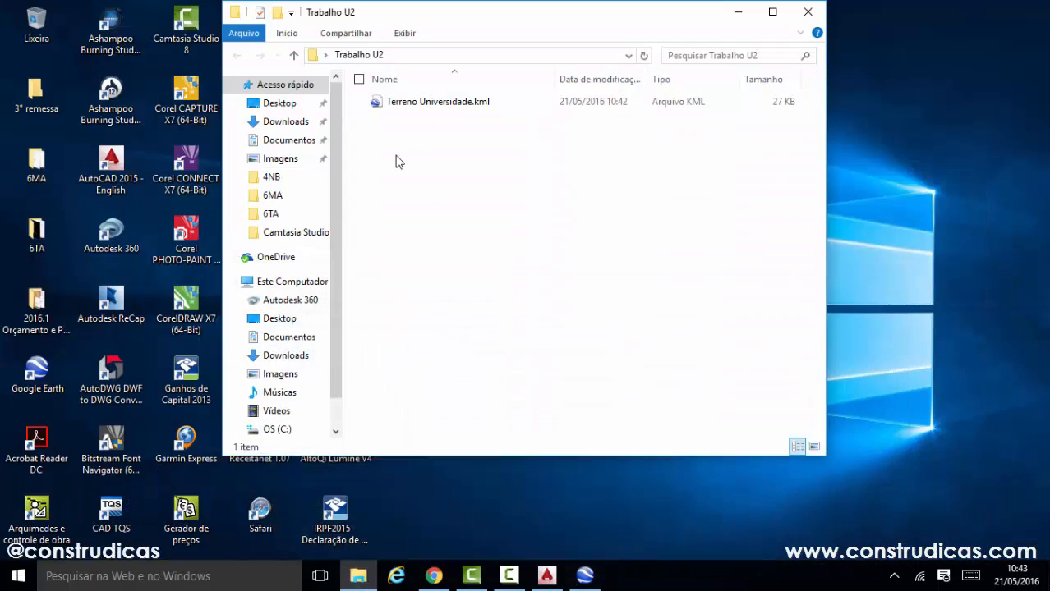
double_click(435, 101)
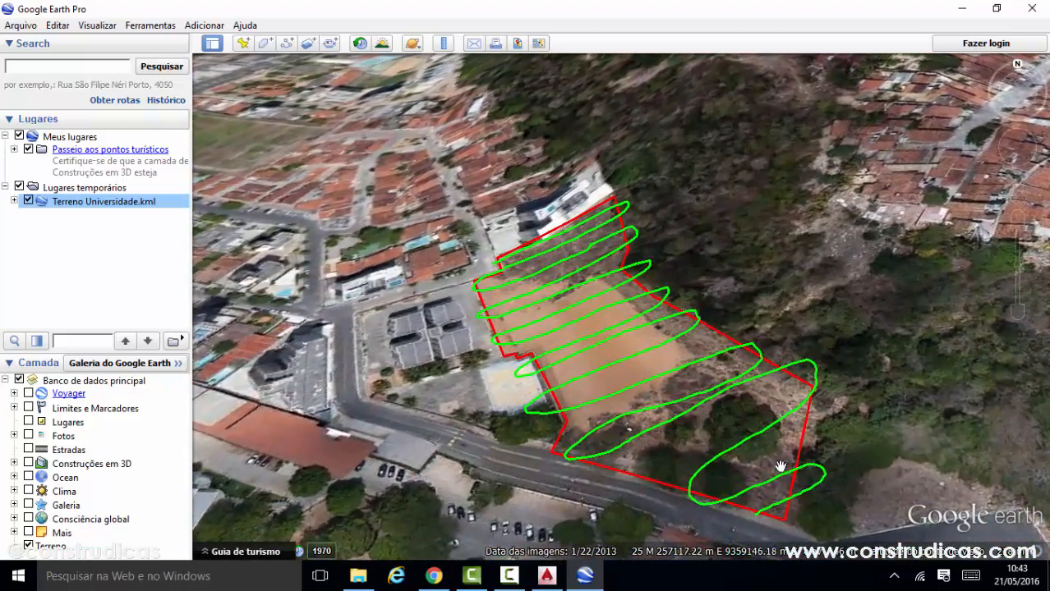
left_click_drag(767, 467, 799, 457)
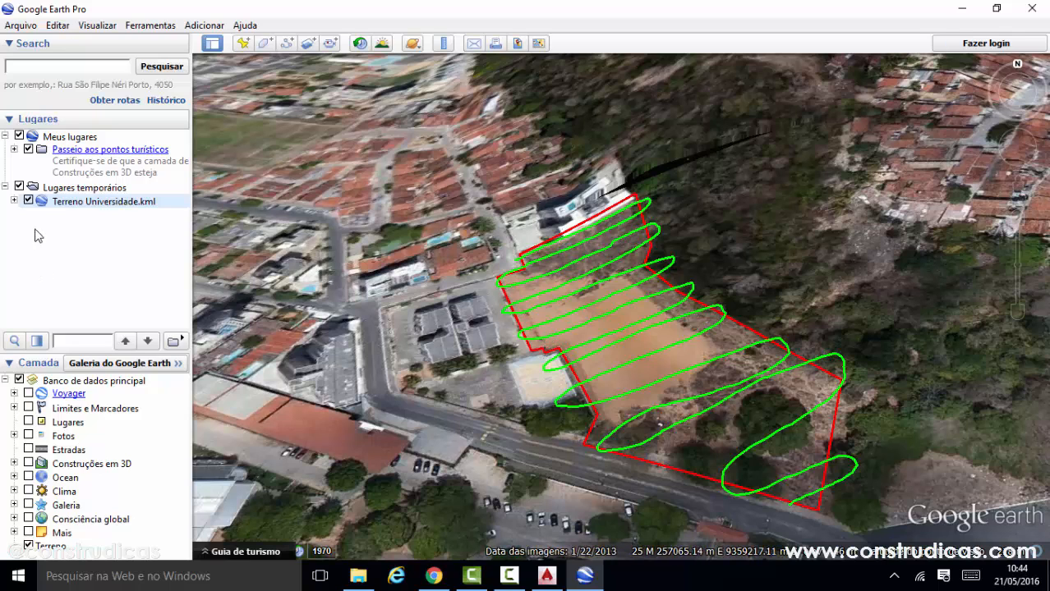
left_click(13, 201)
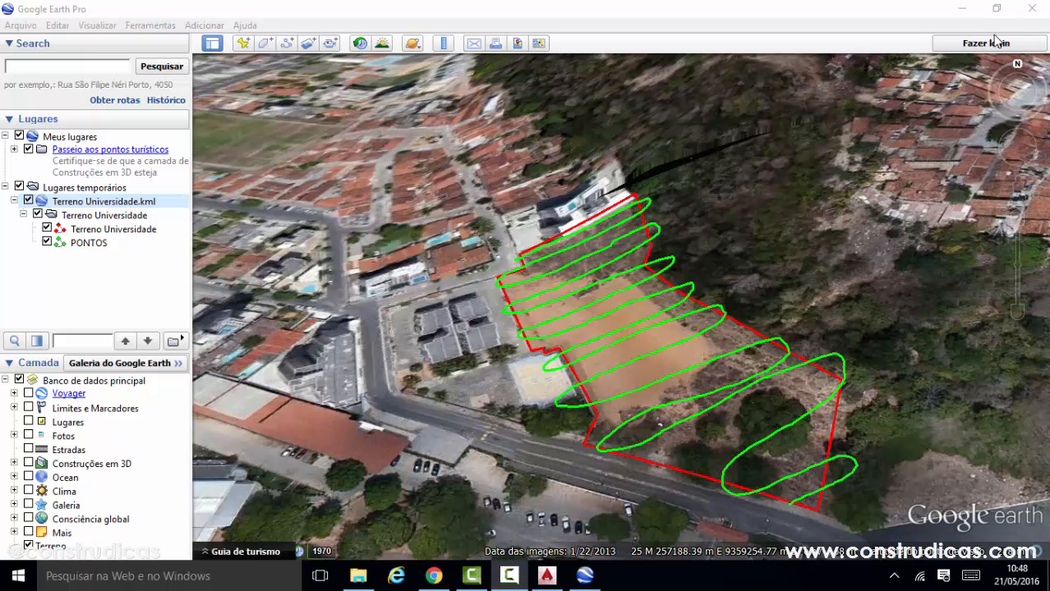
Switch to AutoCAD and try TOPOCAD2000's KML-IMPORTA utility with altitude for points and vertices (Pontos e Vertices)
left_click(961, 8)
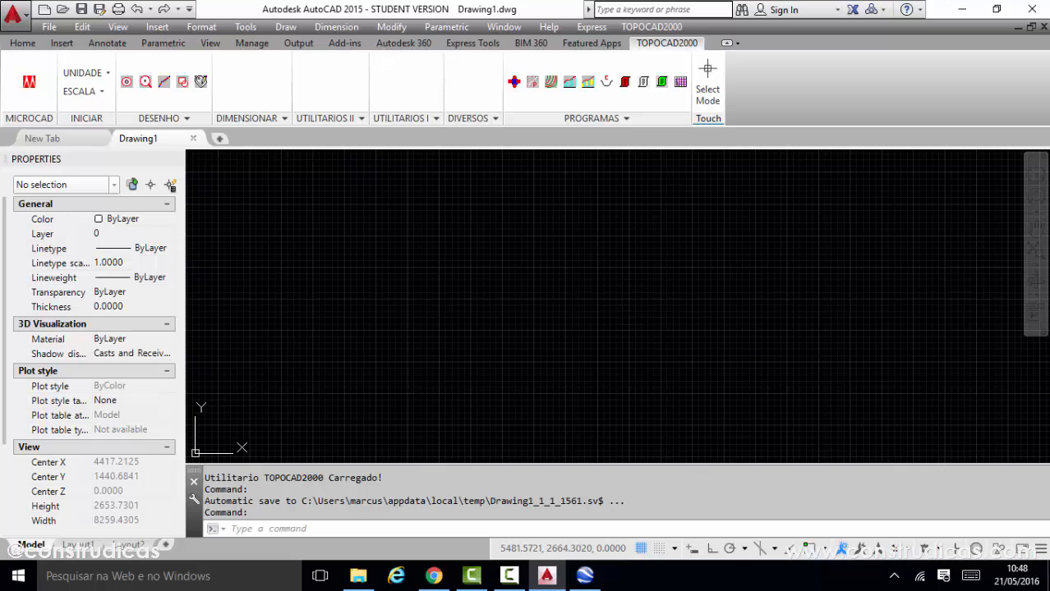
left_click(673, 31)
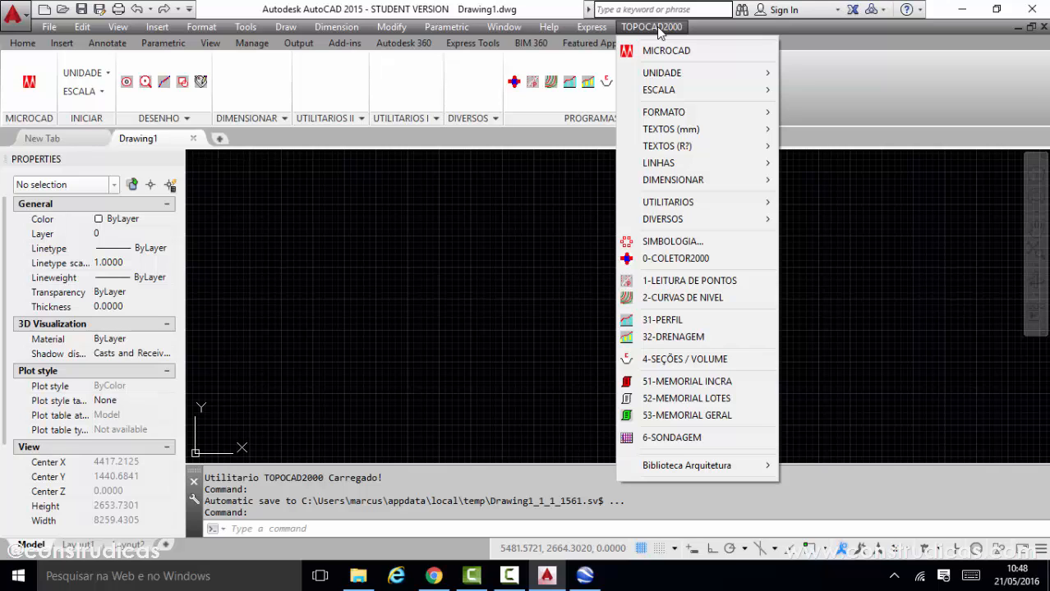
left_click(653, 29)
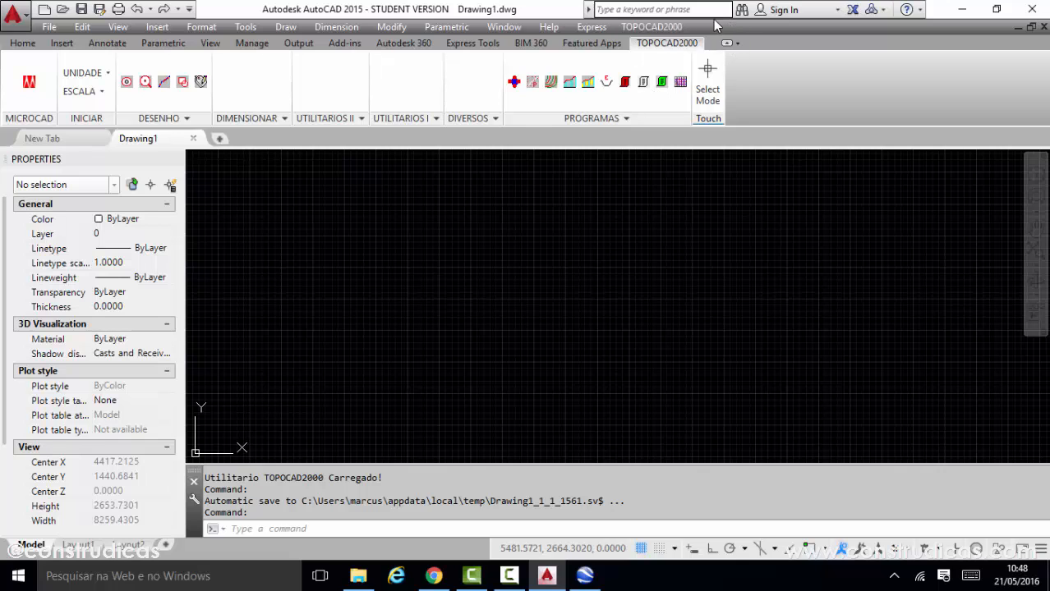
left_click(653, 27)
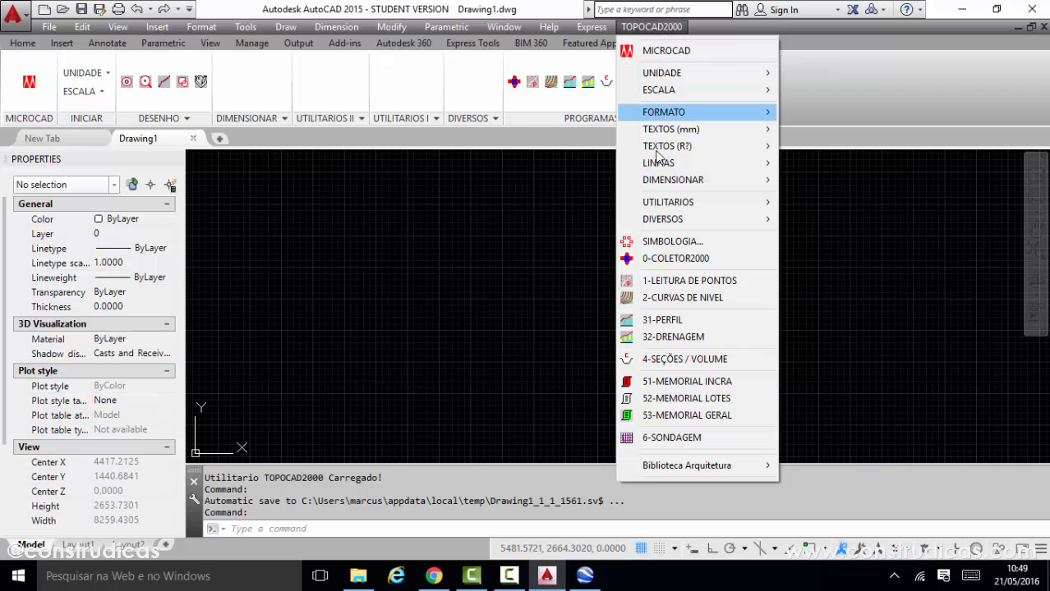
mouse_move(645, 205)
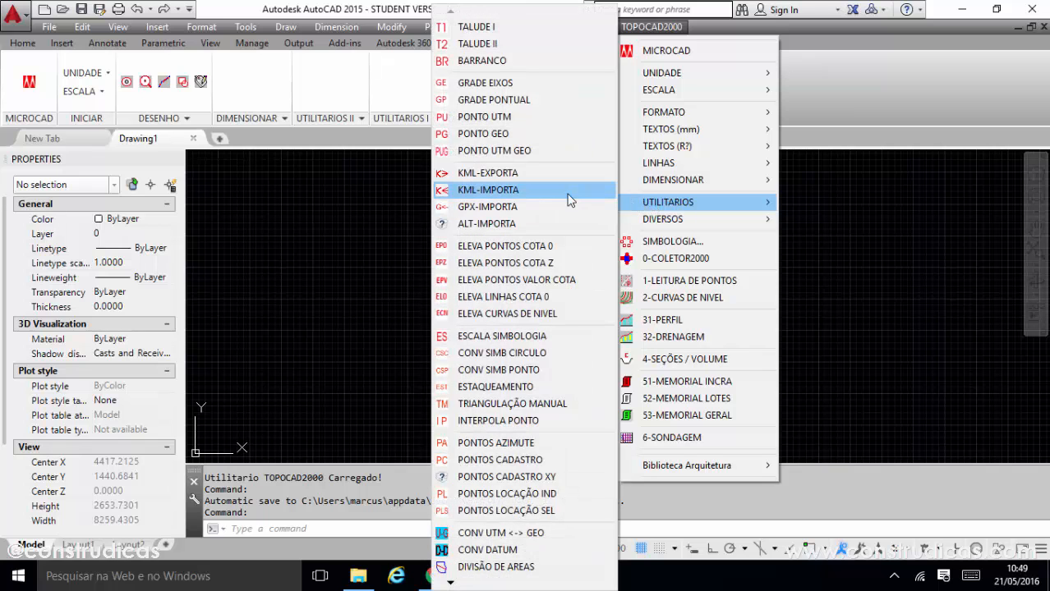
left_click(538, 197)
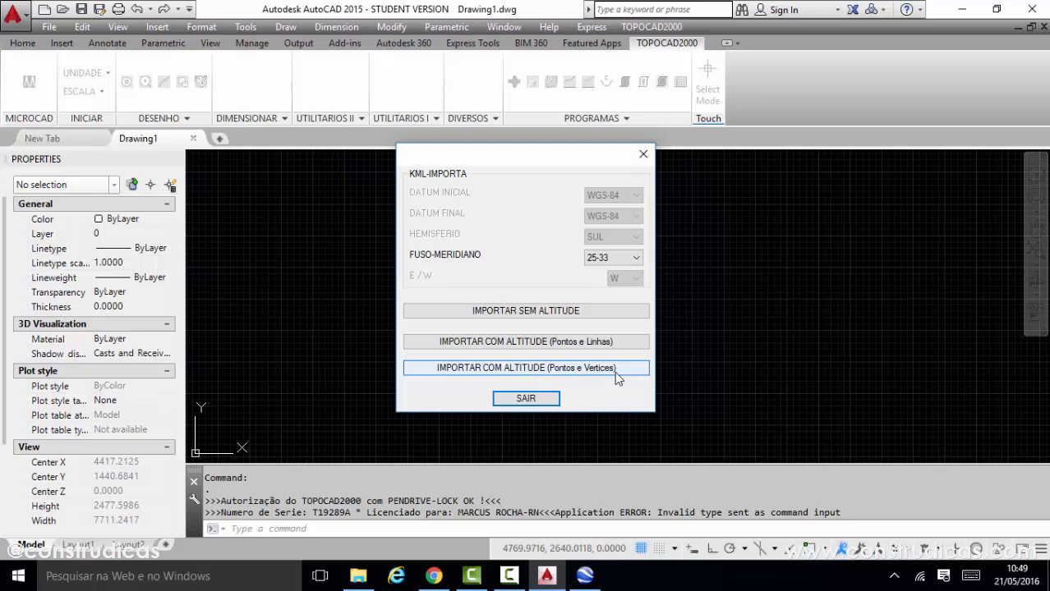
left_click(504, 372)
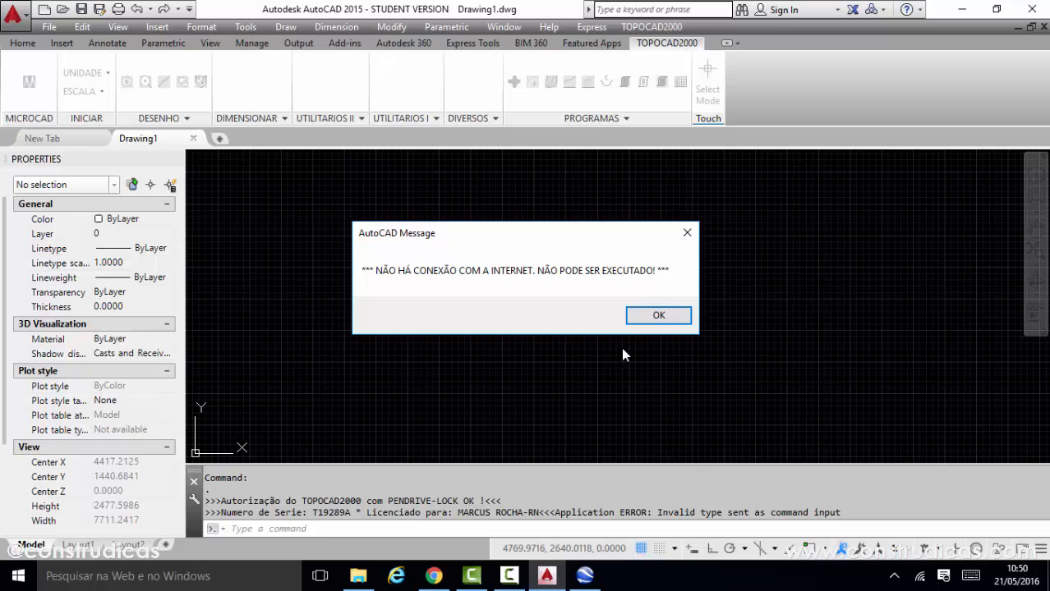
left_click(663, 317)
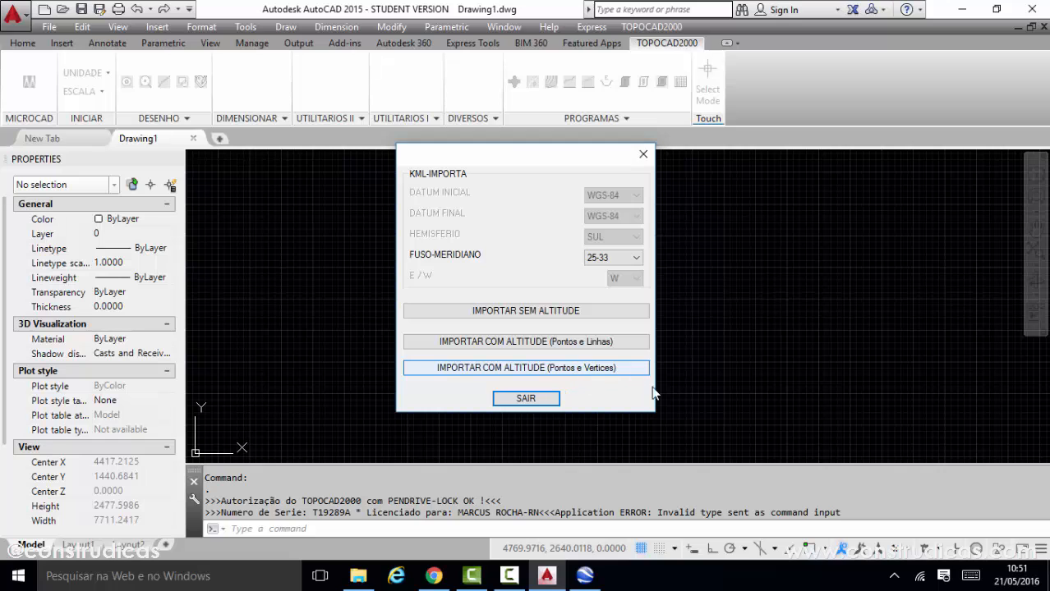
Connect the computer to the secured Android hotspot's Wi-Fi network
left_click(919, 577)
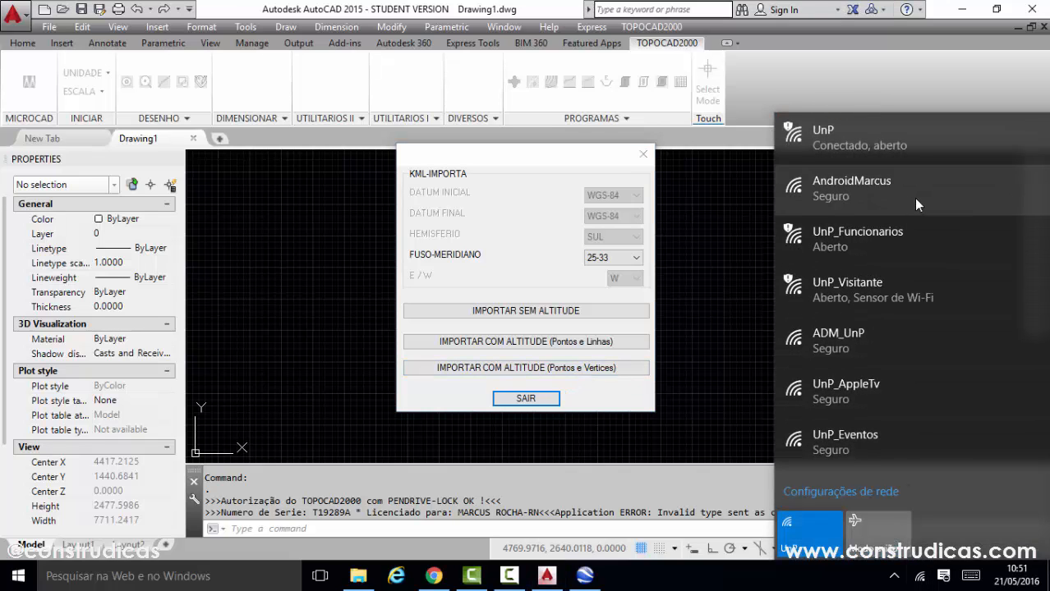
left_click(923, 193)
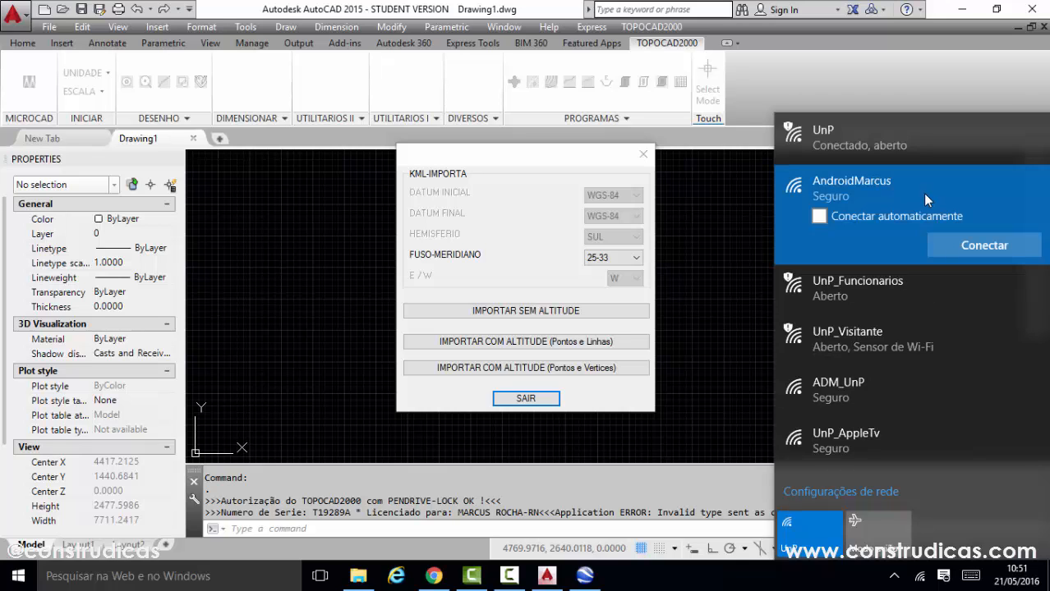
left_click(987, 247)
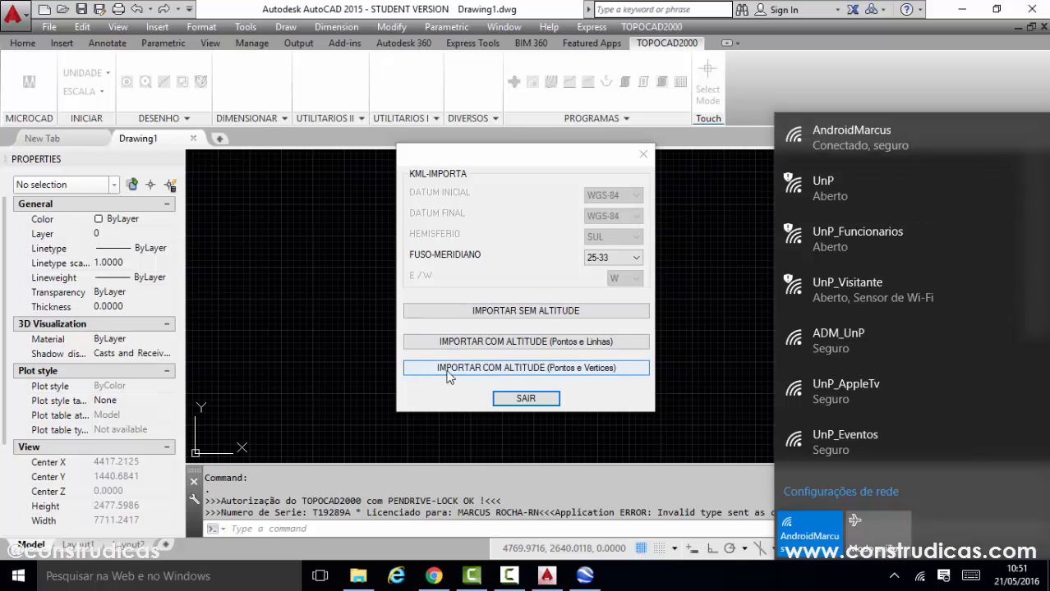
Import Terreno Universidade.kml from the desktop's Trabalho U2 folder with altitude, as points and vertices
left_click(632, 374)
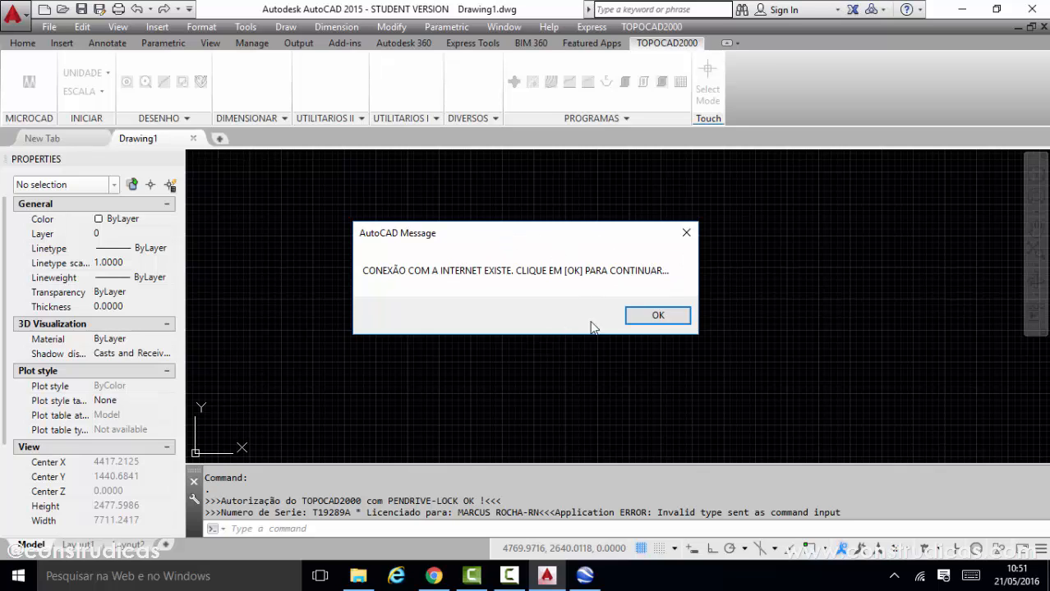
left_click(660, 315)
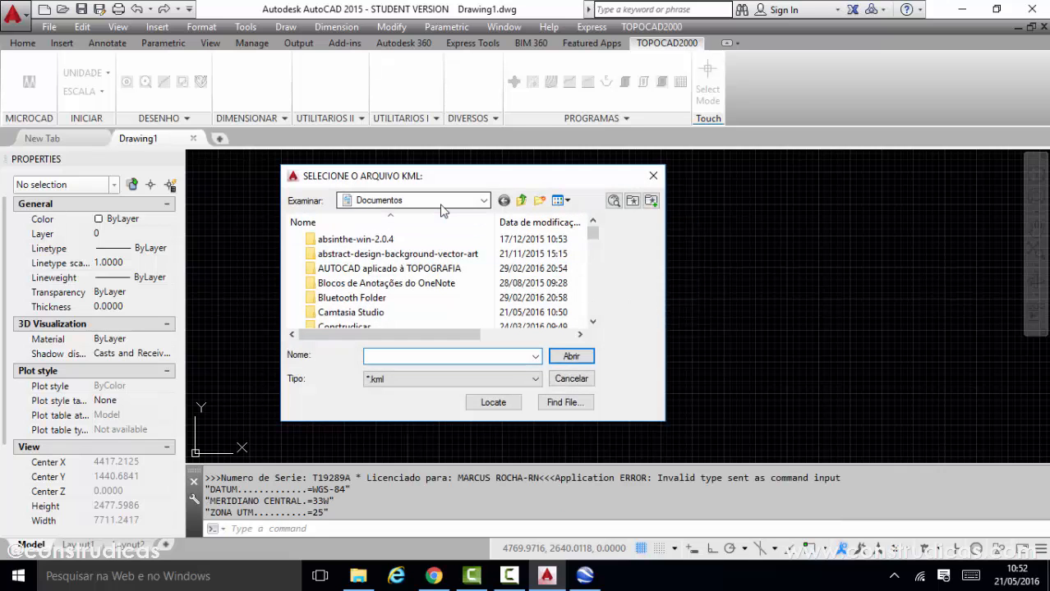
left_click(441, 206)
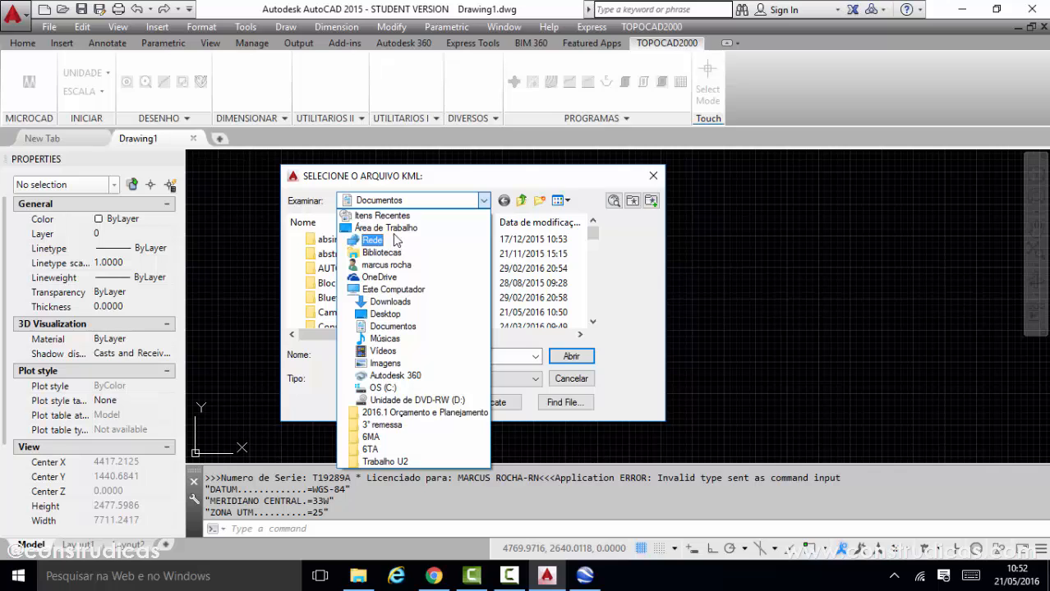
left_click(395, 229)
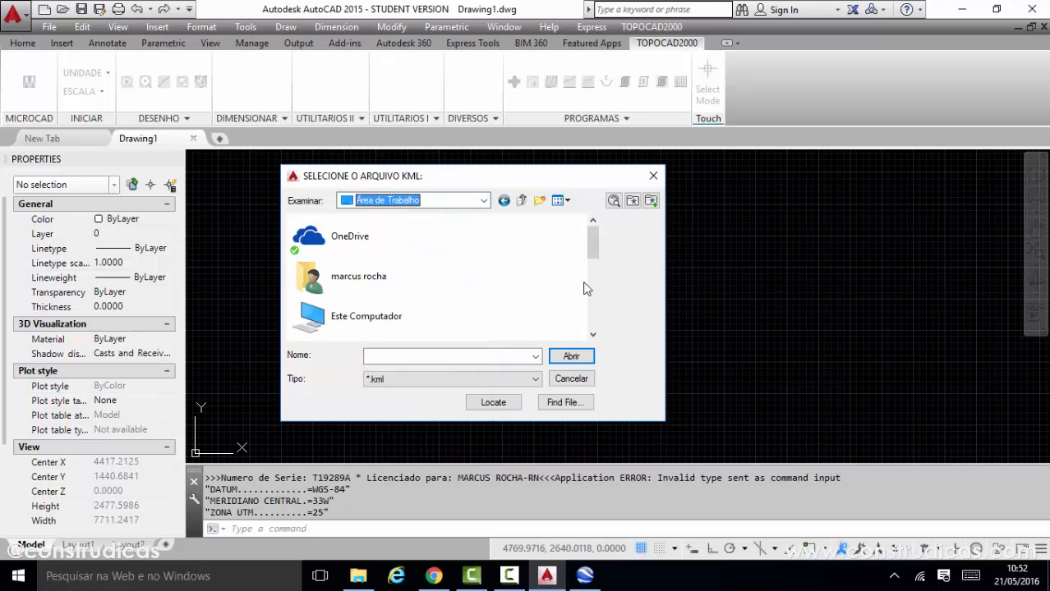
left_click(590, 287)
left_click_drag(590, 288, 588, 313)
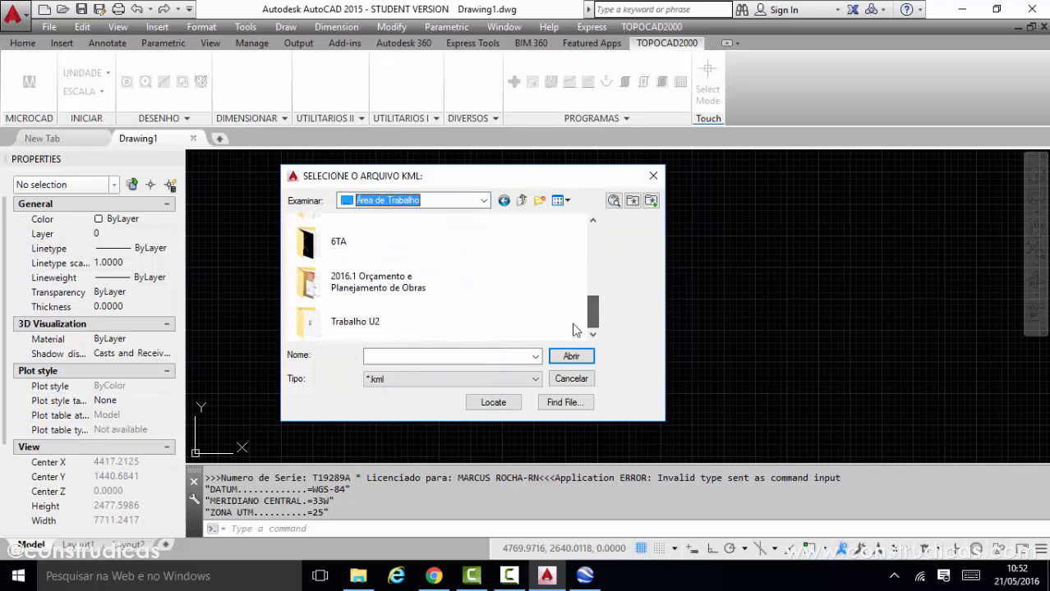
left_click(378, 325)
double_click(412, 326)
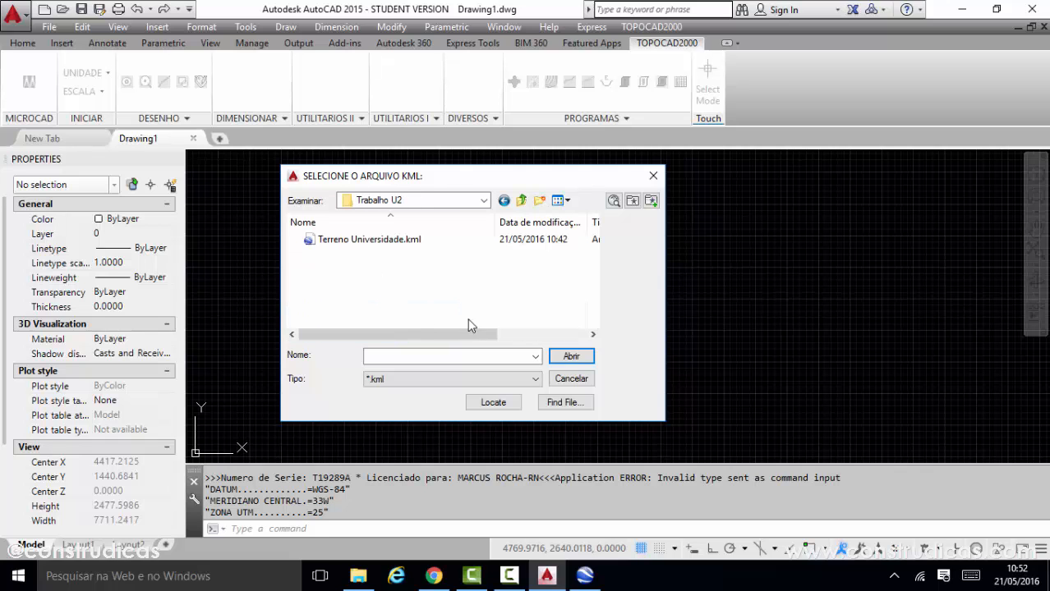
left_click(416, 241)
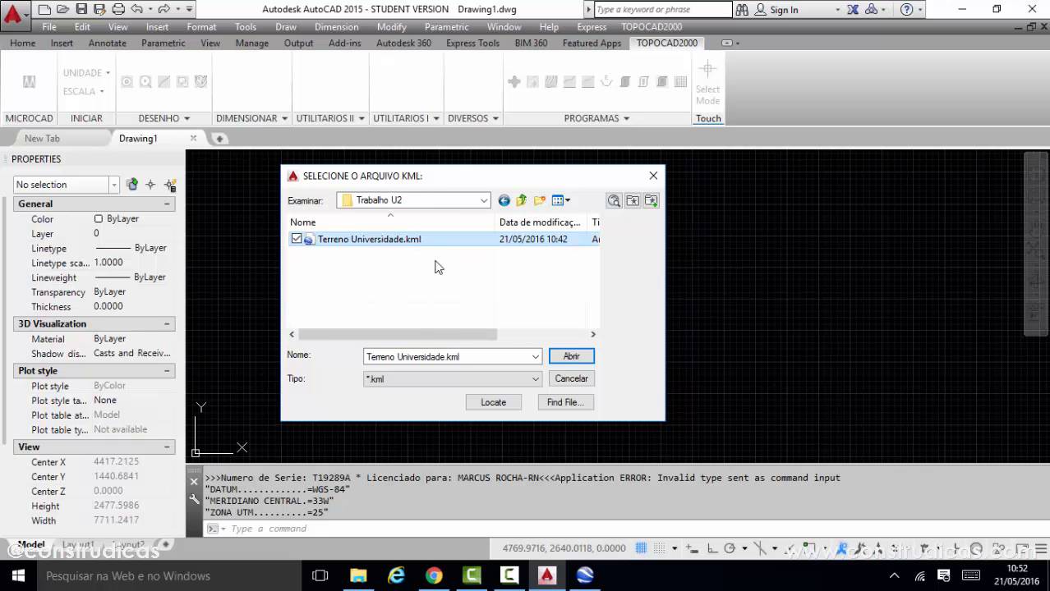
left_click(571, 356)
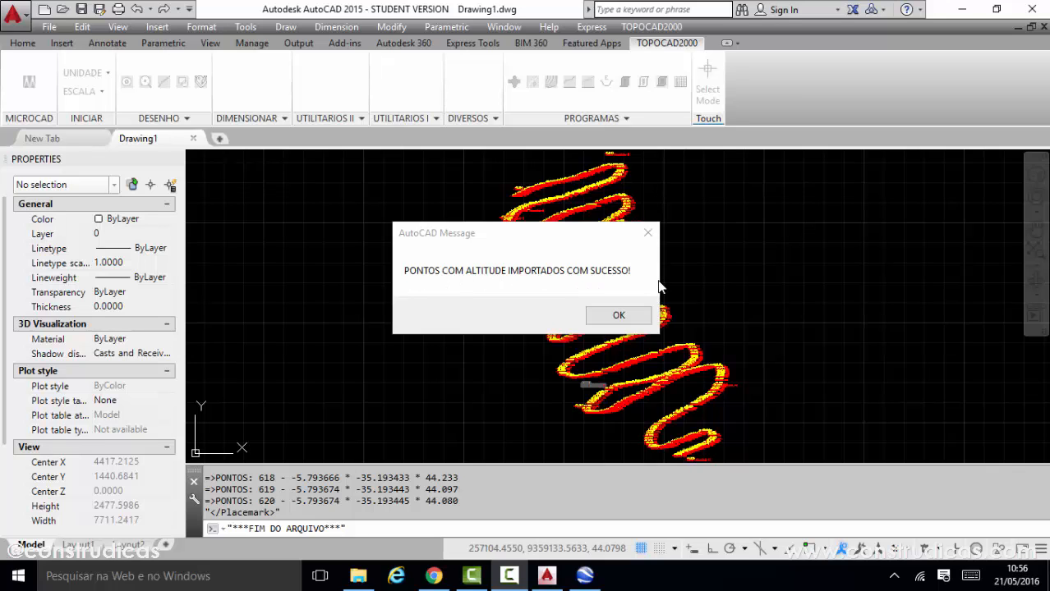
left_click(619, 316)
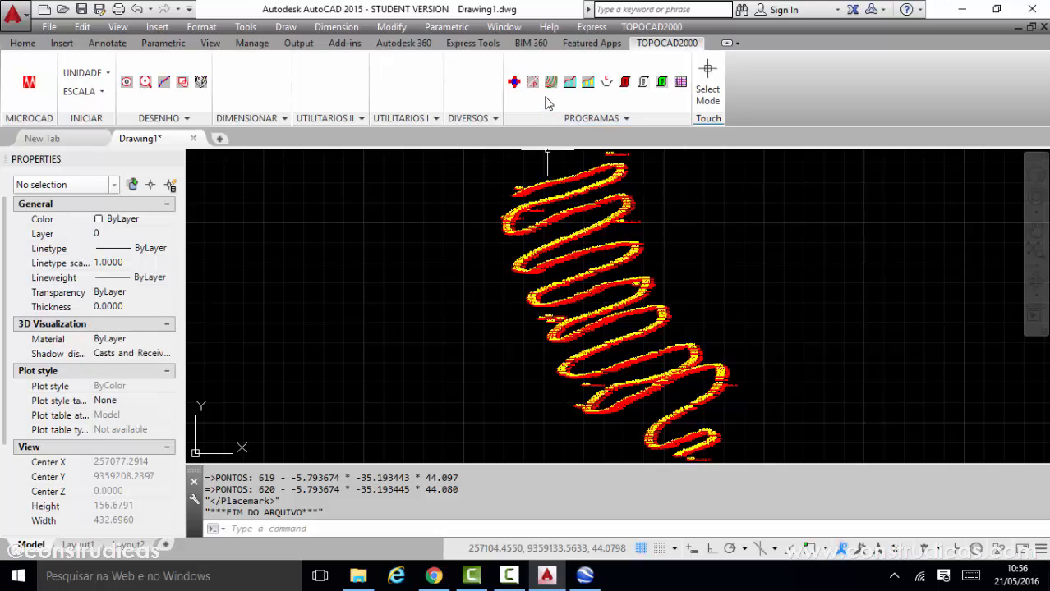
Run KML-IMPORTA again and import Terreno Universidade.kml without altitude (IMPORTAR SEM ALTITUDE)
left_click(665, 26)
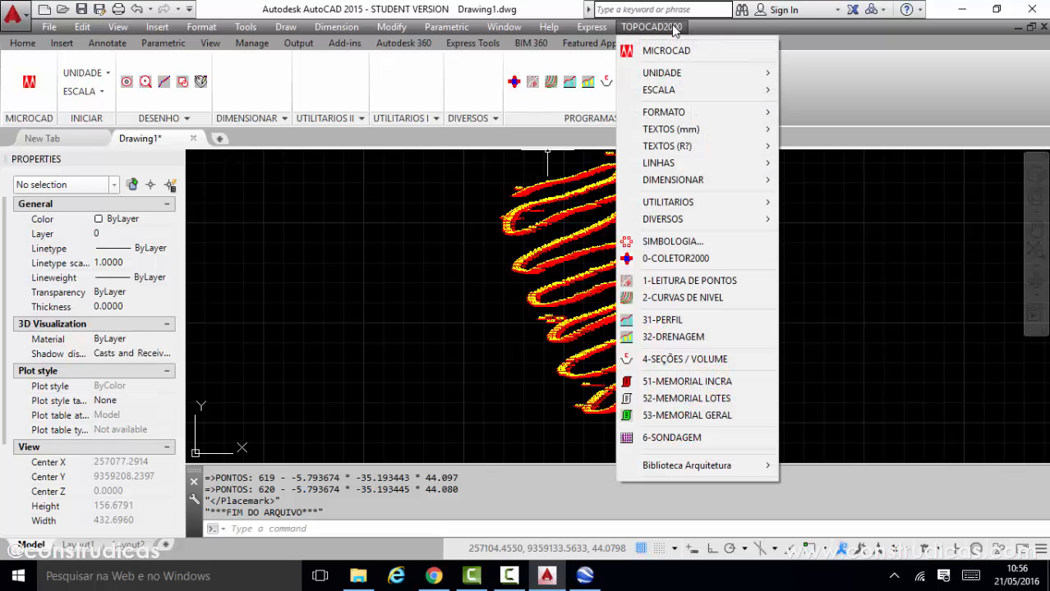
mouse_move(670, 202)
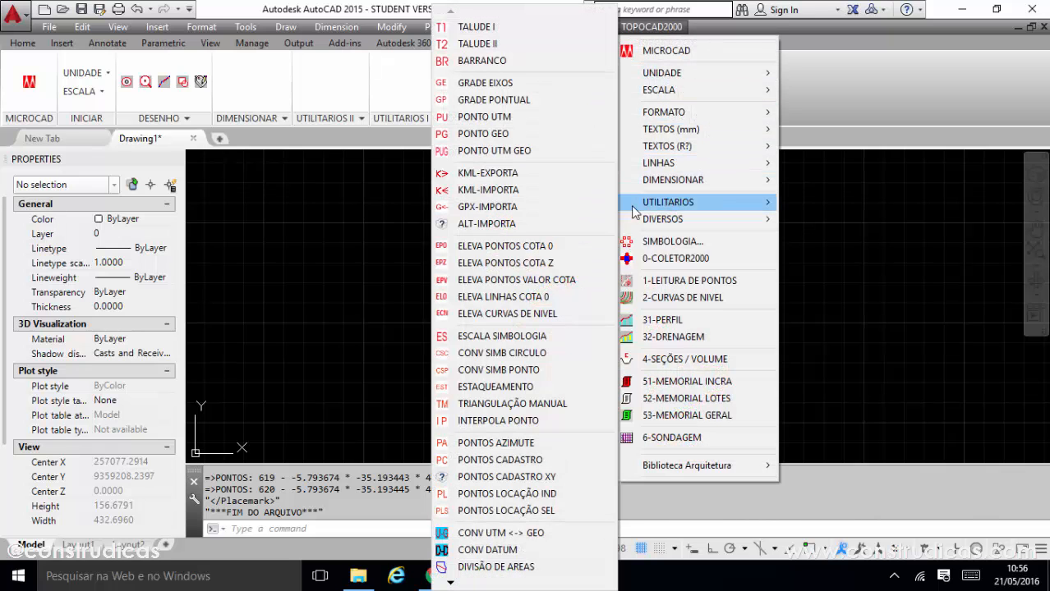
left_click(526, 190)
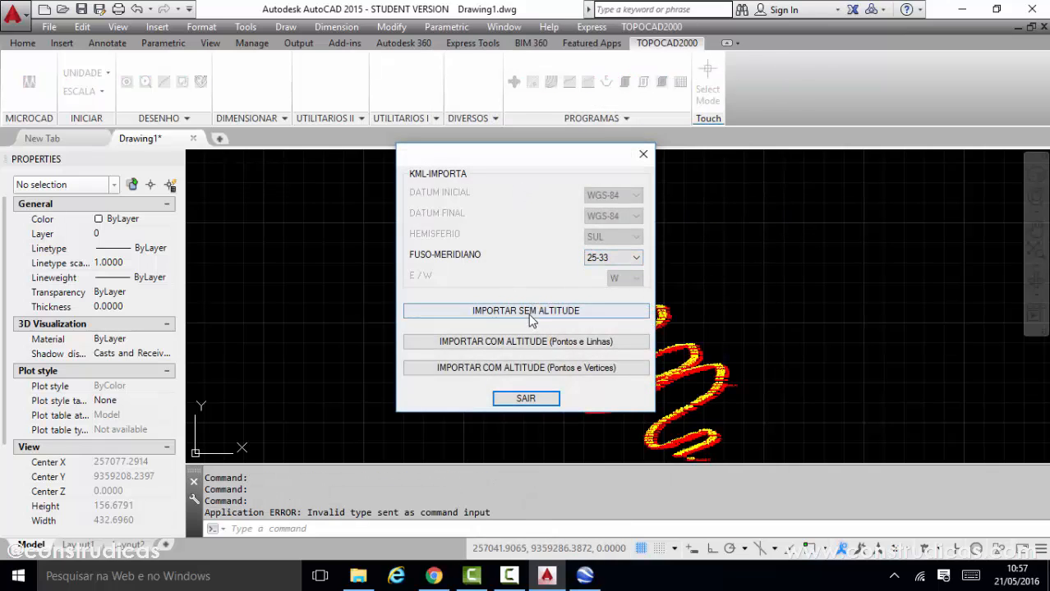
left_click(466, 310)
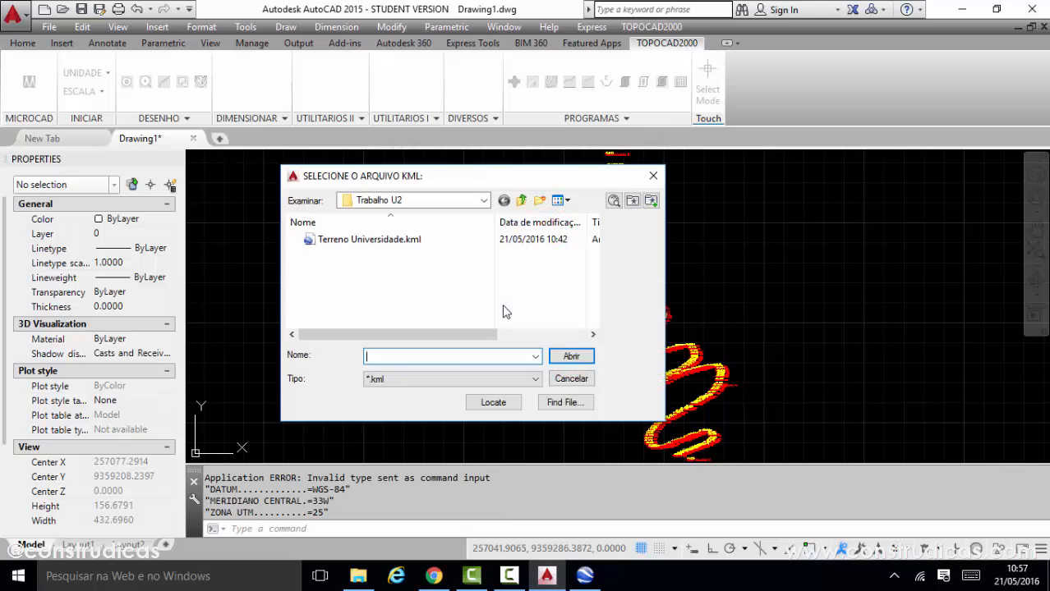
left_click(391, 242)
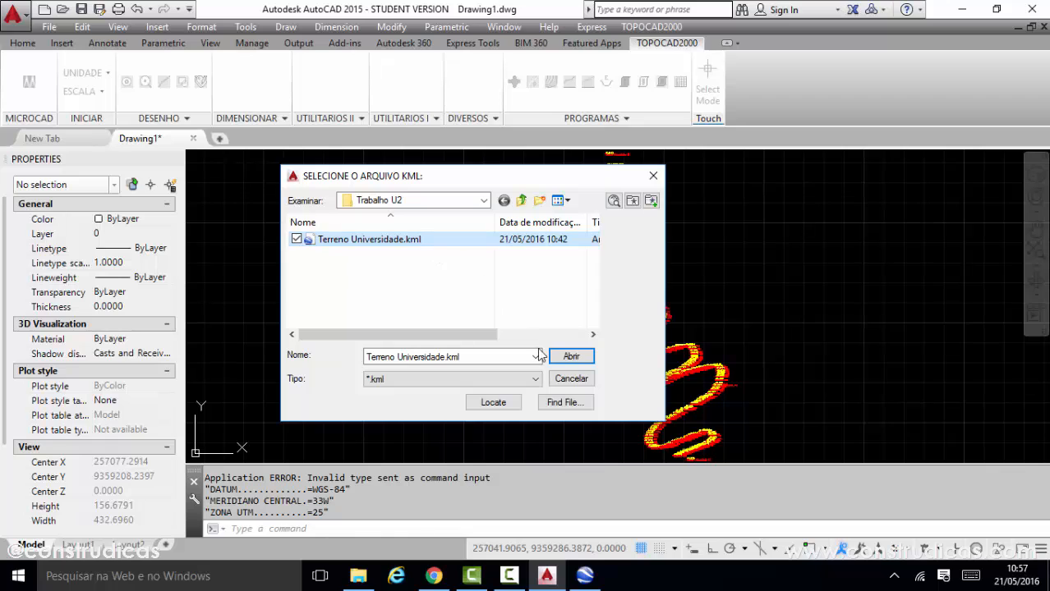
left_click(569, 359)
left_click(573, 357)
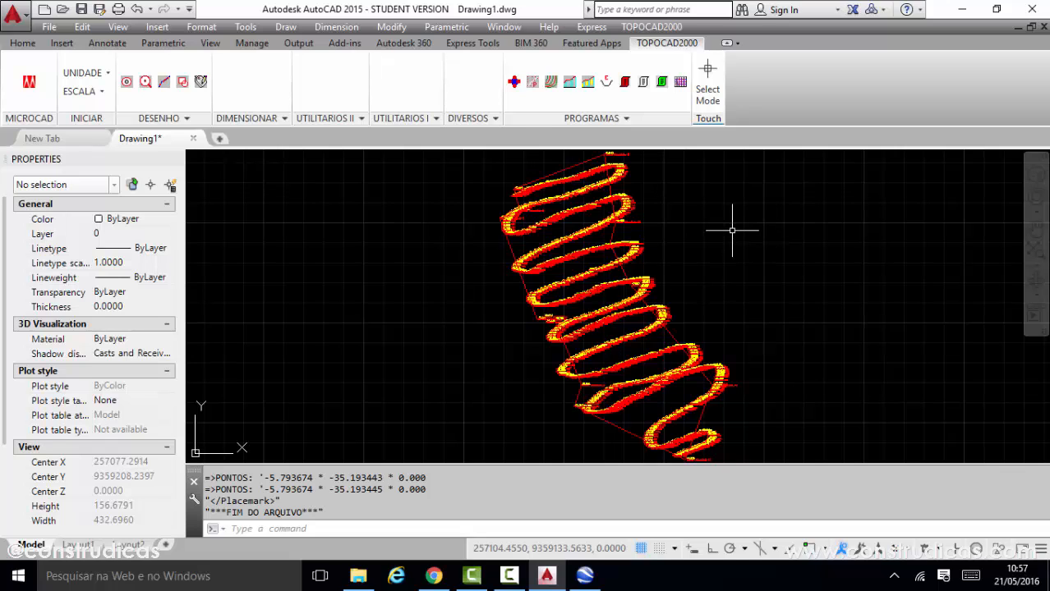
Try an automatic triangulation of the imported terrain points with the Curvas de Nível program
scroll(667, 309, "down", 2)
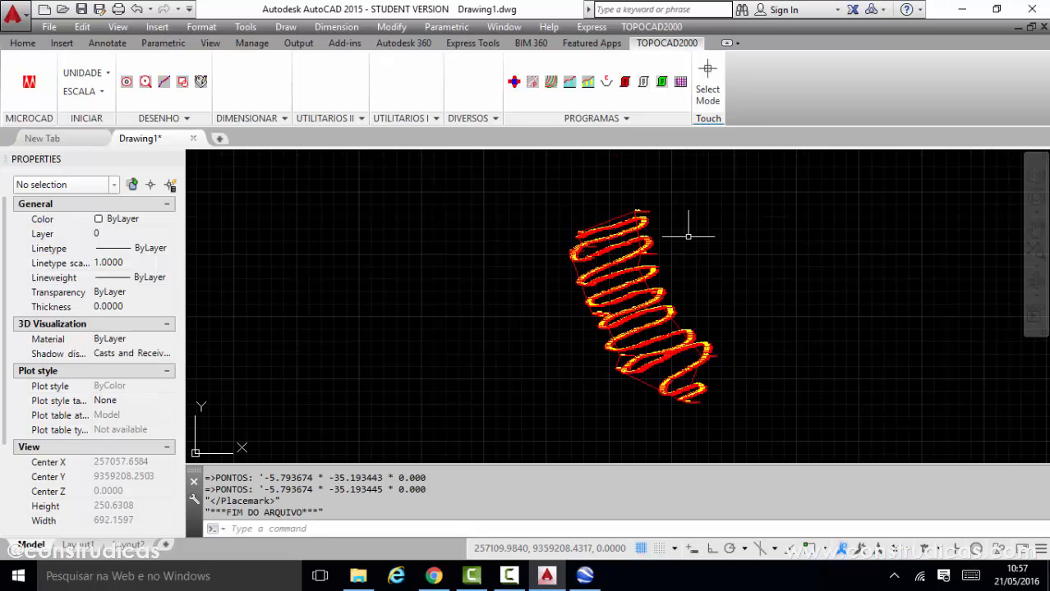
middle_click_drag(547, 273, 543, 277)
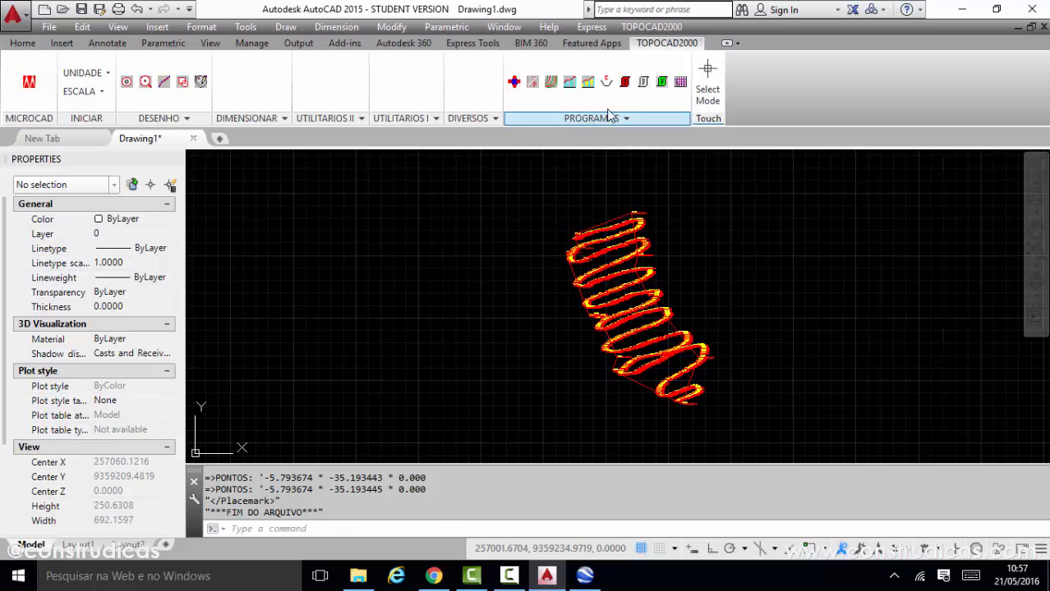
left_click(643, 27)
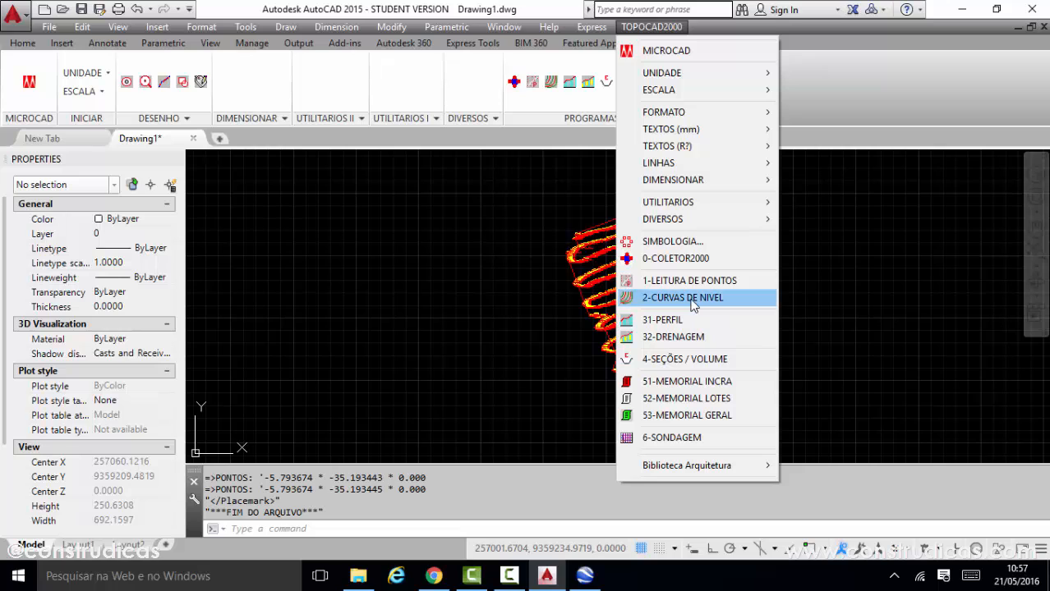
left_click(555, 91)
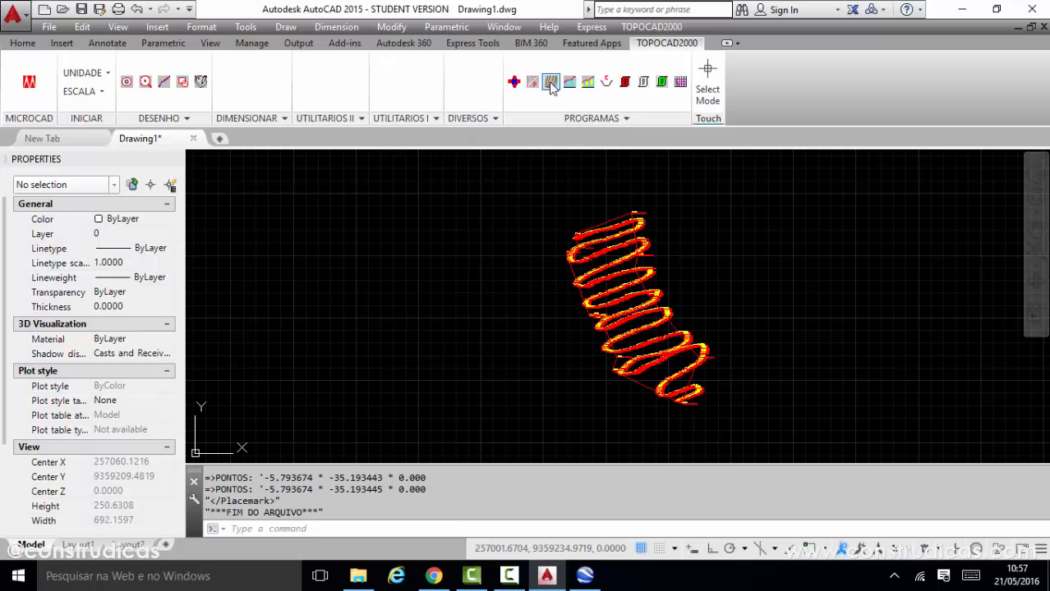
left_click(552, 85)
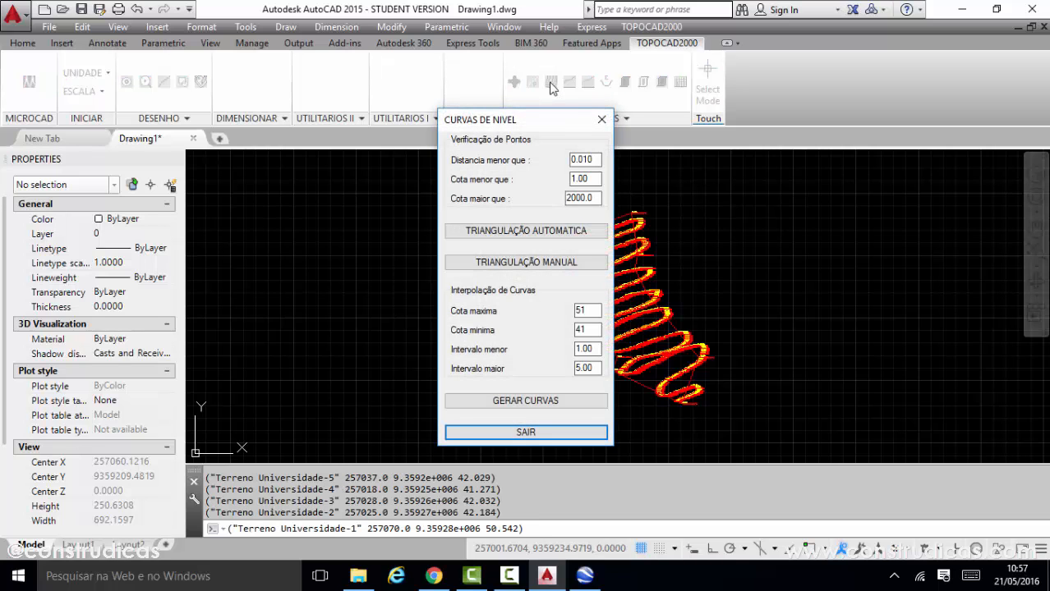
left_click(533, 232)
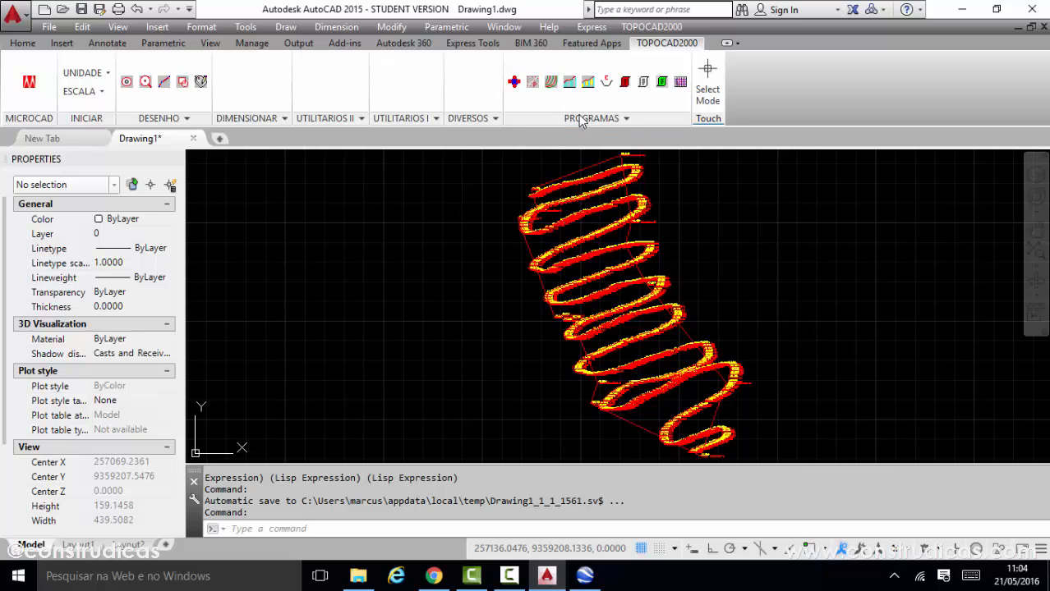
Set the Curvas de Nível point-check distance (Distancia menor que) to 1 and generate the automatic triangulation
left_click(555, 84)
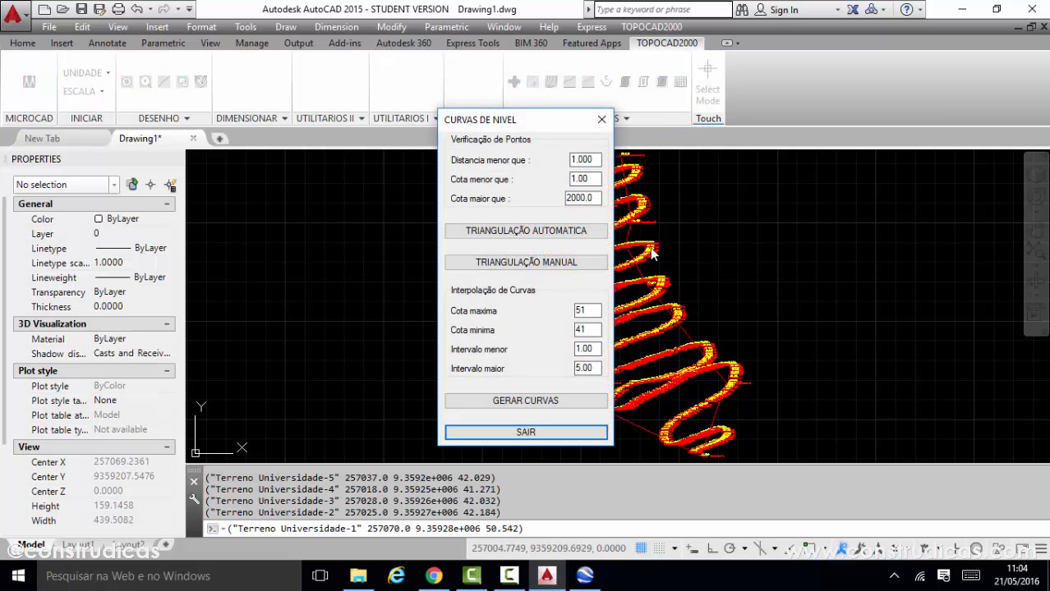
left_click_drag(591, 160, 547, 168)
type("0.05")
left_click_drag(556, 114, 430, 127)
type("1")
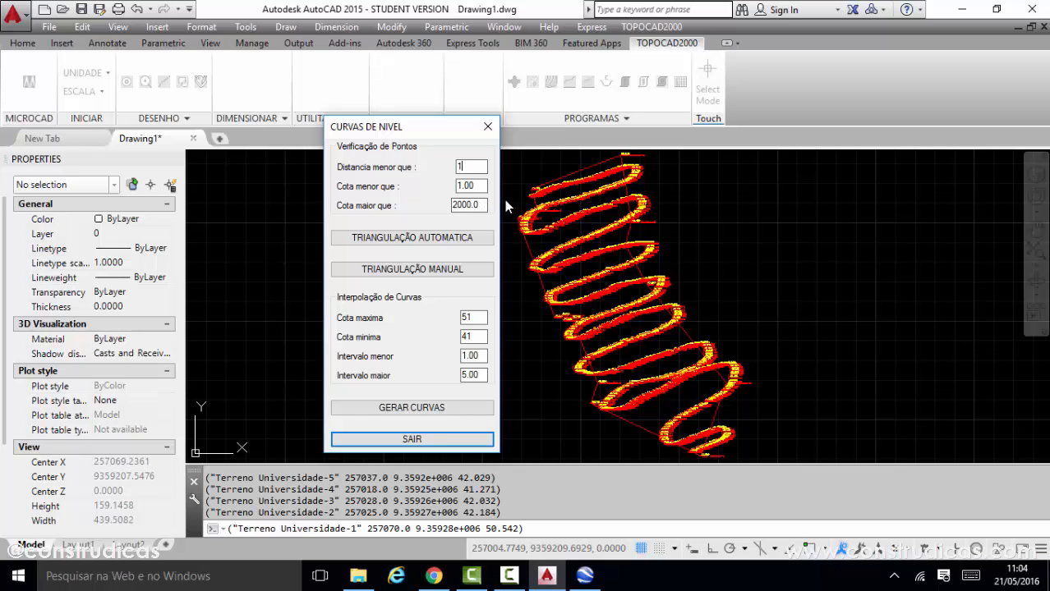
left_click(405, 238)
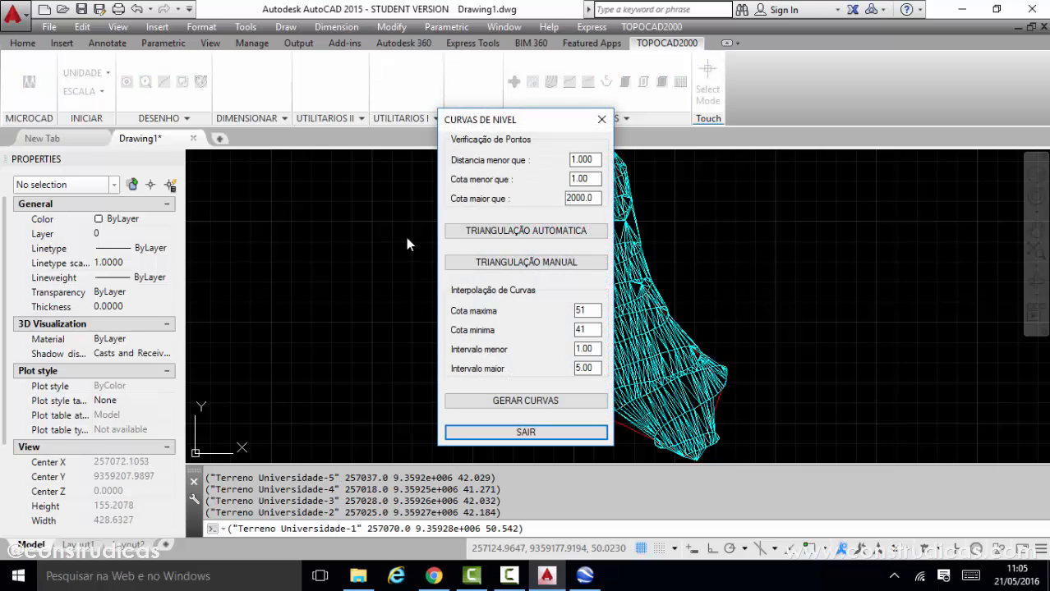
Change the minor and major contour intervals and generate the contour lines for all regions of the triangulated terrain
left_click_drag(539, 121, 374, 129)
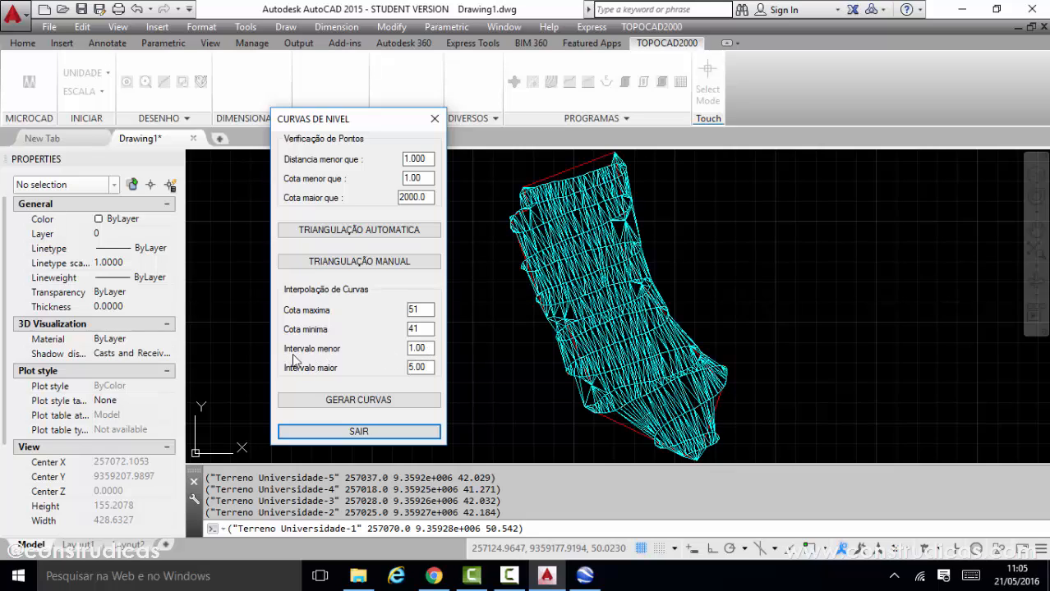
double_click(430, 349)
type("0")
double_click(426, 367)
type("3.")
left_click(332, 402)
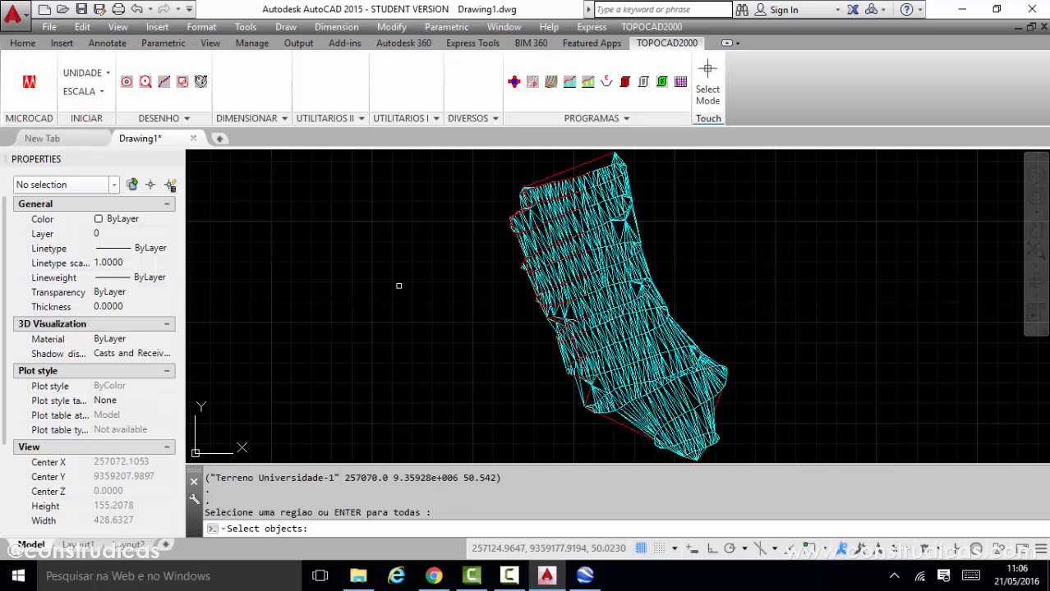
key("Return")
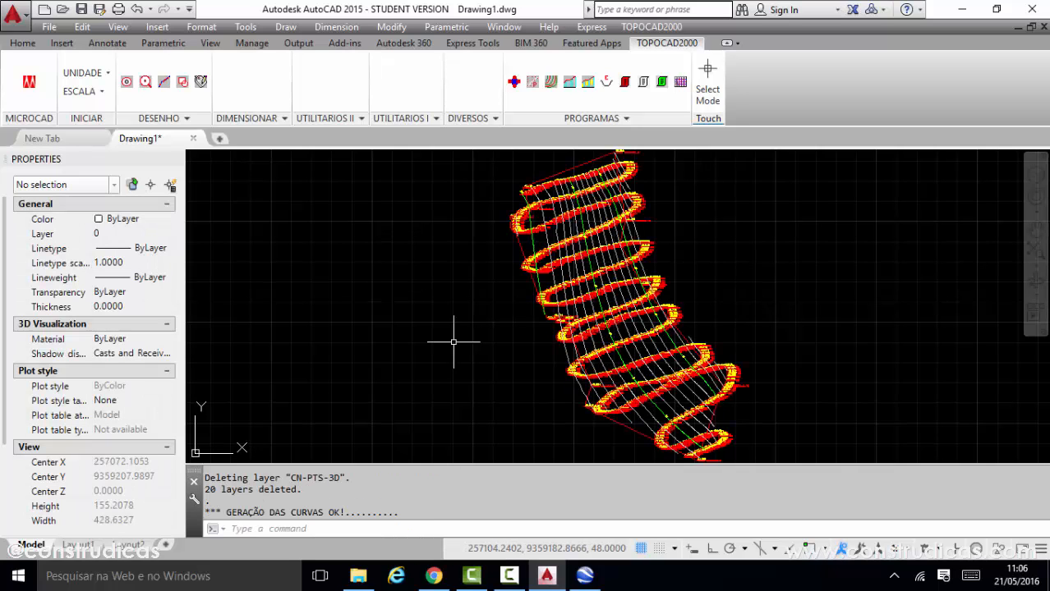
Move the red lot boundary polyline clear of the contours into the empty area east of the terrain
scroll(618, 281, "up", 2)
scroll(757, 384, "down", 1)
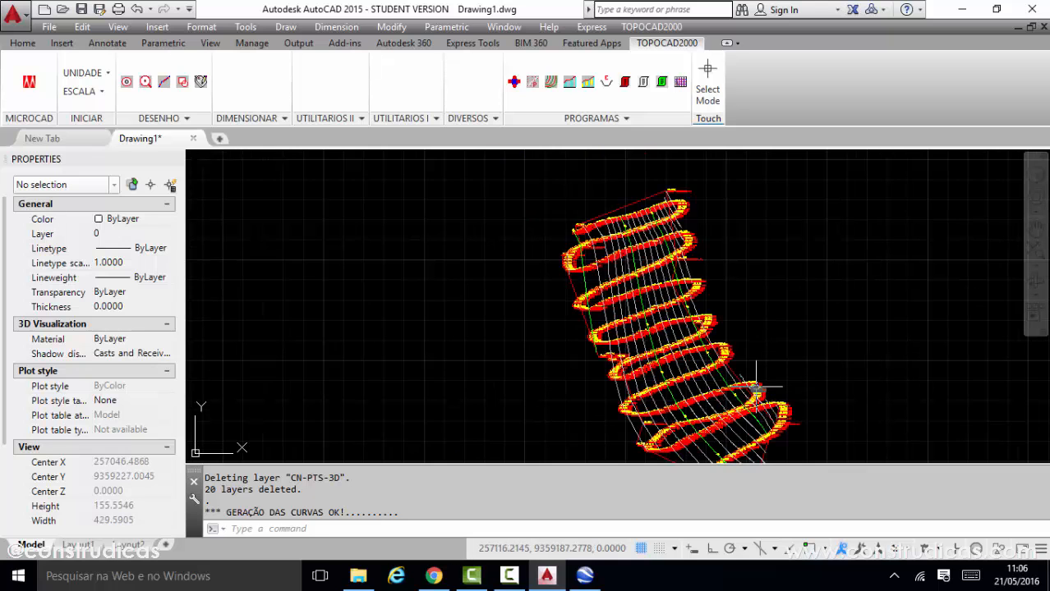
middle_click_drag(638, 318, 567, 272)
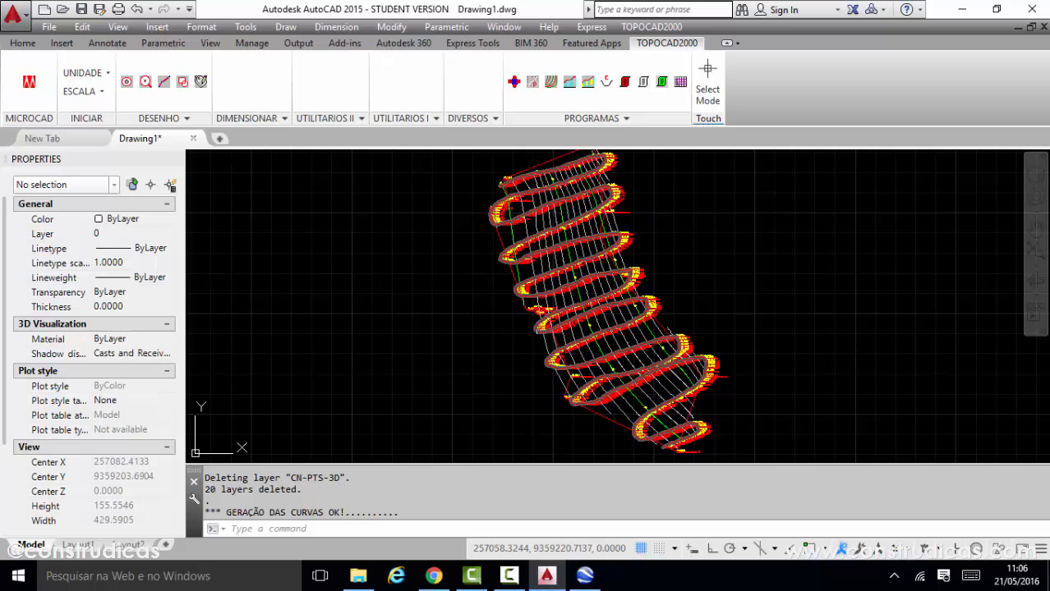
mouse_move(714, 300)
middle_mouse_down()
mouse_move(647, 294)
mouse_move(640, 304)
middle_mouse_up()
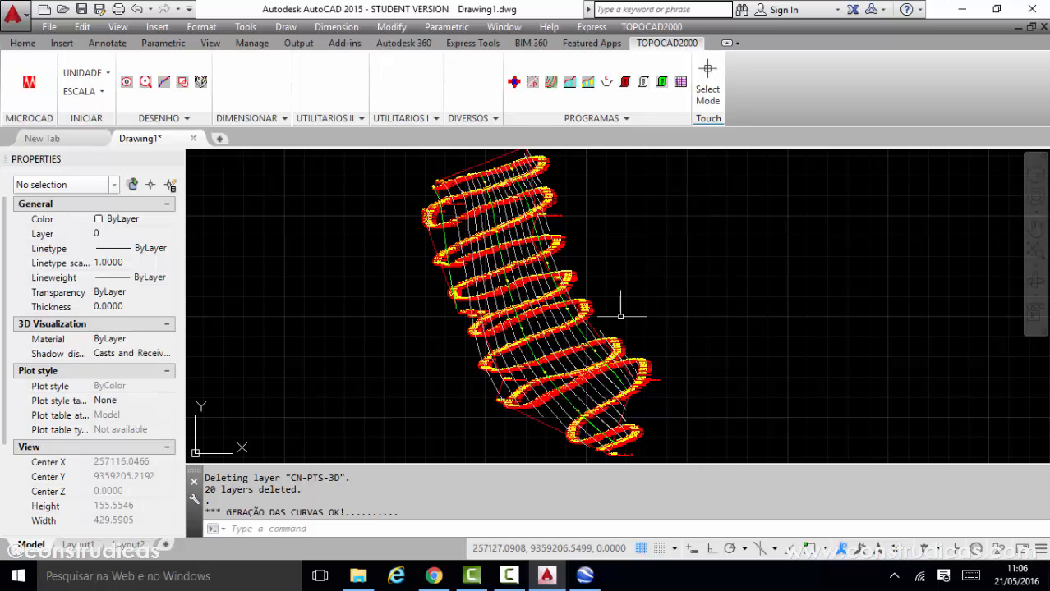
left_click(592, 328)
type("m")
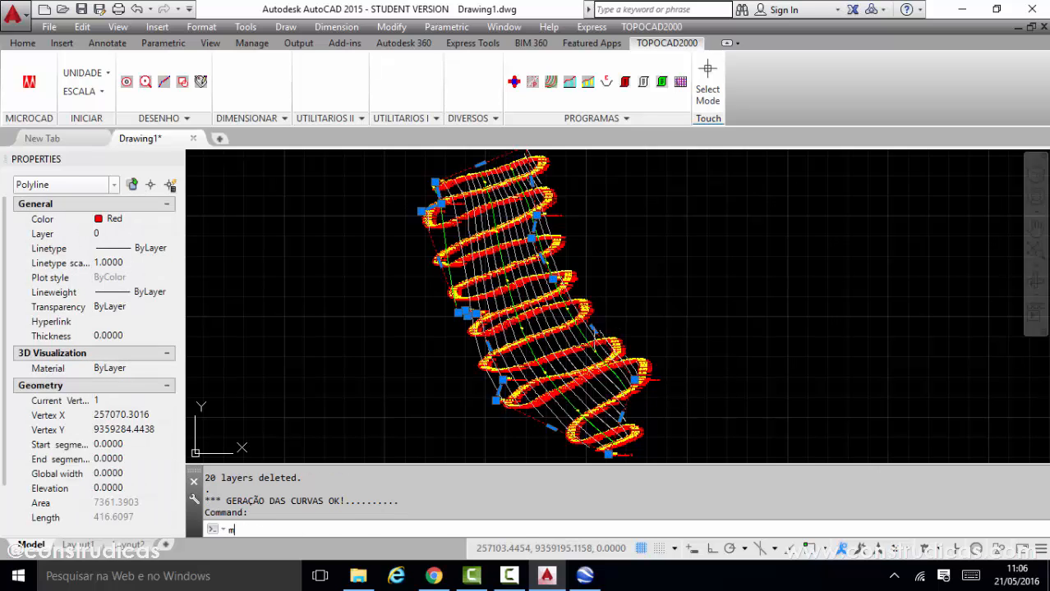
key("Return")
left_click(621, 291)
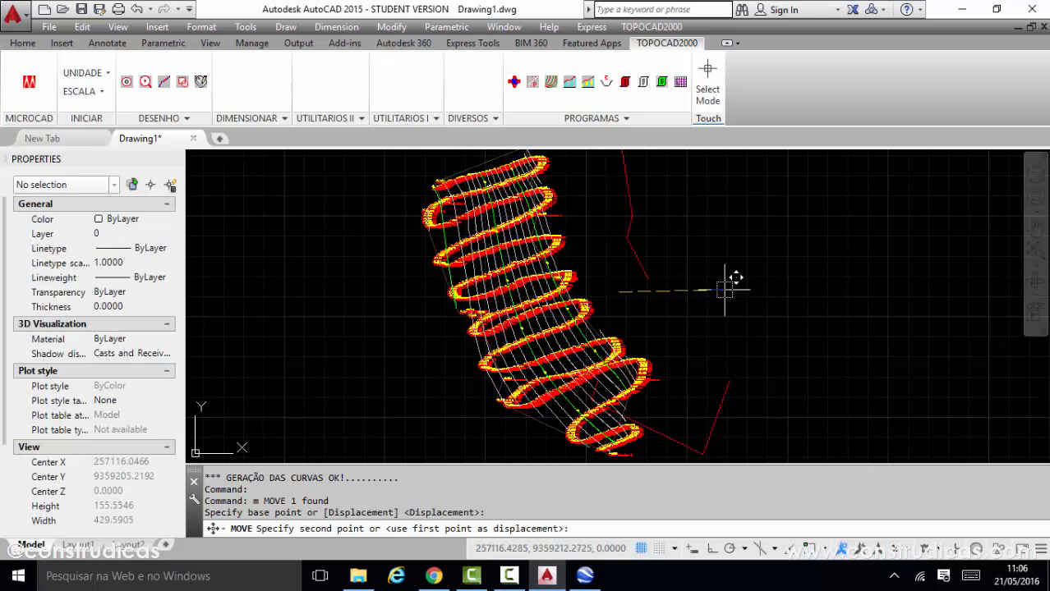
left_click(871, 286)
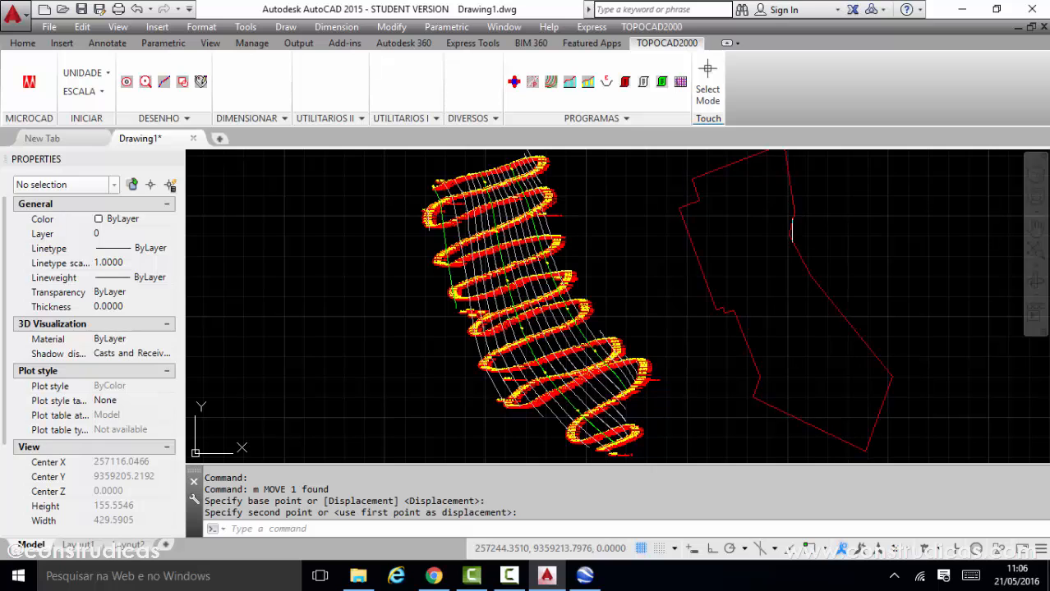
Export the displaced lot boundary with TOPOCAD2000's KML-EXPORTA using meridian zone 25-33 and open the KML in Google Earth
left_click(791, 216)
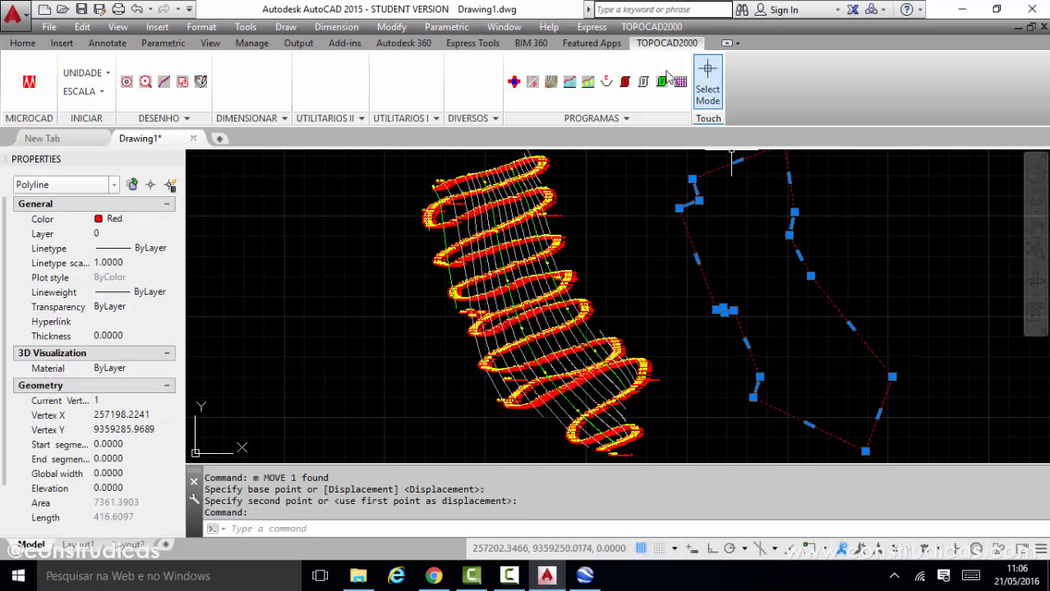
left_click(652, 26)
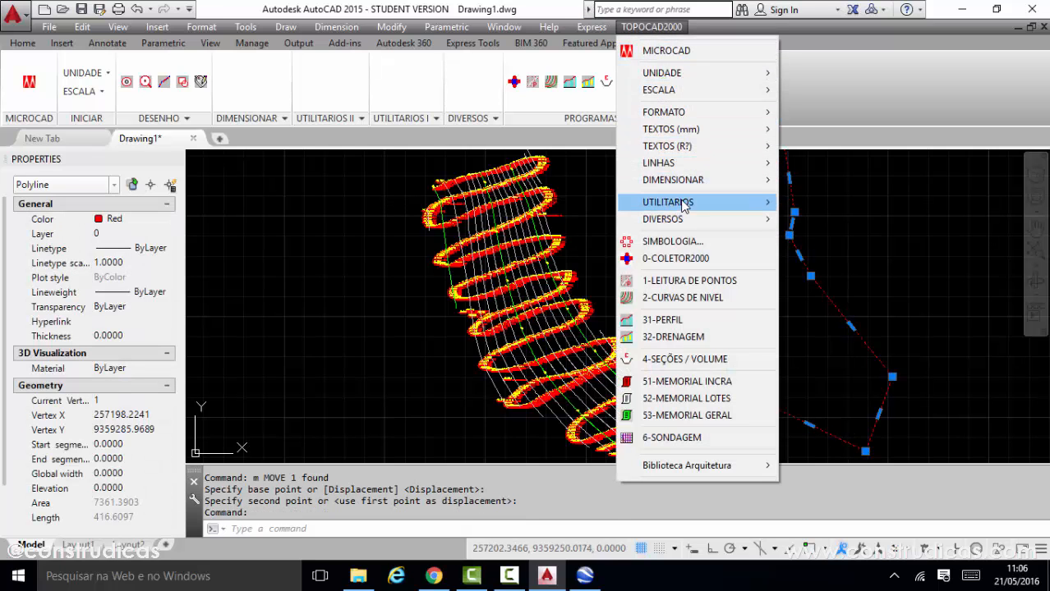
mouse_move(684, 203)
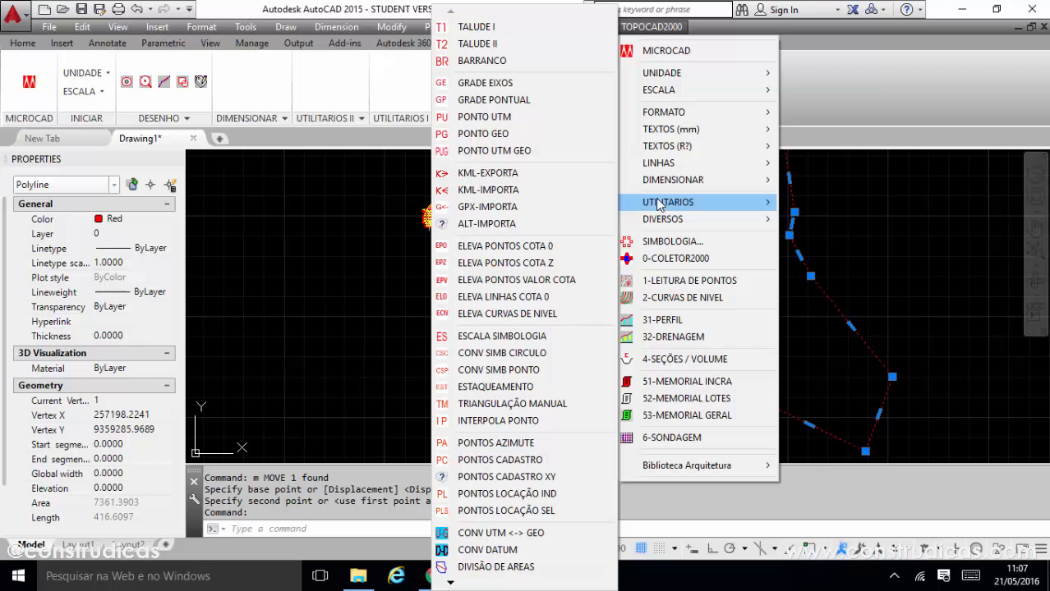
left_click(536, 172)
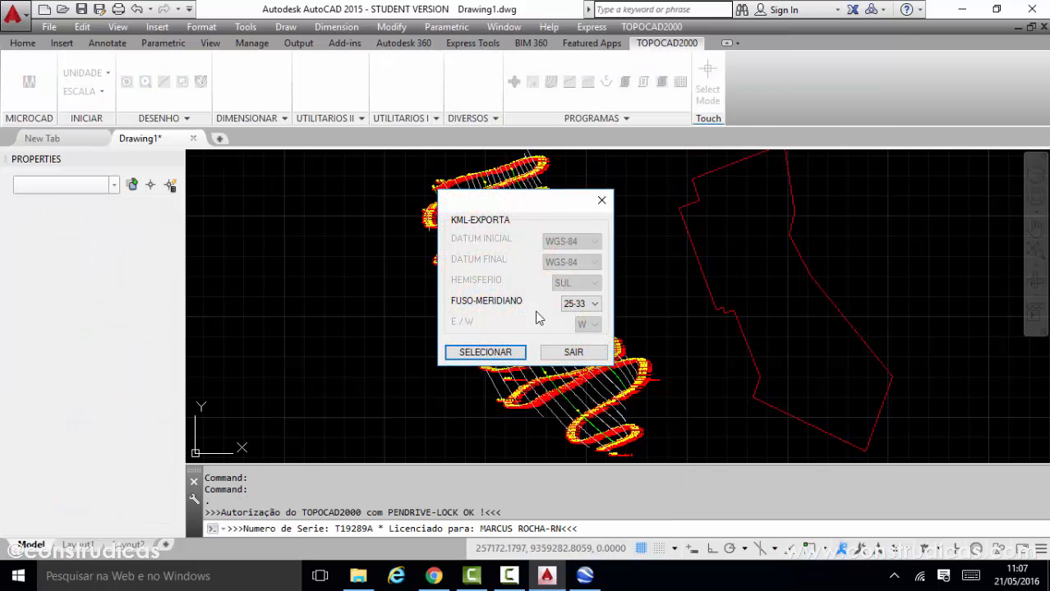
left_click(499, 352)
left_click(709, 296)
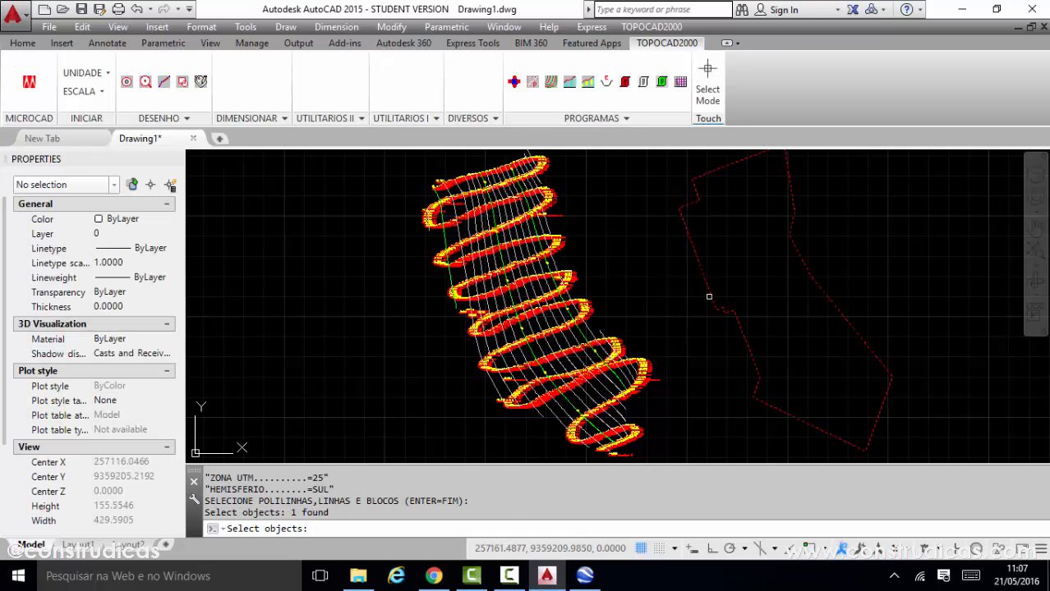
key("Return")
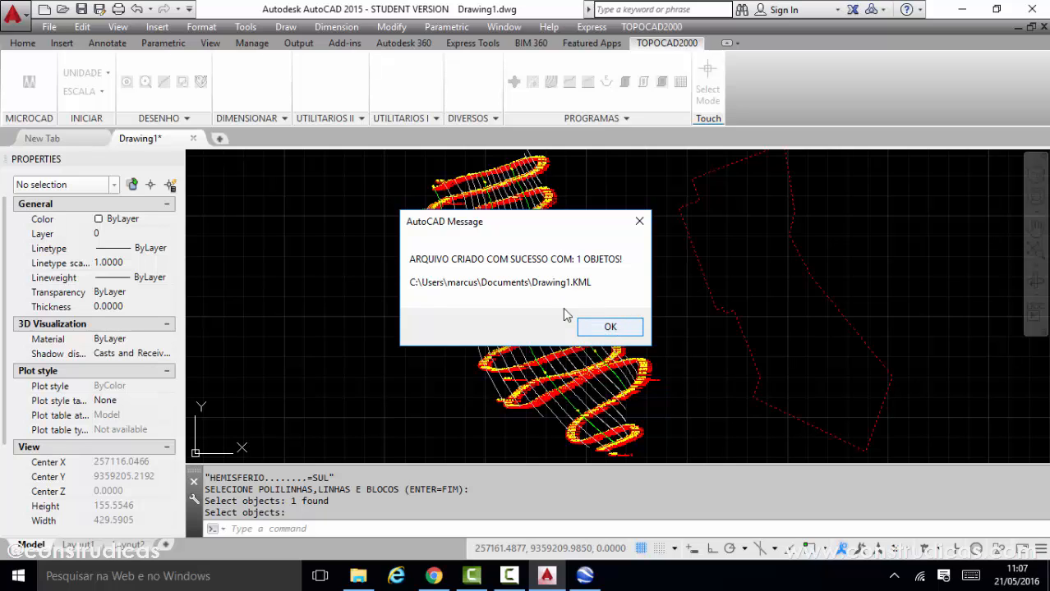
left_click(606, 327)
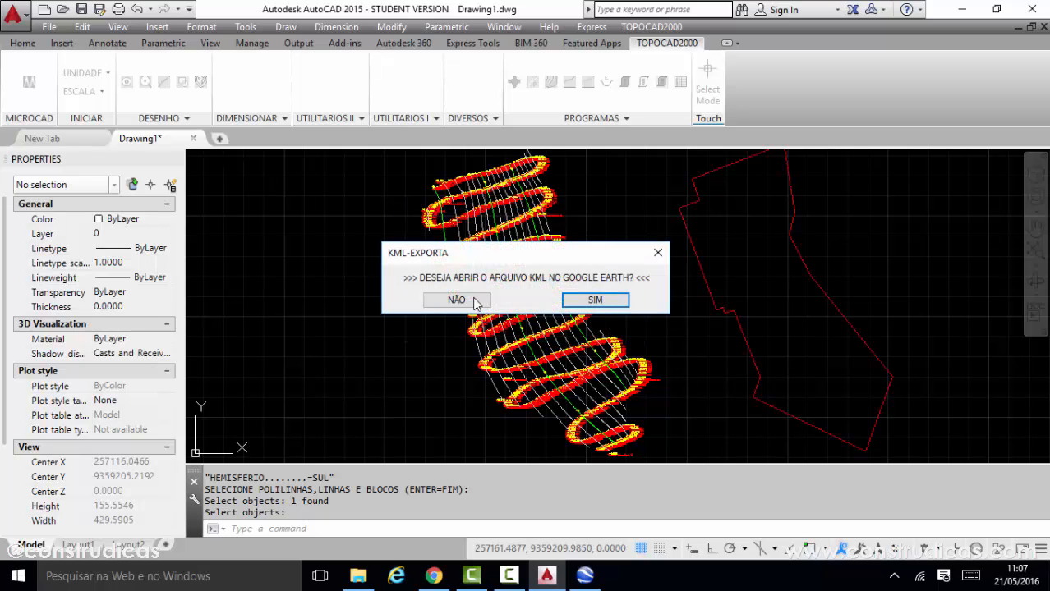
left_click(595, 300)
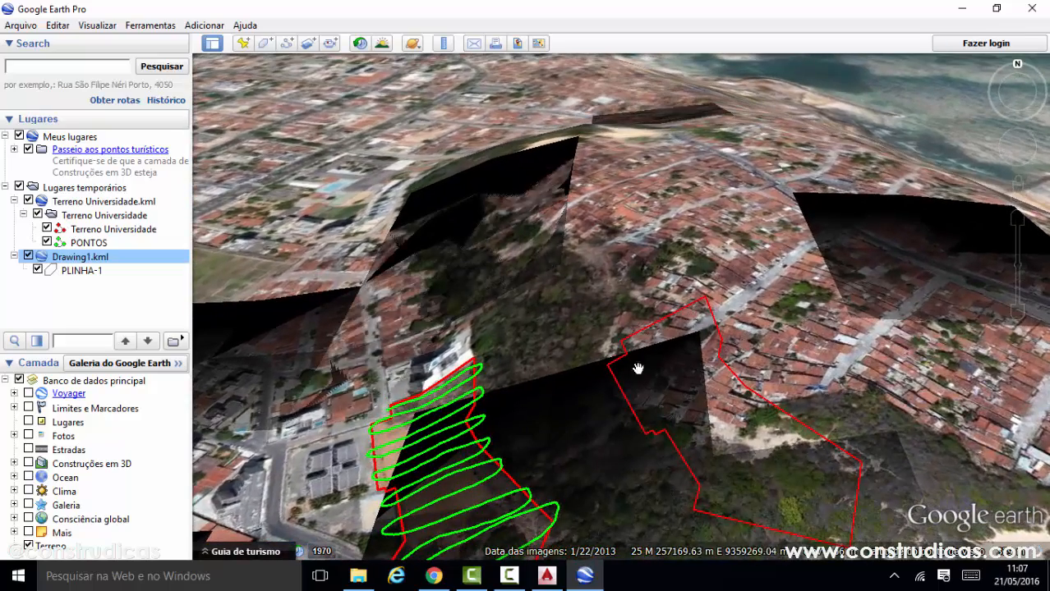
Return to AutoCAD and undo the last operations back through the lot boundary's move
left_click(963, 9)
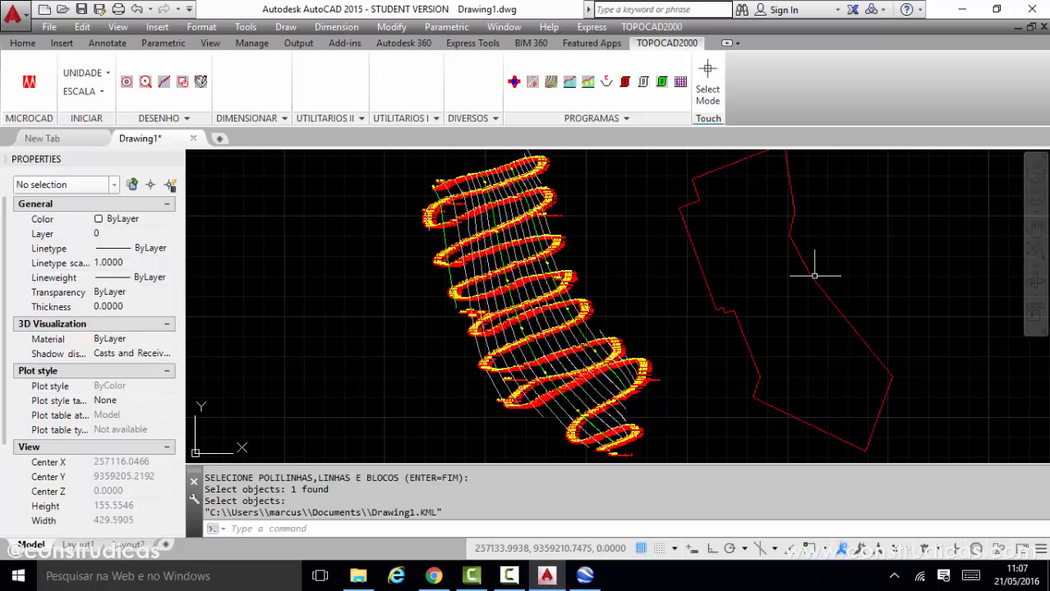
key("ctrl+z")
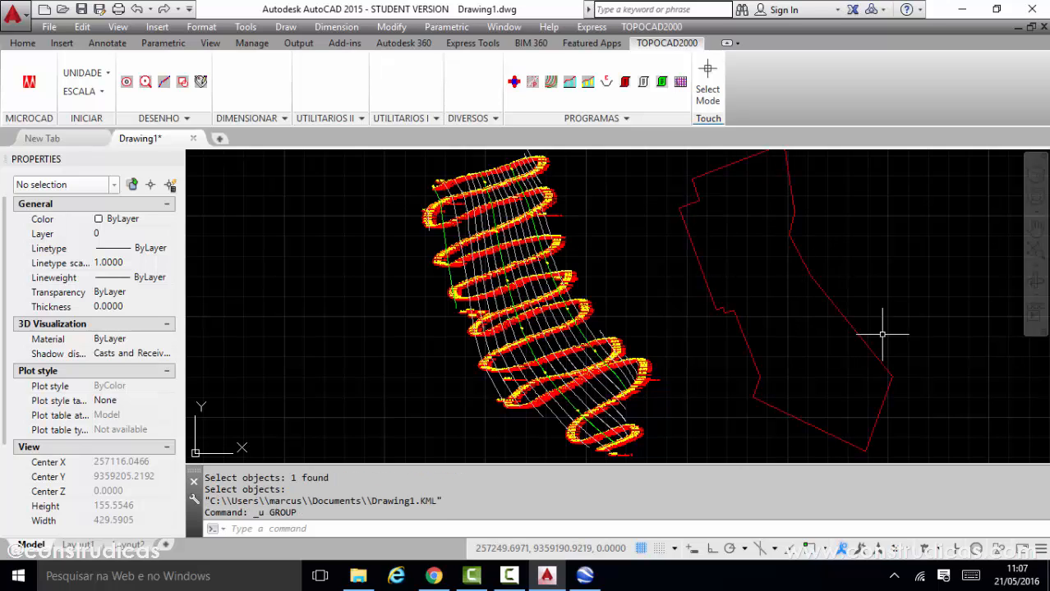
key("ctrl+z")
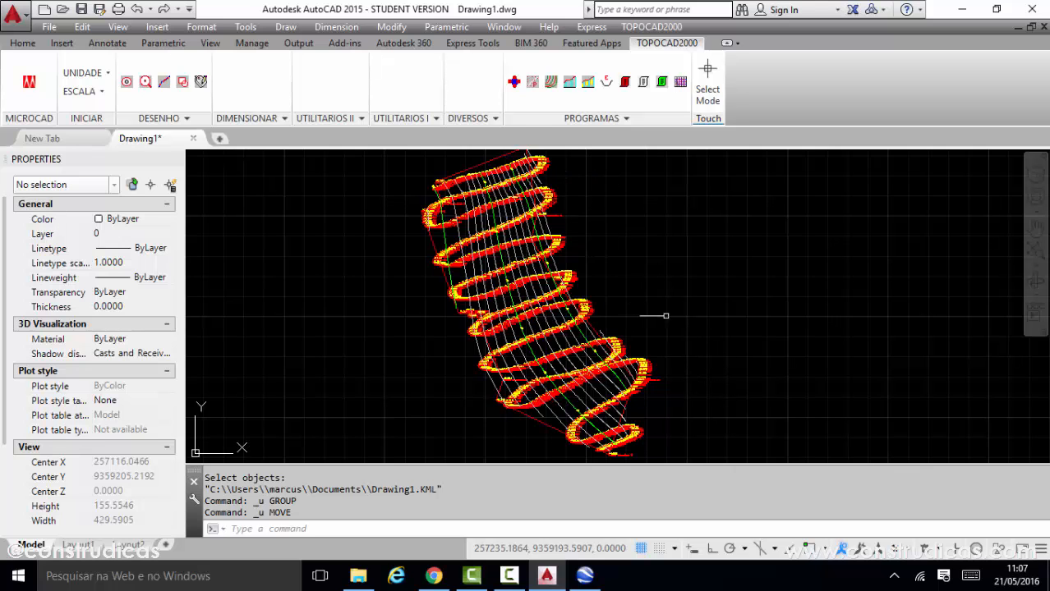
Save the drawing as "CAD Terreno Universidade" in AutoCAD 2013 format in the desktop folder Trabalho U2
mouse_move(673, 348)
middle_mouse_down()
mouse_move(579, 341)
mouse_move(624, 365)
middle_mouse_up()
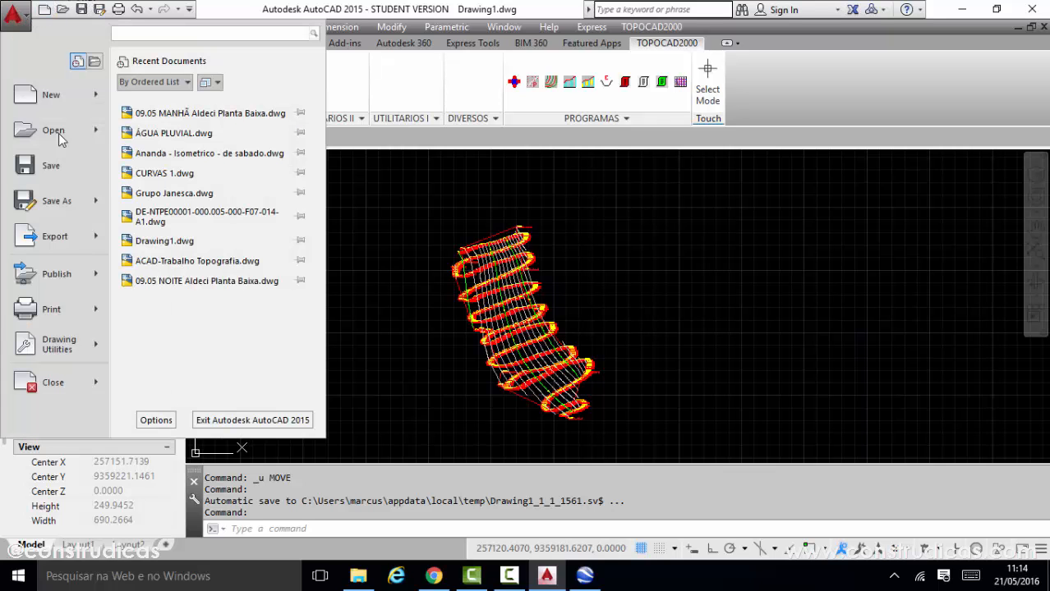
left_click(56, 199)
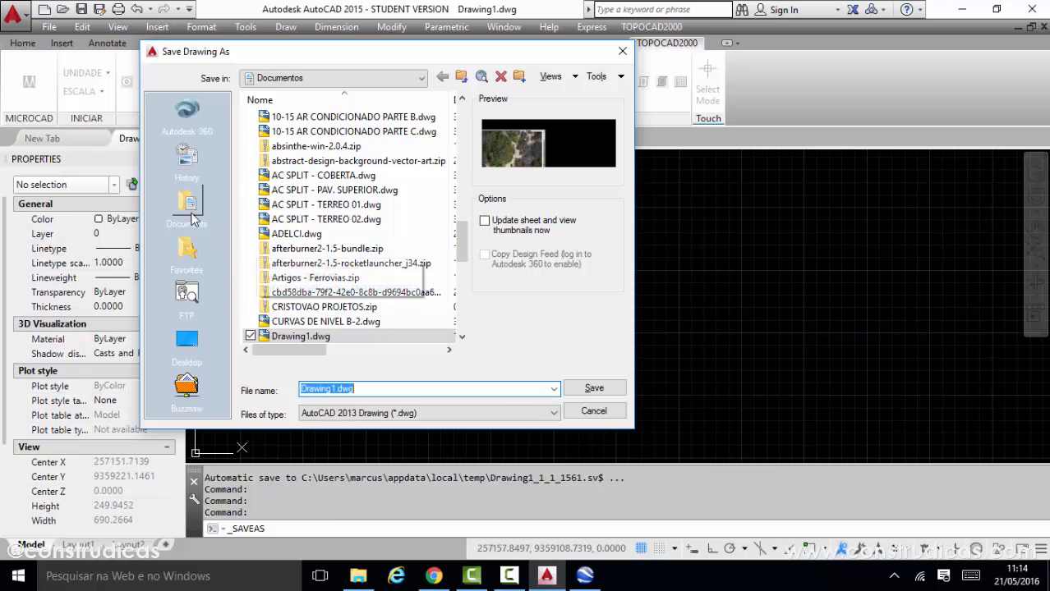
left_click(187, 339)
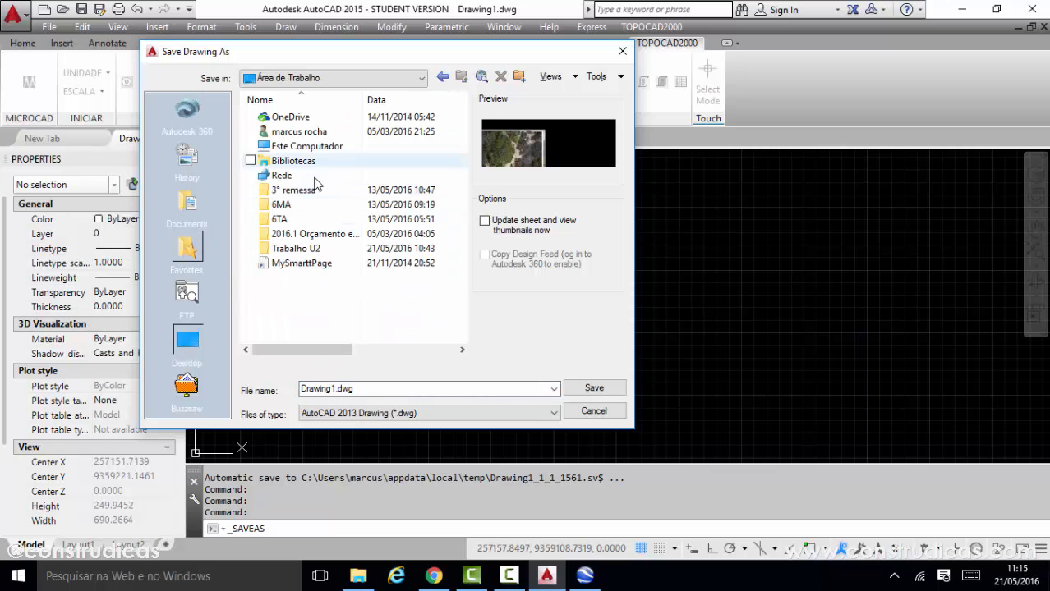
double_click(297, 247)
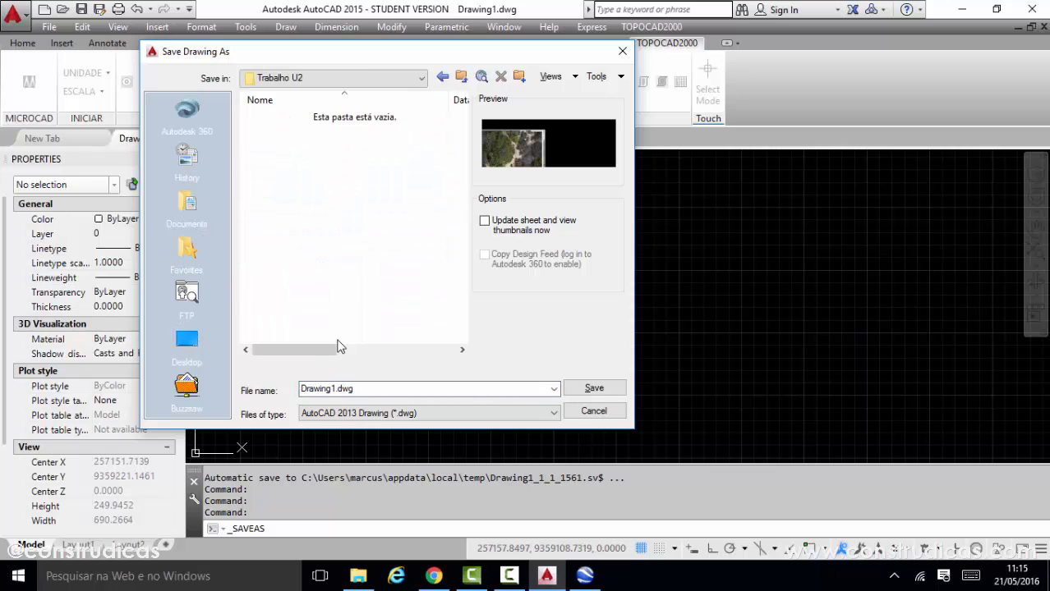
left_click(335, 388)
left_click_drag(334, 388, 270, 382)
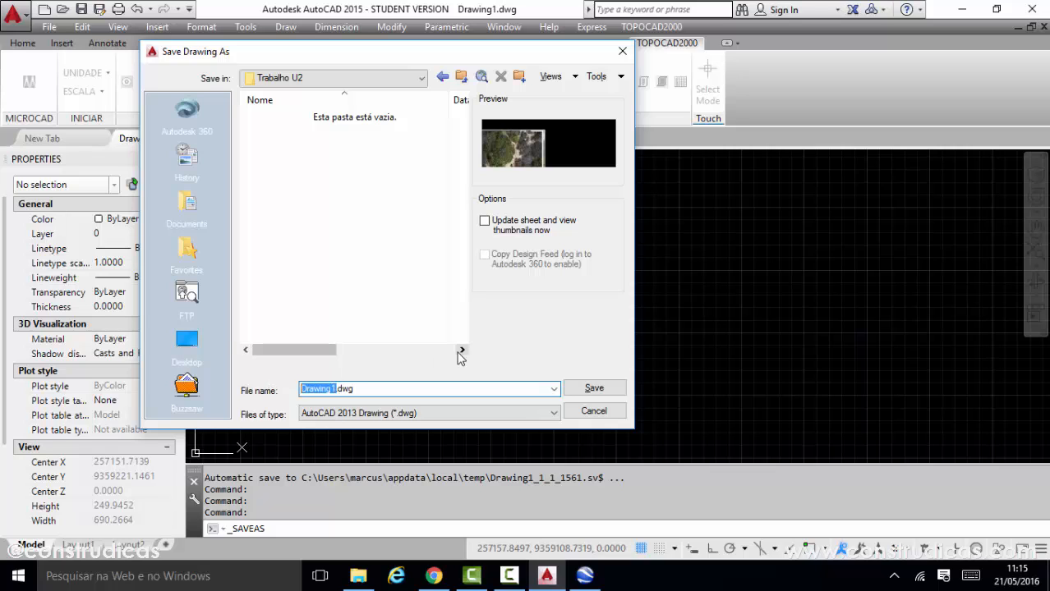
type("CAD Terreno Universidade")
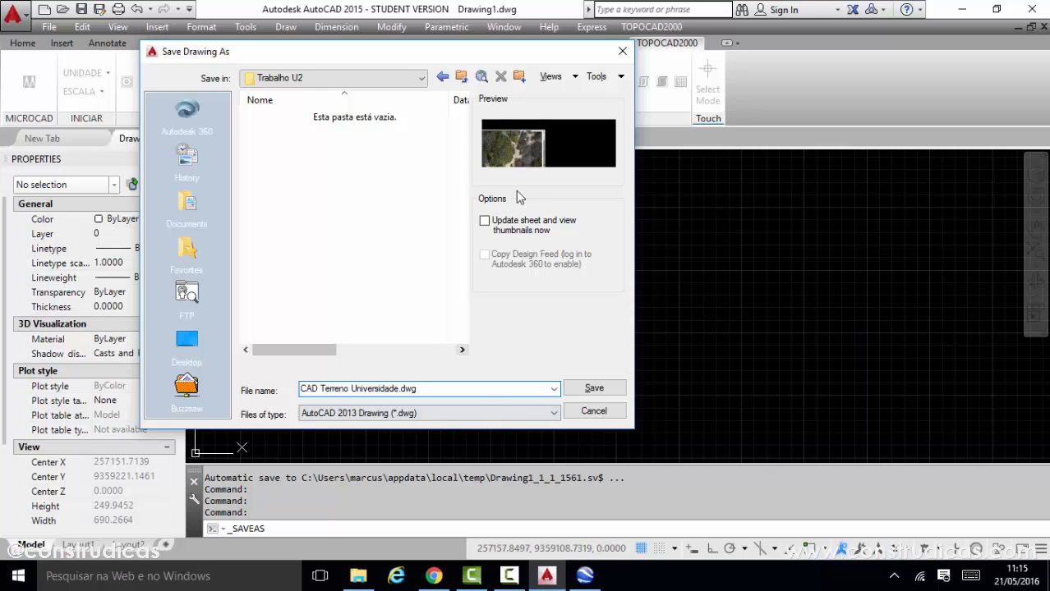
left_click(585, 391)
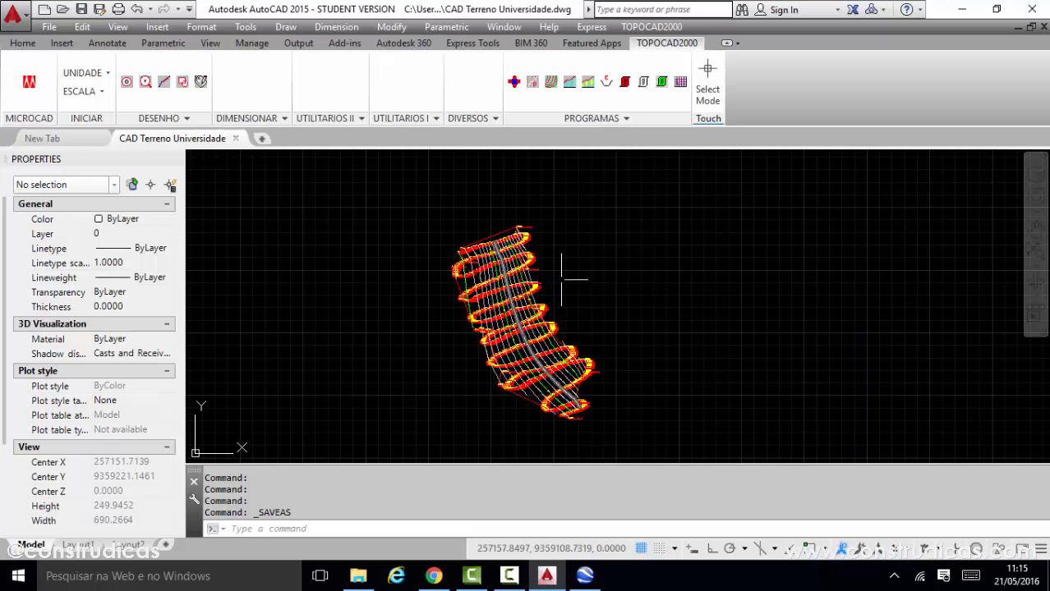
Turn off the PT-PONTO and PT-COTA layers to hide the survey points and their elevations
left_click(25, 44)
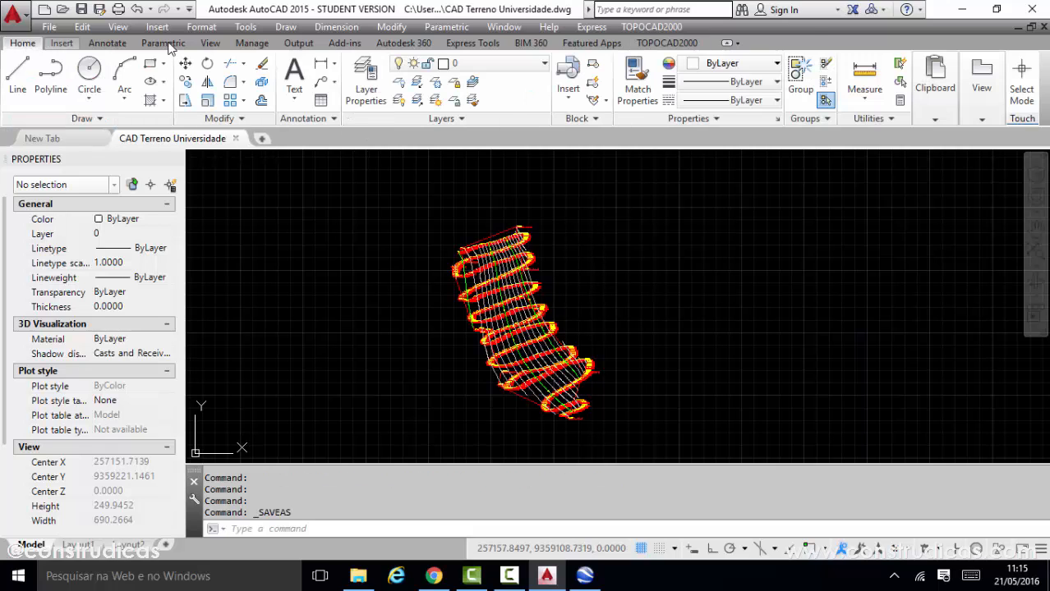
left_click(512, 68)
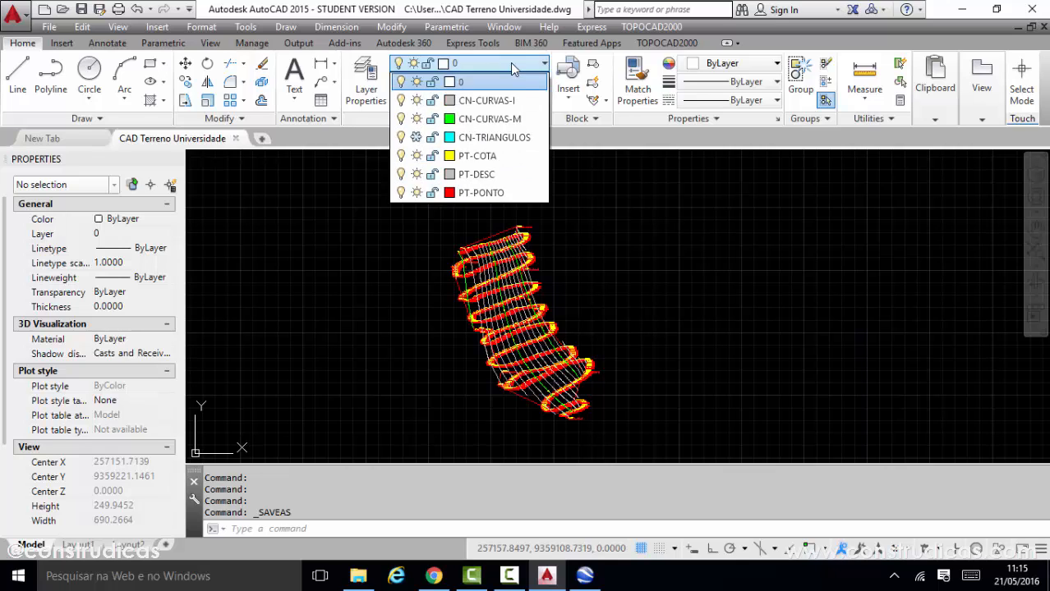
left_click(401, 194)
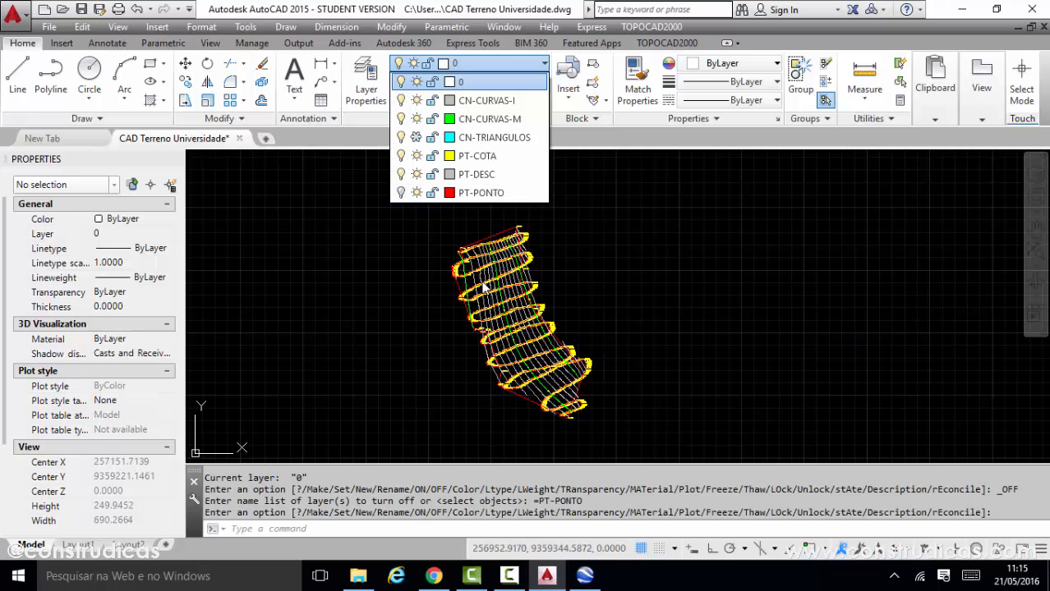
left_click(400, 156)
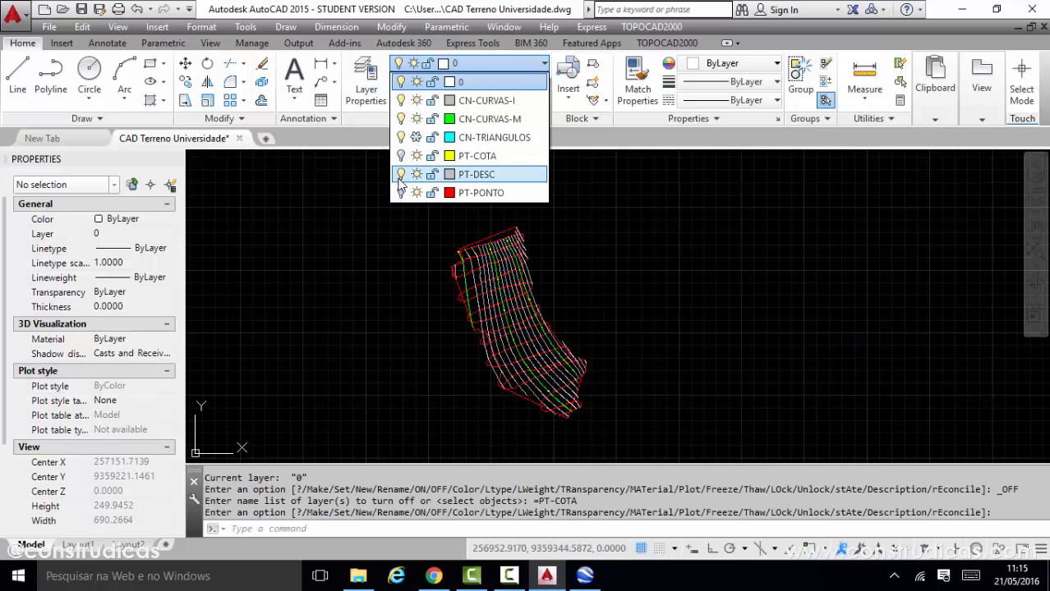
left_click(637, 230)
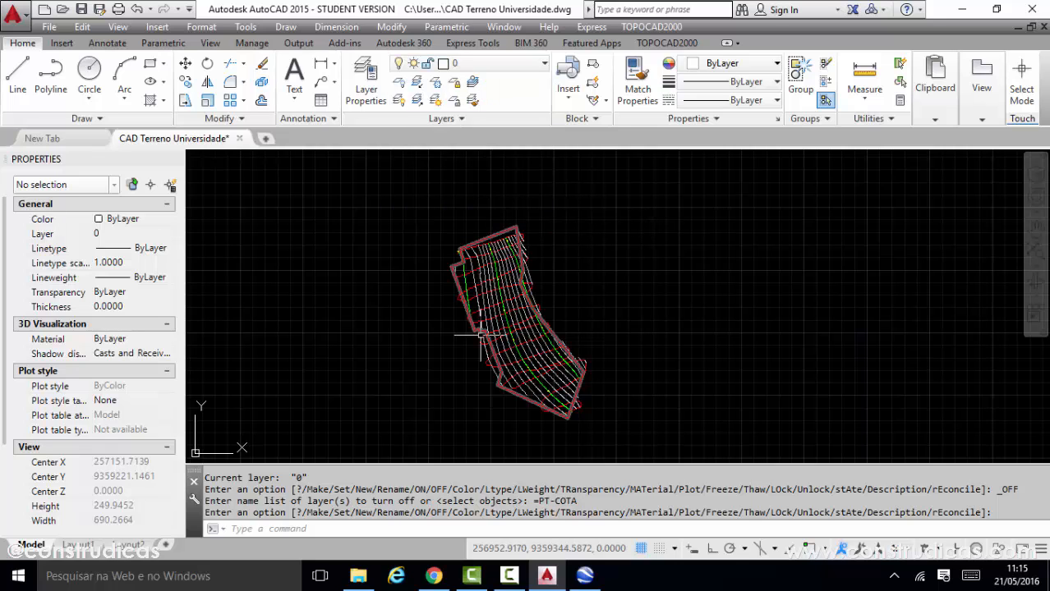
Examine the contour lines, their elevation labels and the lot boundary, especially at the terrain's northern end
scroll(608, 261, "up", 2)
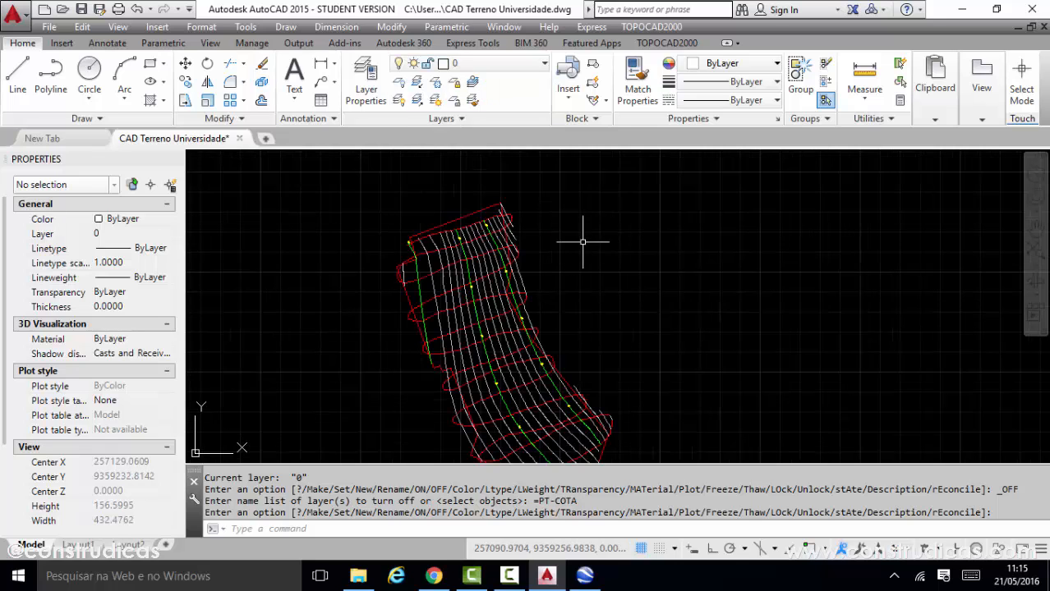
middle_click_drag(583, 232, 596, 175)
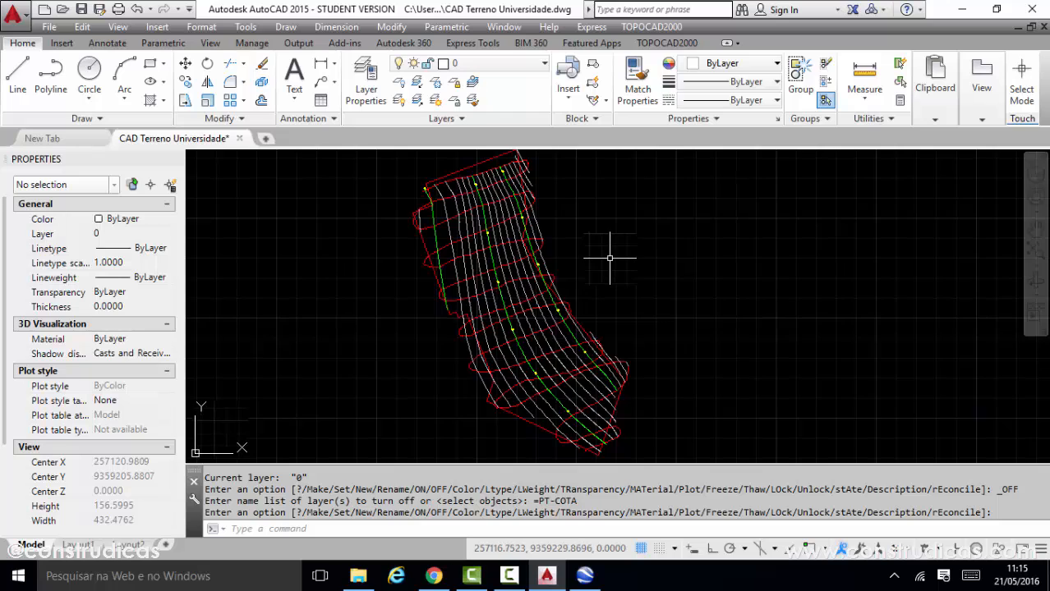
scroll(612, 247, "down", 2)
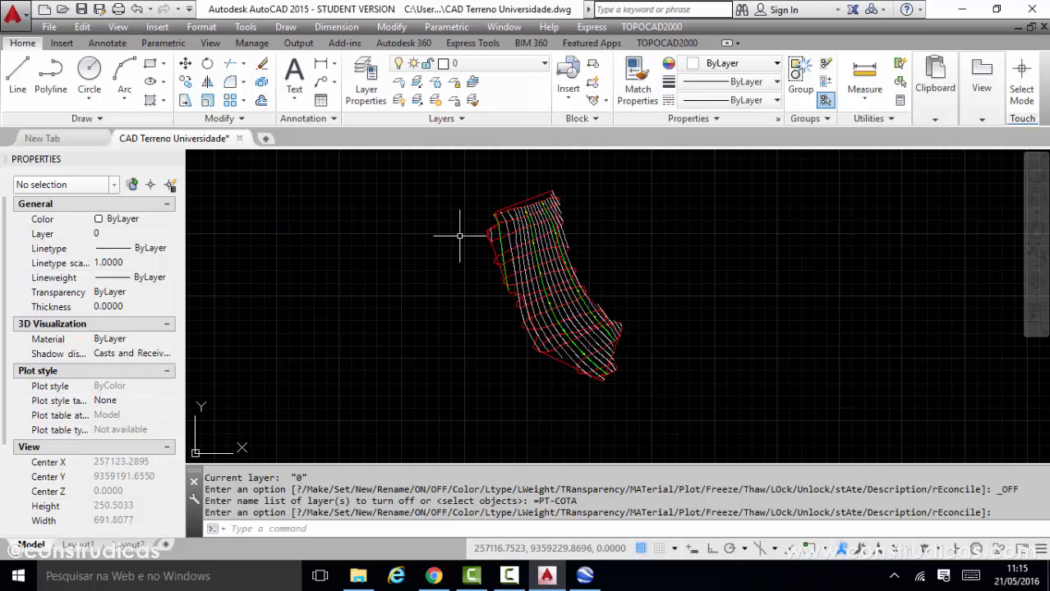
scroll(530, 230, "up", 2)
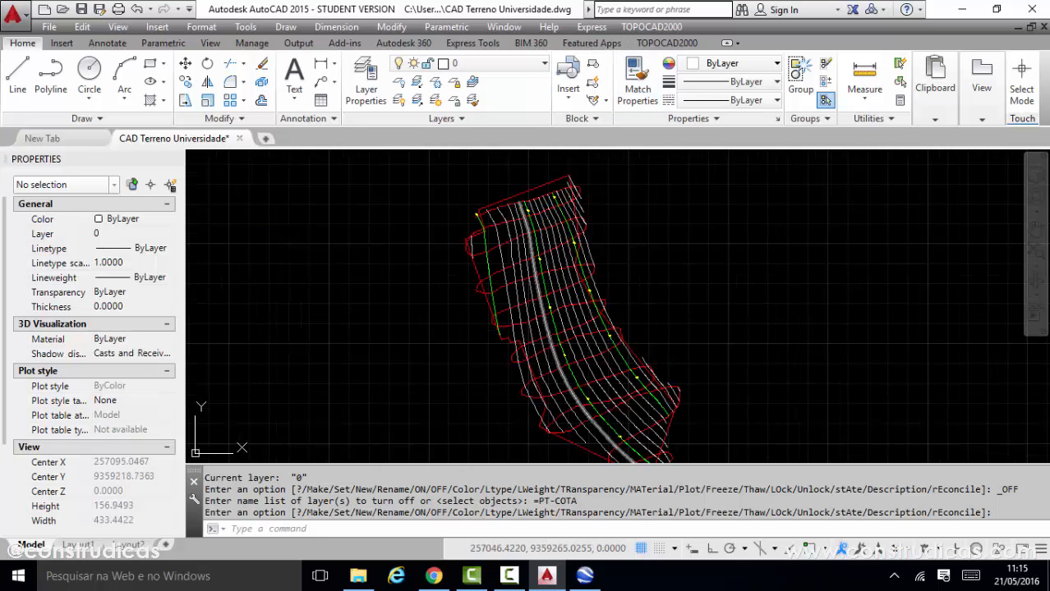
scroll(517, 210, "up", 6)
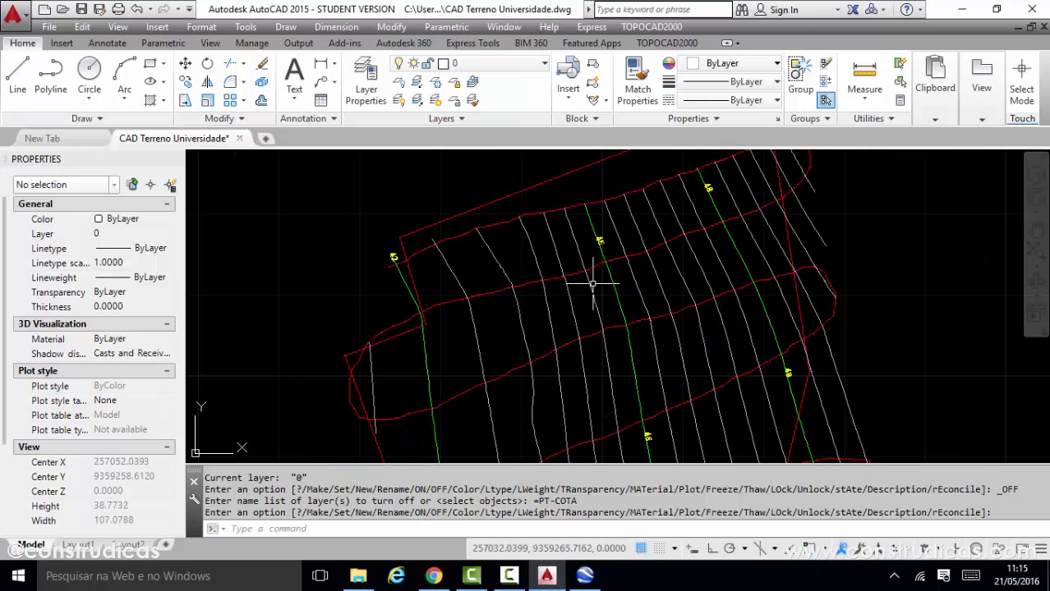
middle_click_drag(721, 319, 635, 169)
scroll(584, 299, "down", 2)
scroll(490, 222, "up", 2)
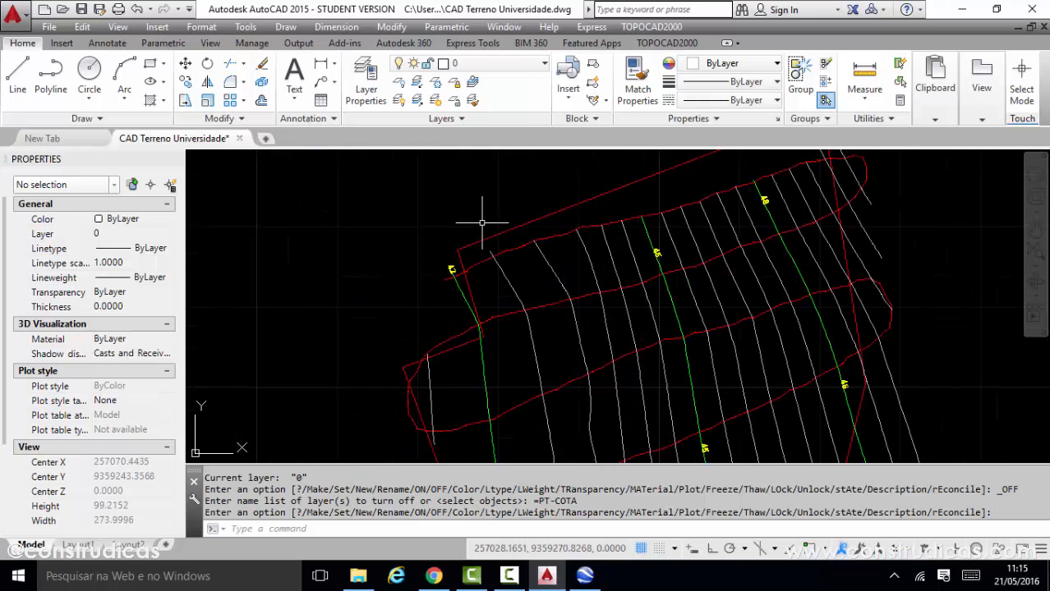
scroll(460, 246, "up", 2)
scroll(434, 277, "down", 2)
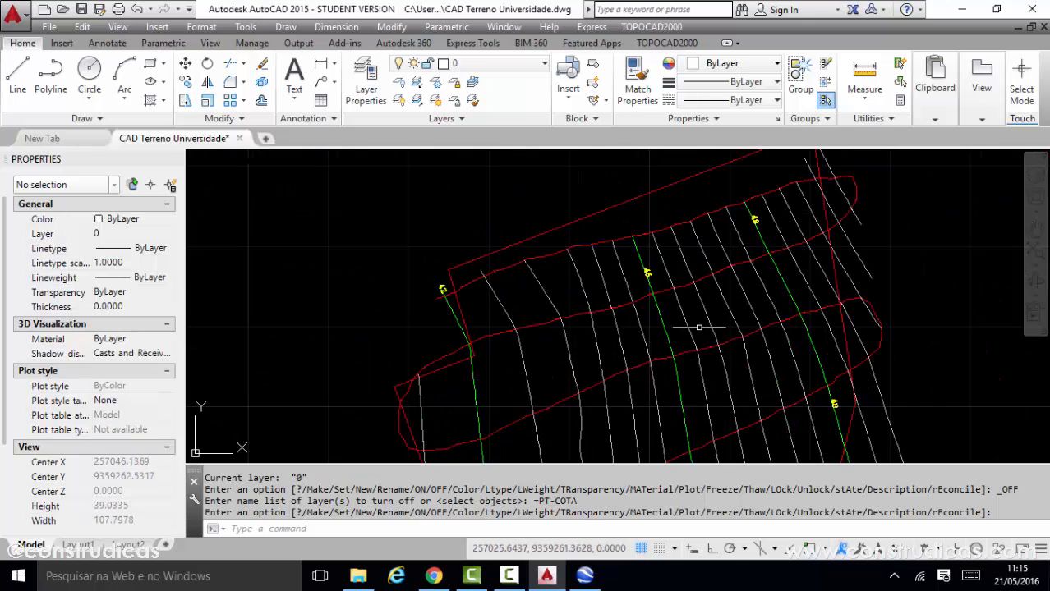
scroll(645, 276, "up", 2)
scroll(565, 258, "down", 2)
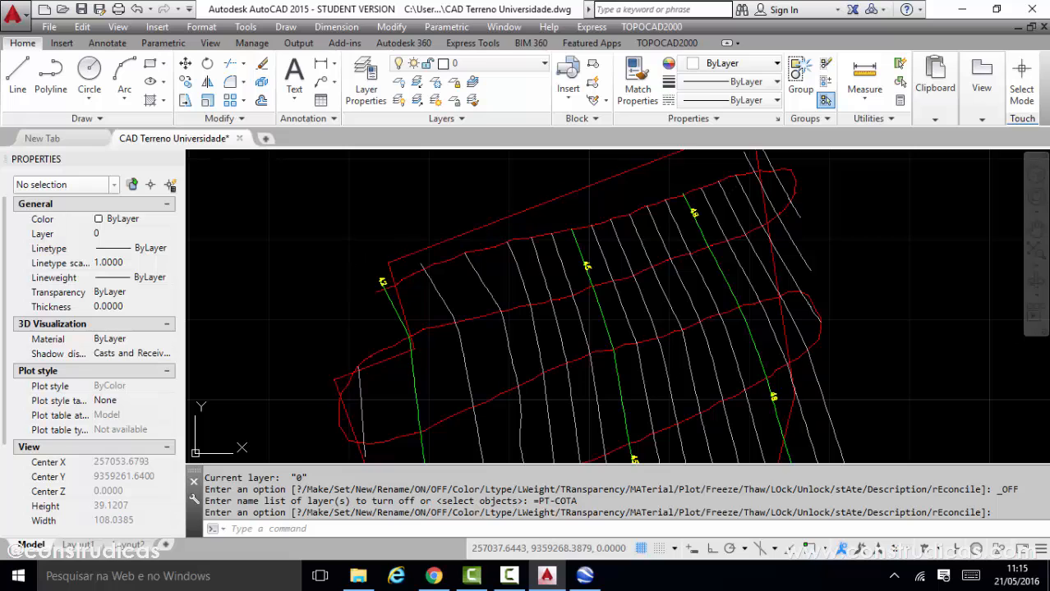
scroll(690, 214, "up", 2)
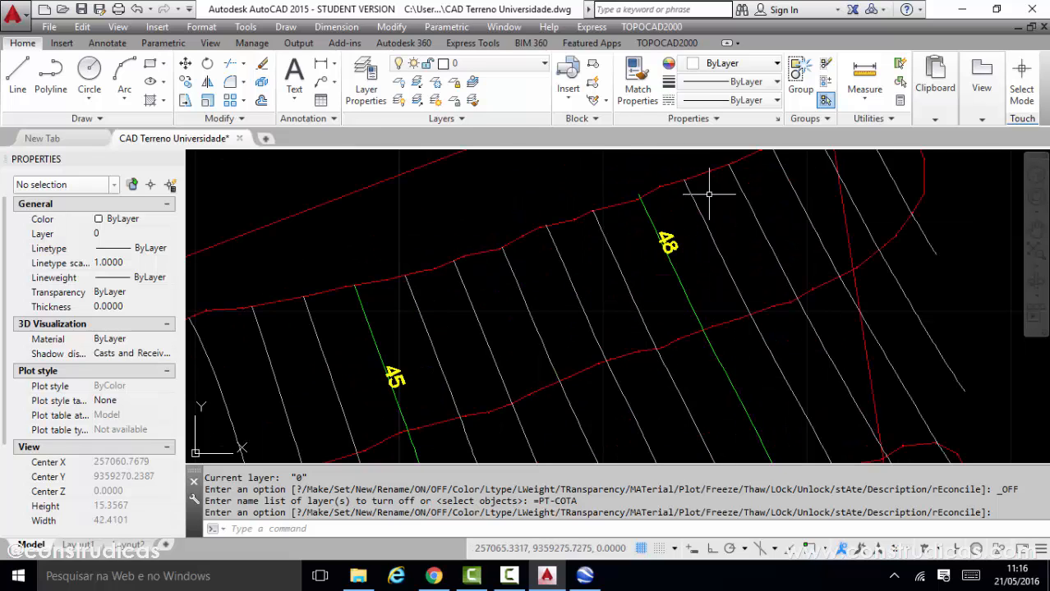
scroll(720, 189, "down", 1)
scroll(721, 189, "down", 1)
scroll(417, 277, "up", 1)
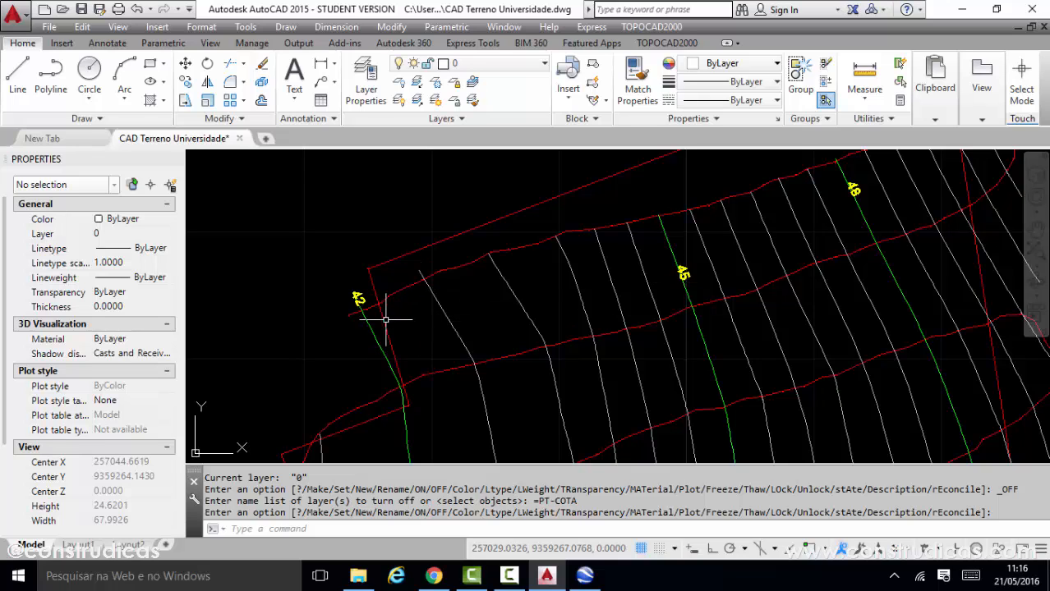
scroll(447, 294, "down", 4)
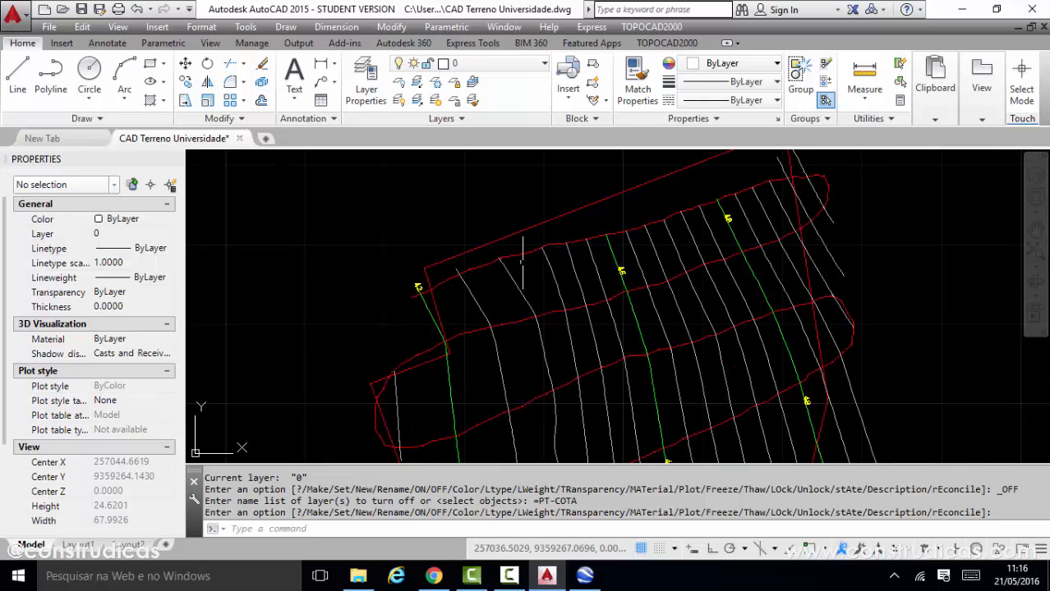
mouse_move(542, 293)
middle_mouse_down()
mouse_move(532, 221)
mouse_move(520, 273)
middle_mouse_up()
scroll(433, 266, "up", 2)
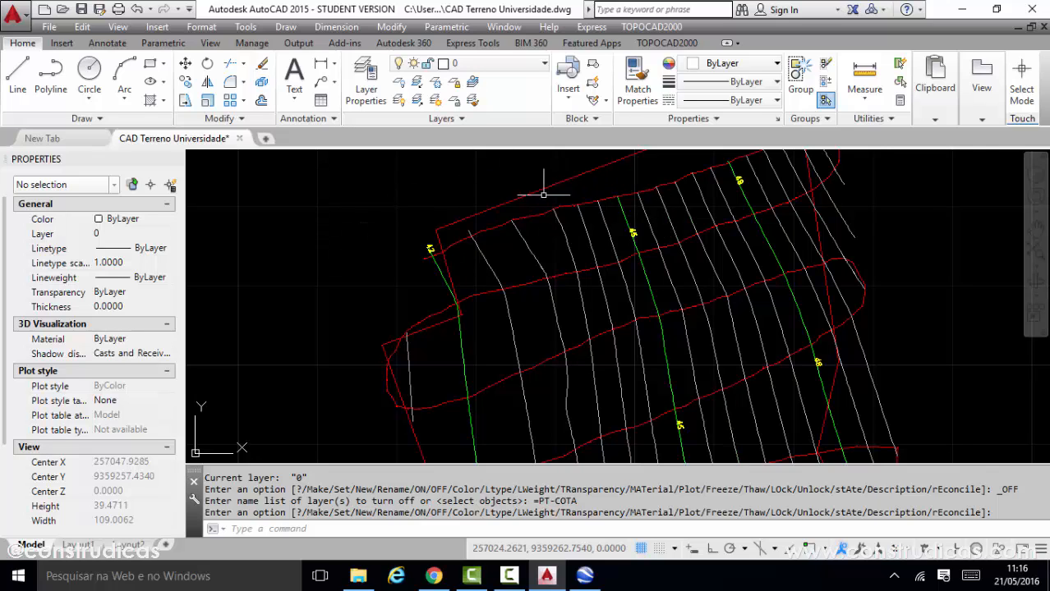
scroll(537, 197, "up", 2)
scroll(598, 255, "down", 2)
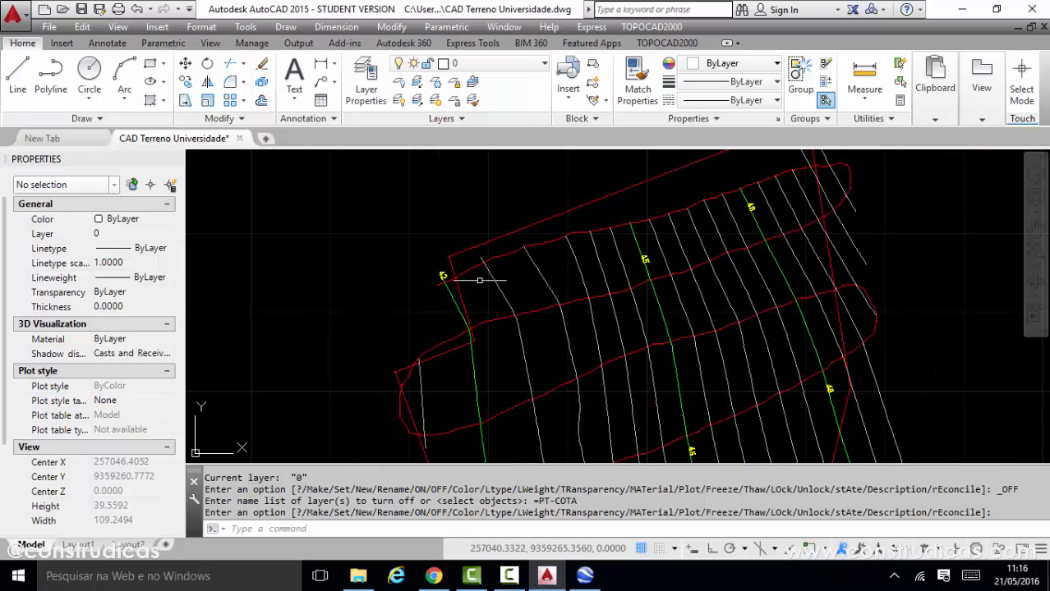
scroll(532, 213, "down", 3)
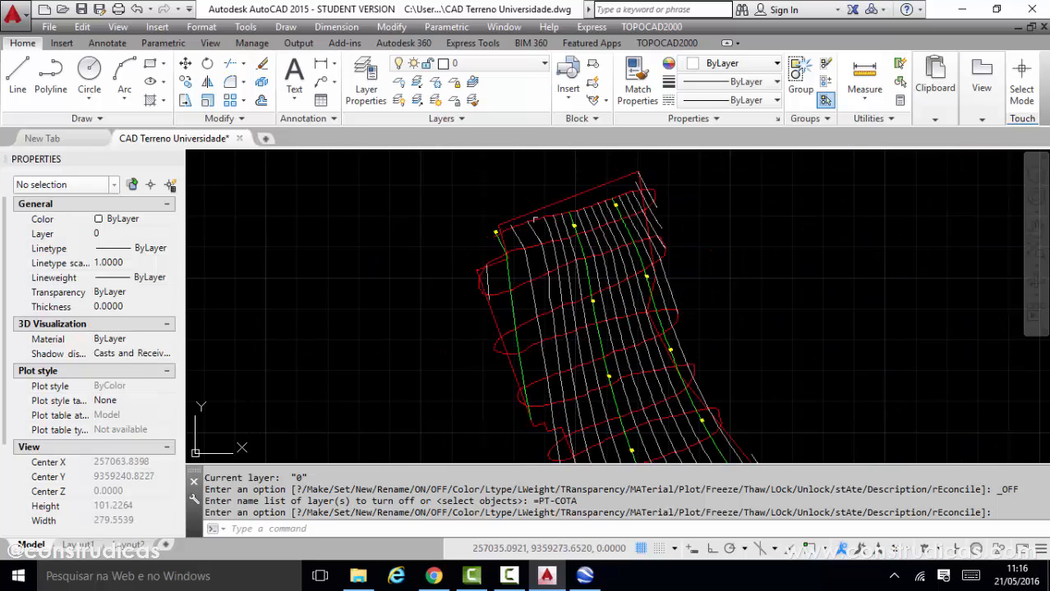
middle_click_drag(650, 286, 624, 251)
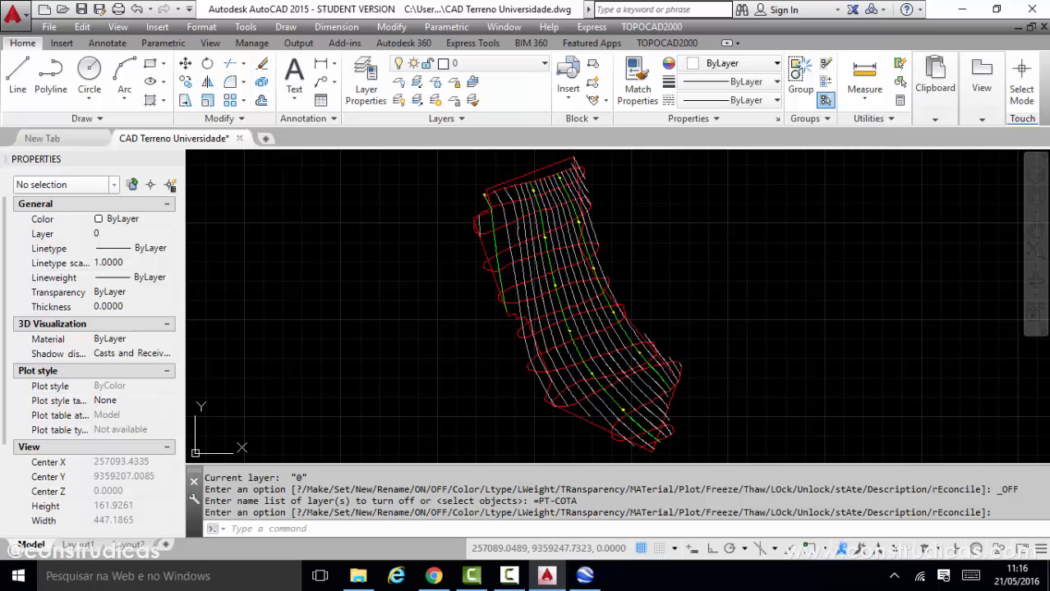
Draw a slanted straight line across the contours at the terrain's northern end, extending beyond both sides of the lot
scroll(534, 169, "up", 2)
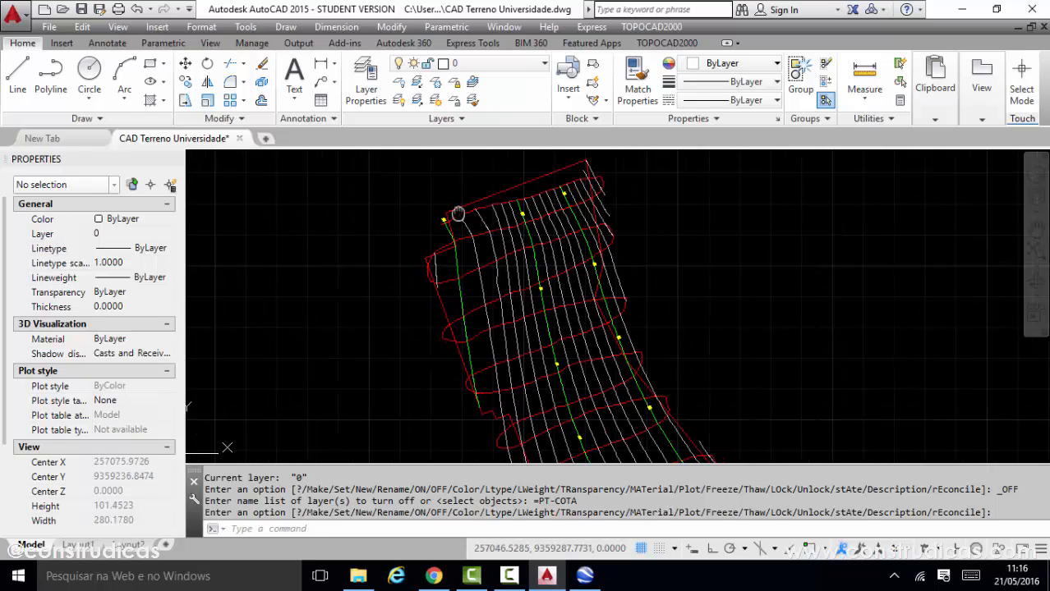
left_click(18, 73)
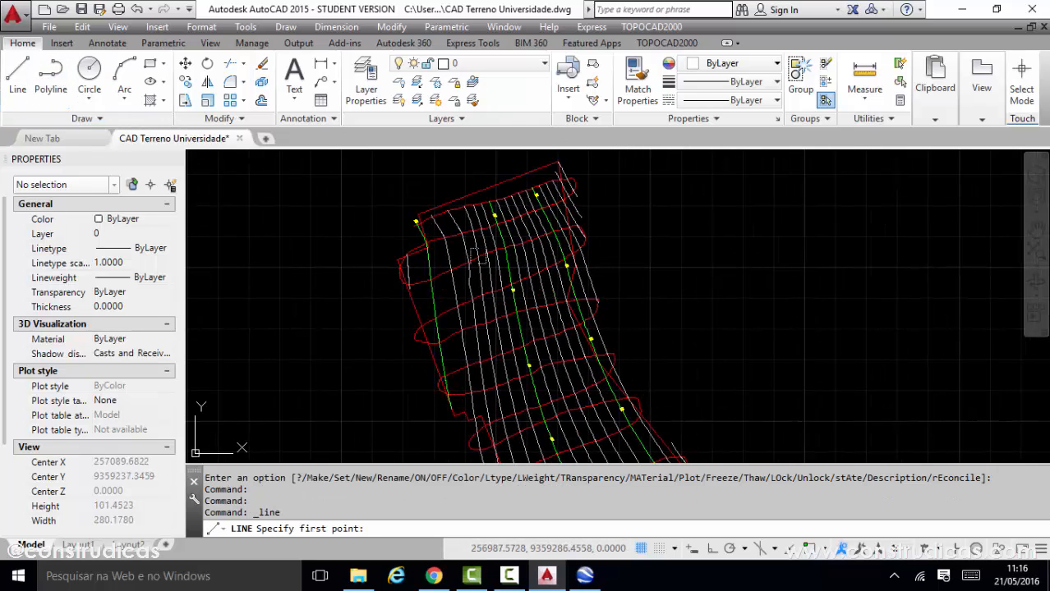
left_click(371, 259)
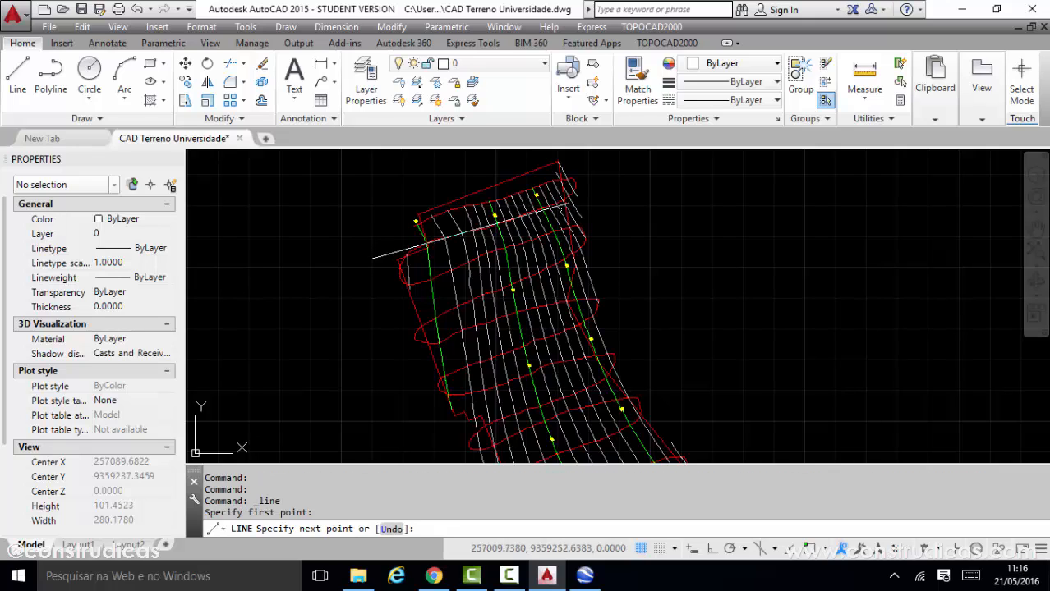
left_click(594, 168)
right_click(665, 220)
left_click(692, 227)
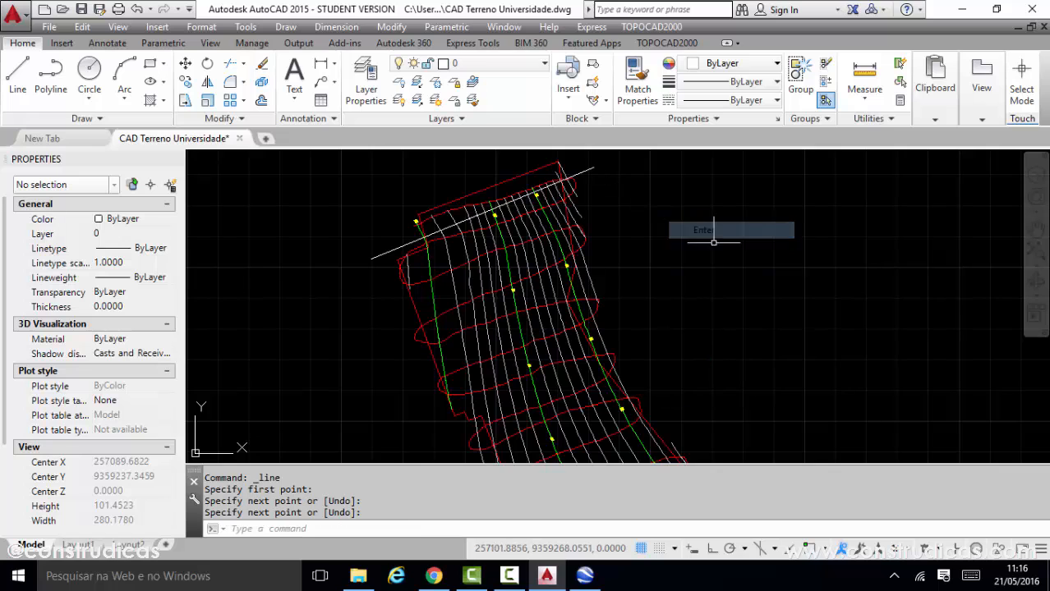
Offset the slanted line at the terrain's northern end by 15 units toward the south
scroll(702, 396, "down", 2)
mouse_move(633, 286)
middle_mouse_down()
mouse_move(626, 236)
mouse_move(599, 210)
middle_mouse_up()
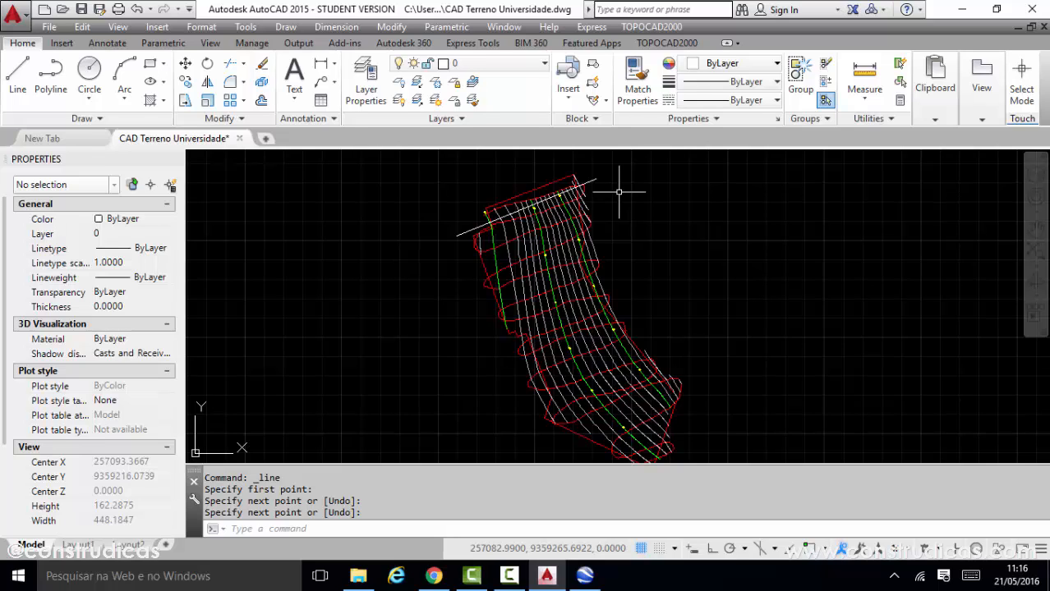
type("o")
key("Return")
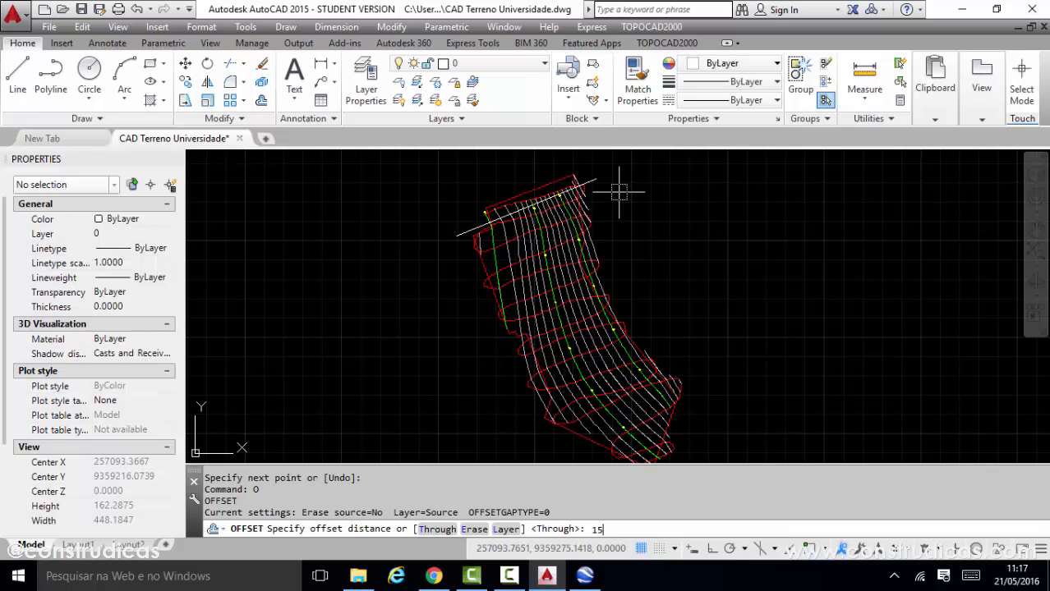
key("Return")
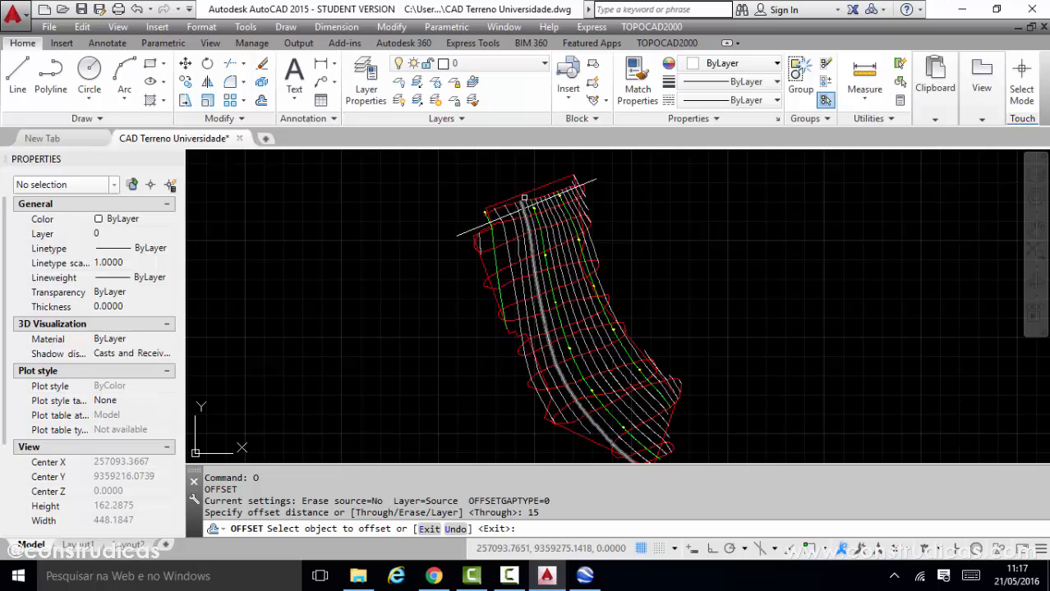
left_click(488, 224)
left_click(483, 217)
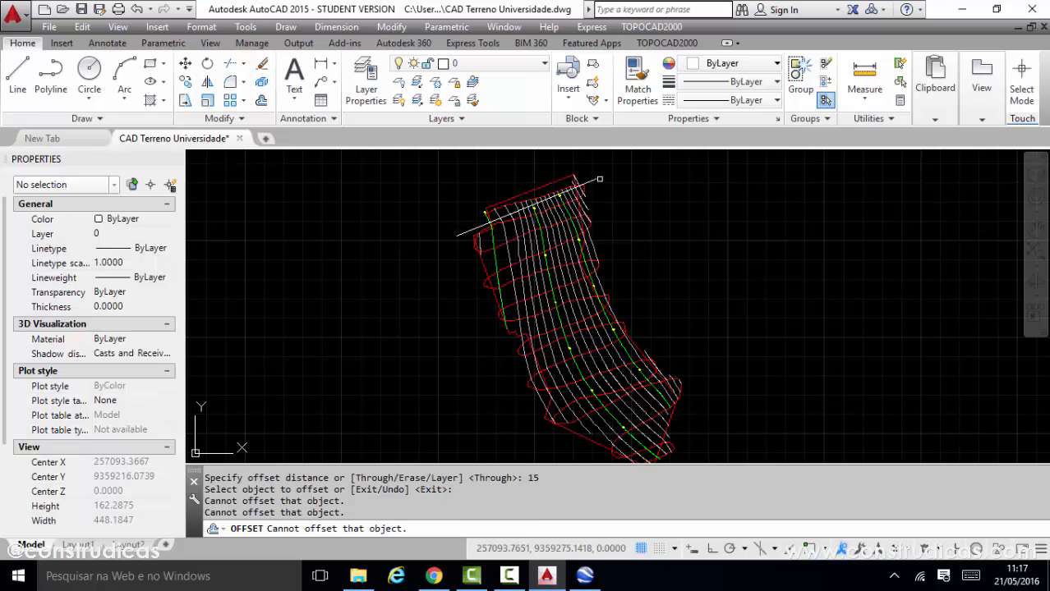
left_click(596, 178)
left_click(649, 234)
Repeat the 15-unit offset southward from each newest line, adding eight more parallel lines down to the terrain's southern end
left_click(605, 208)
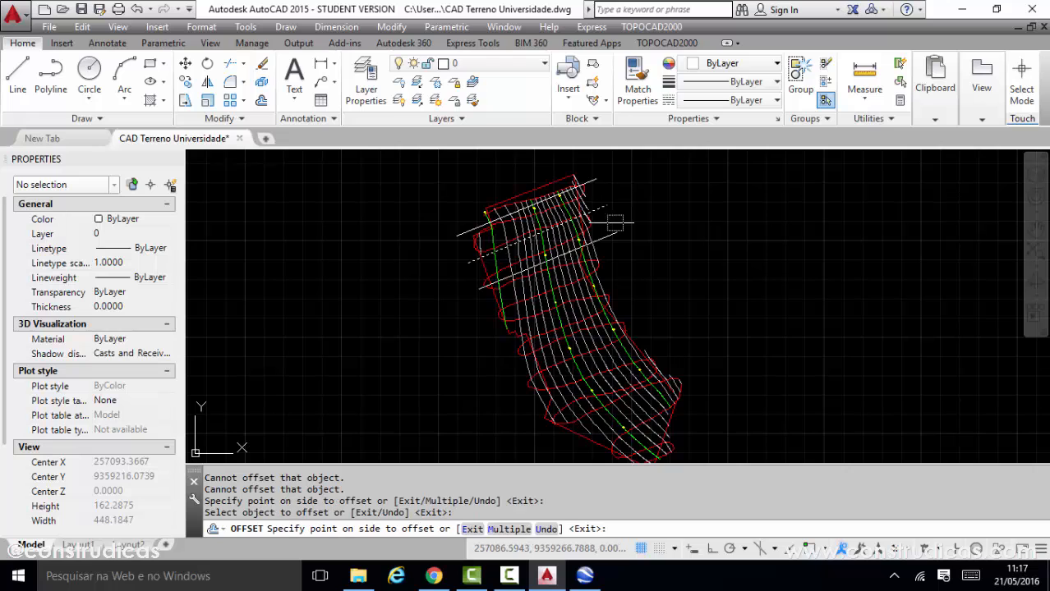
left_click(612, 226)
left_click(618, 236)
left_click(640, 260)
left_click(624, 261)
left_click(656, 279)
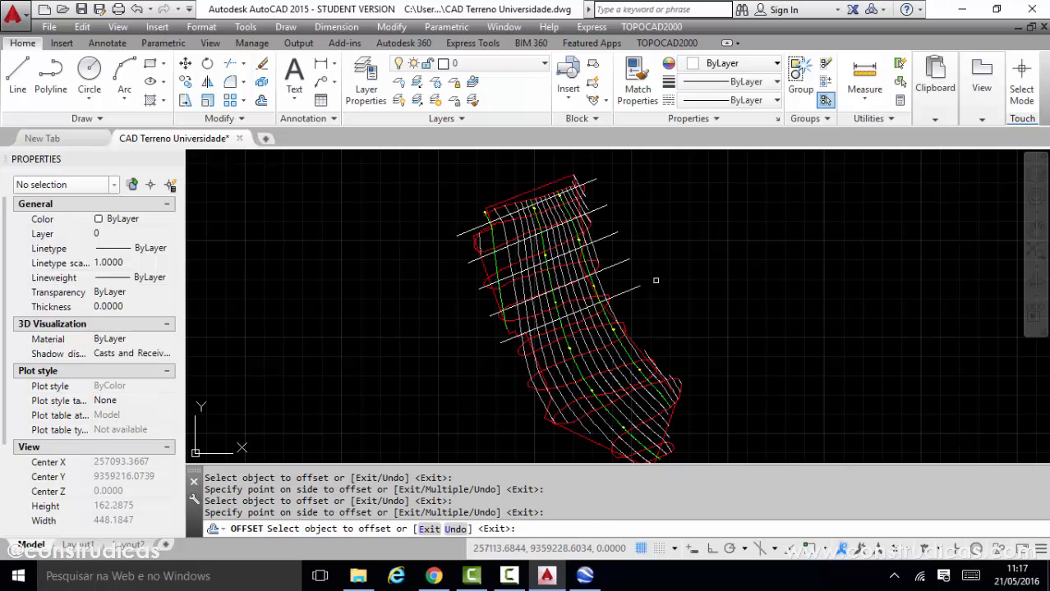
left_click(635, 288)
left_click(670, 318)
left_click(646, 315)
left_click(701, 337)
left_click(656, 339)
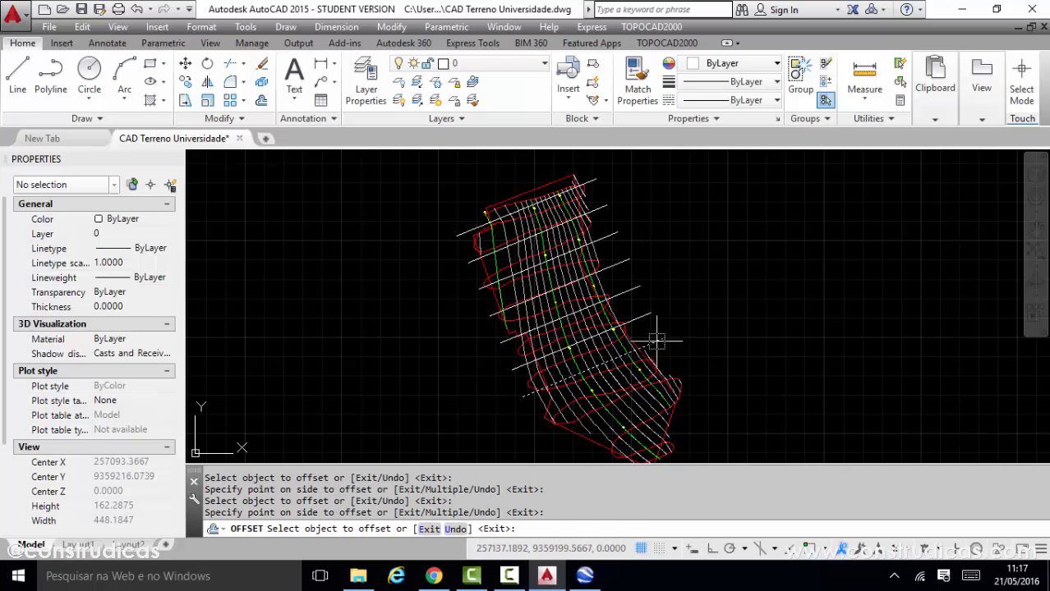
left_click(670, 361)
left_click(670, 367)
left_click(703, 381)
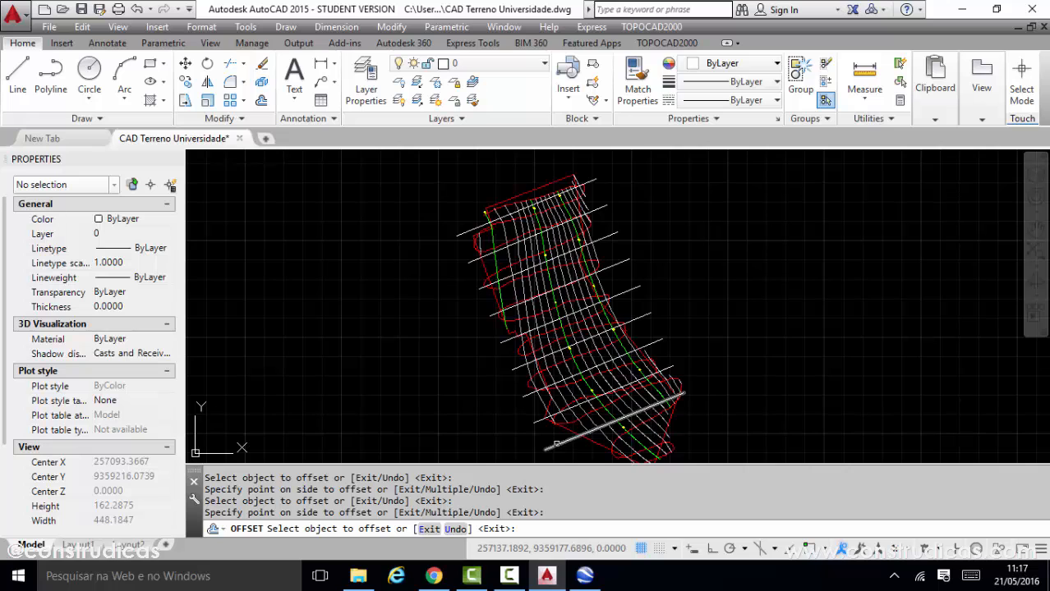
left_click(568, 451)
left_click(744, 426)
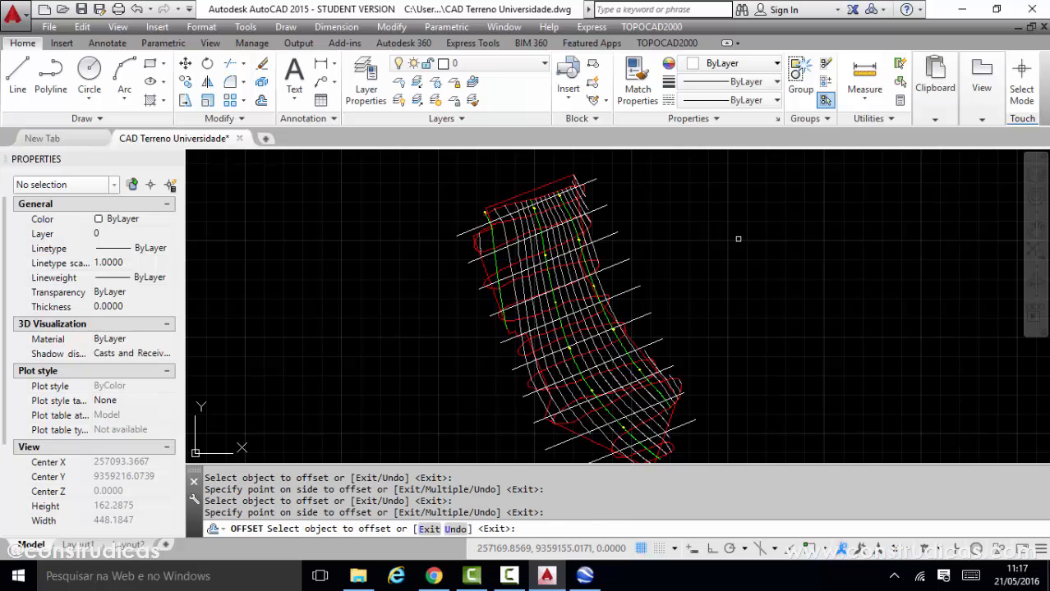
right_click(729, 236)
left_click(762, 243)
Draw one straight line lengthwise through the terrain, crossing all the parallel lines and extending beyond its northern and southern ends
scroll(673, 226, "down", 2)
scroll(623, 243, "up", 2)
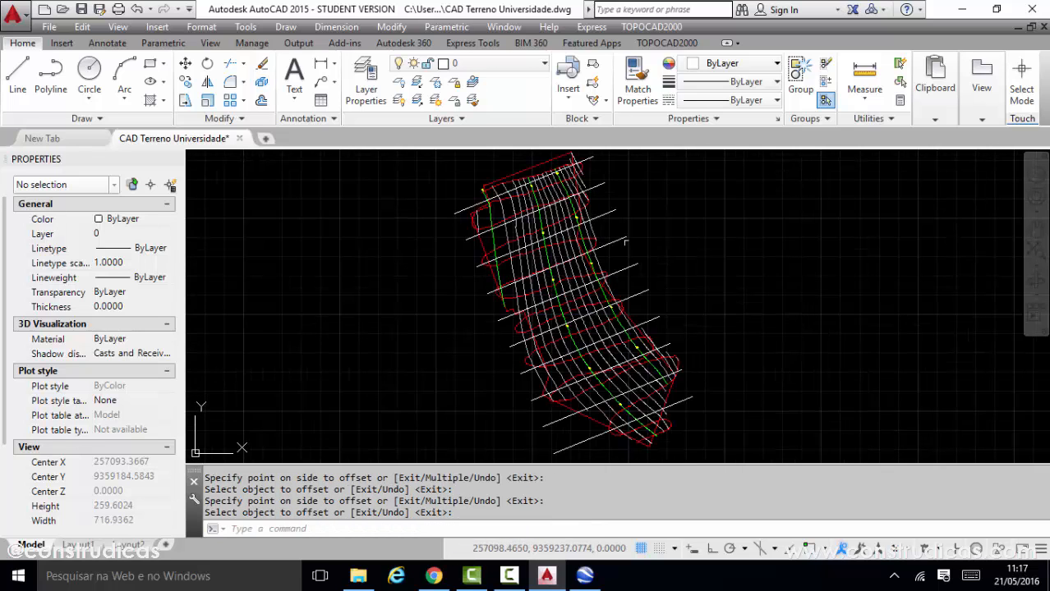
mouse_move(654, 246)
middle_mouse_down()
mouse_move(638, 248)
mouse_move(645, 244)
middle_mouse_up()
type("l")
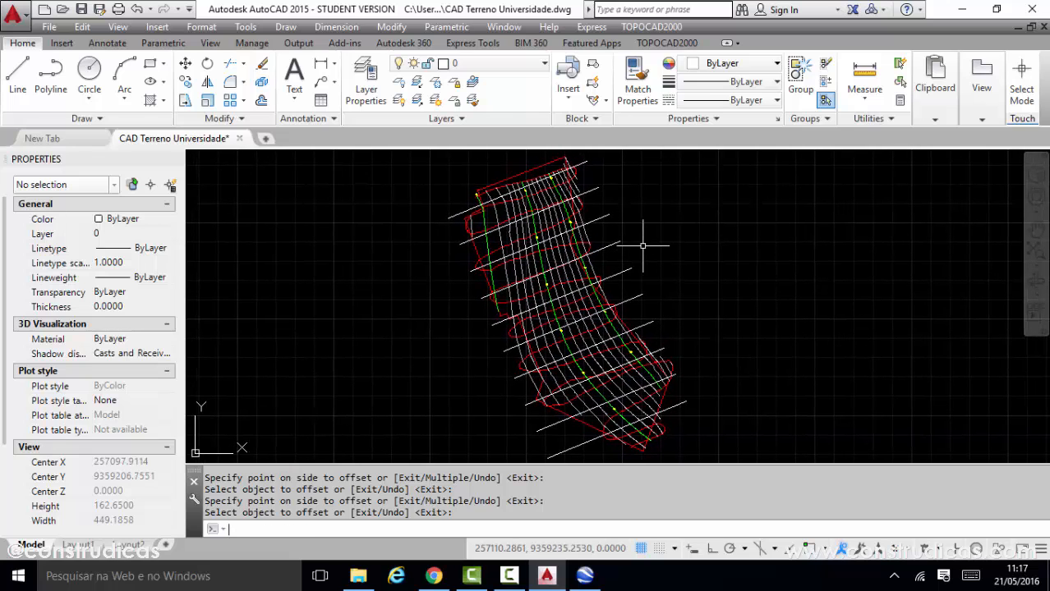
key("Return")
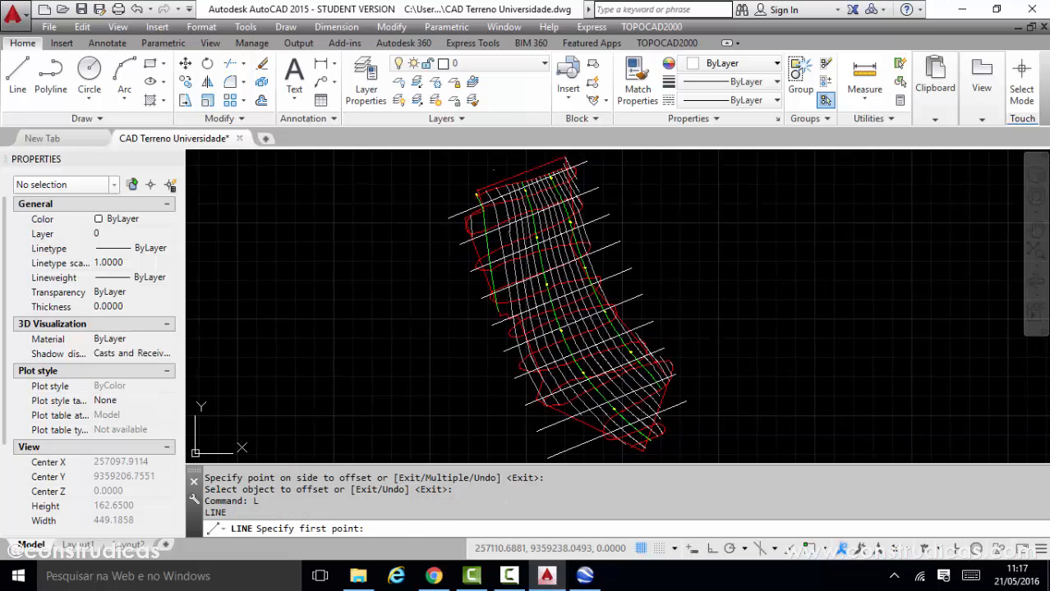
left_click(496, 168)
scroll(647, 435, "down", 1)
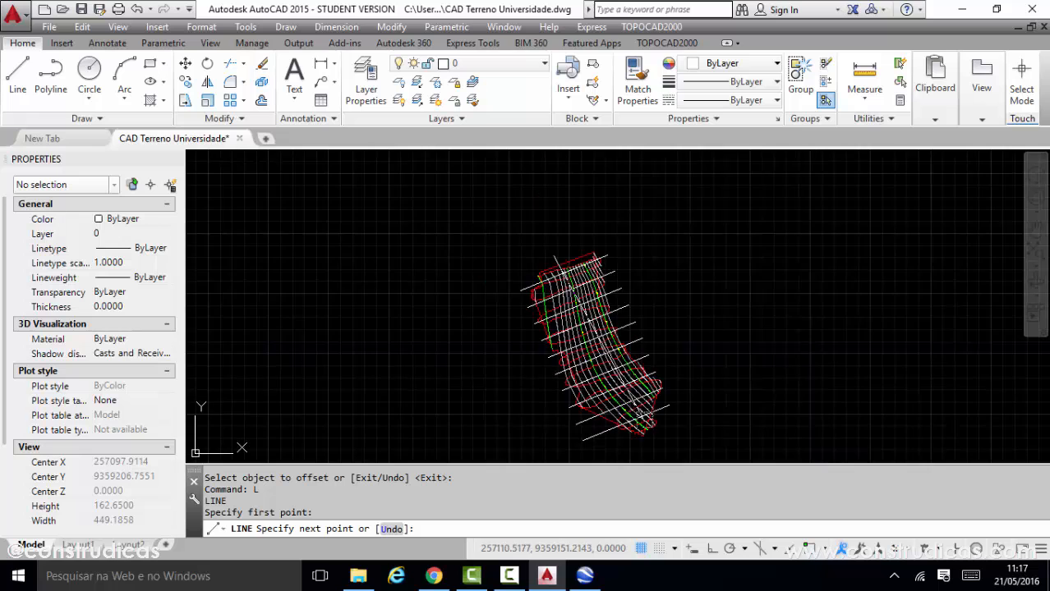
scroll(647, 435, "up", 1)
scroll(591, 344, "down", 1)
scroll(649, 444, "up", 1)
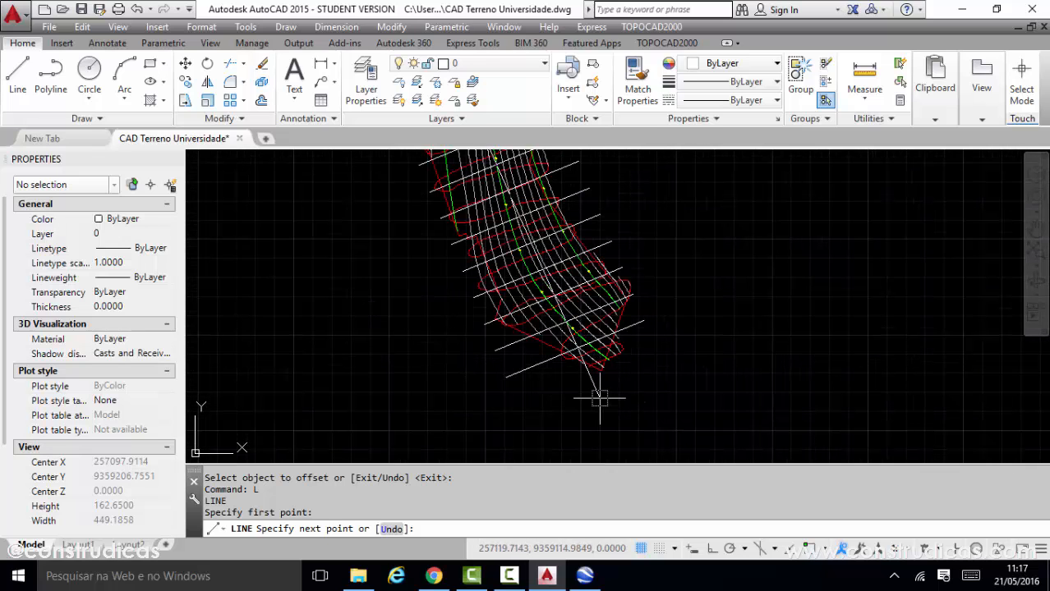
left_click(600, 399)
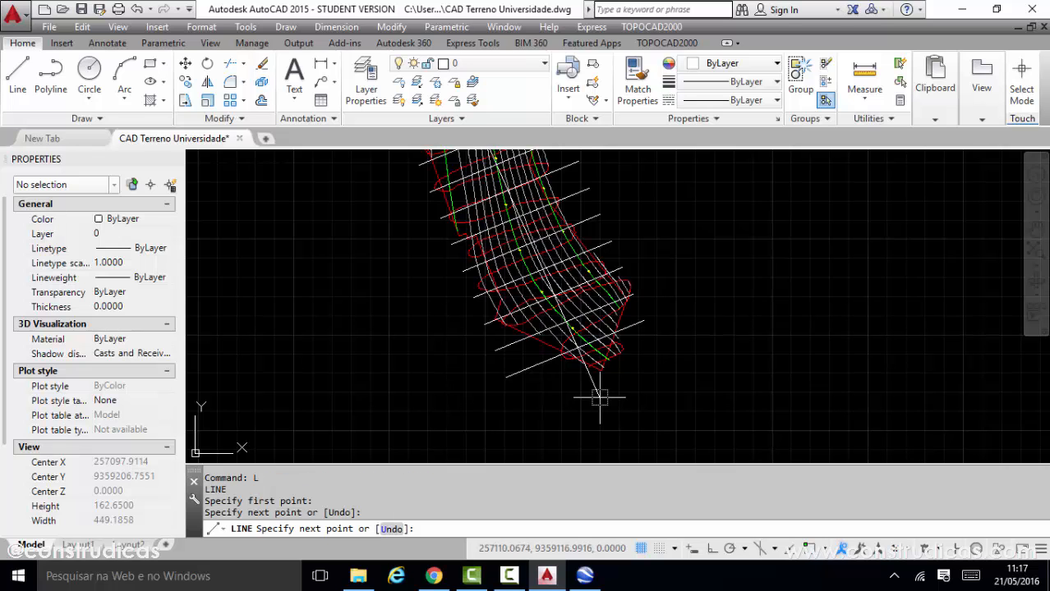
right_click(703, 275)
left_click(723, 282)
Start the TOPOCAD2000 sections and volume routine and select the lengthwise line as the section axis
scroll(642, 393, "down", 2)
scroll(614, 252, "up", 2)
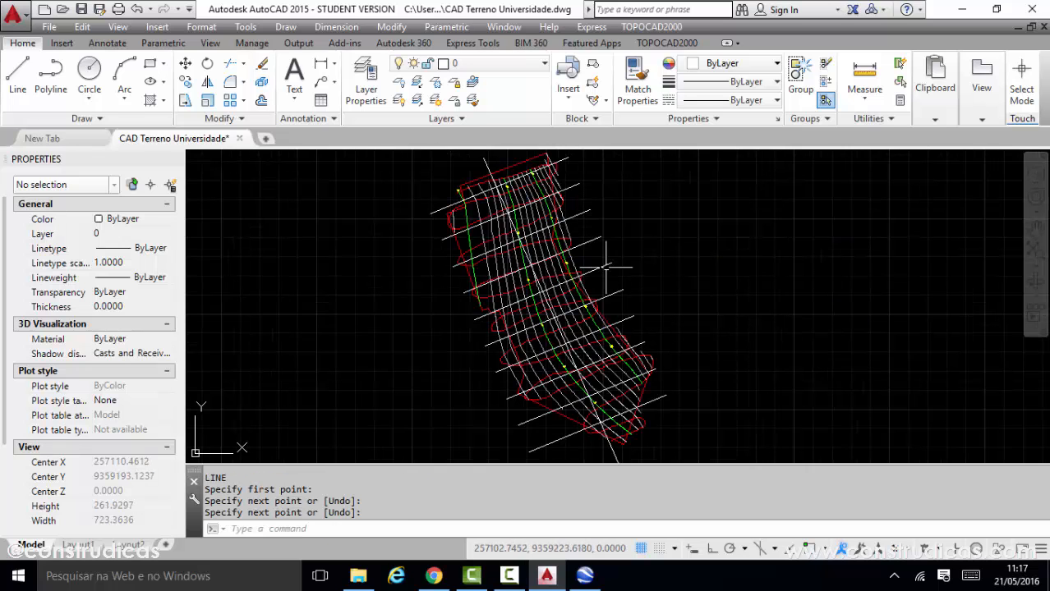
mouse_move(625, 184)
middle_mouse_down()
mouse_move(614, 183)
mouse_move(611, 199)
middle_mouse_up()
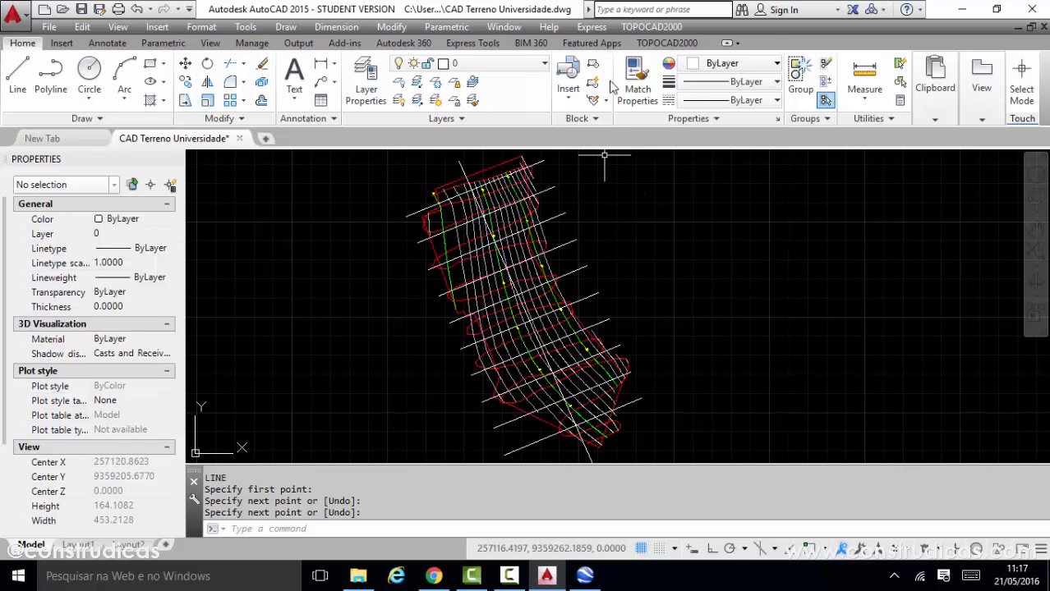
left_click(652, 26)
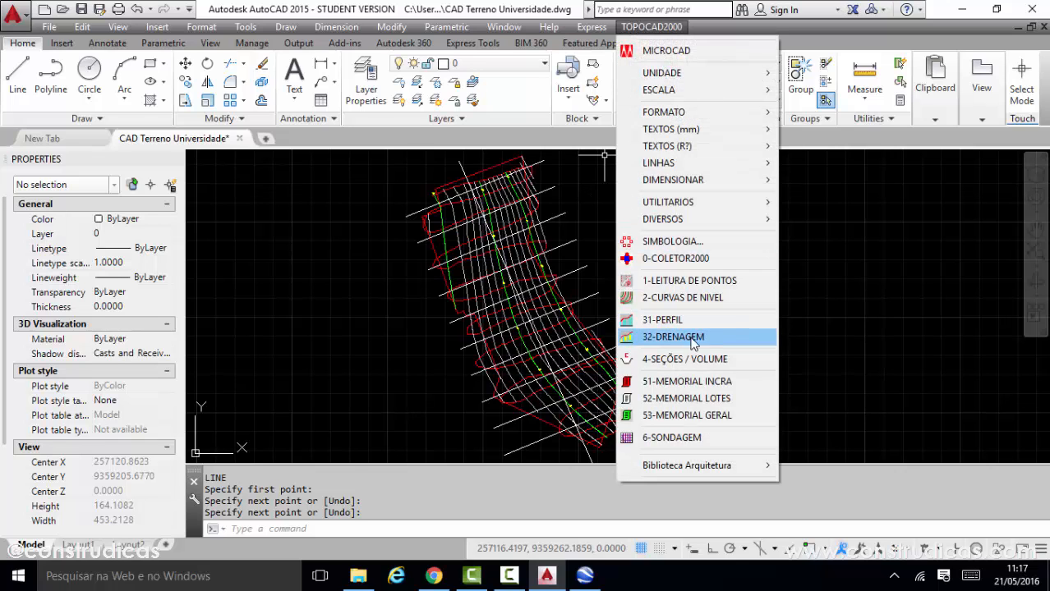
left_click(682, 359)
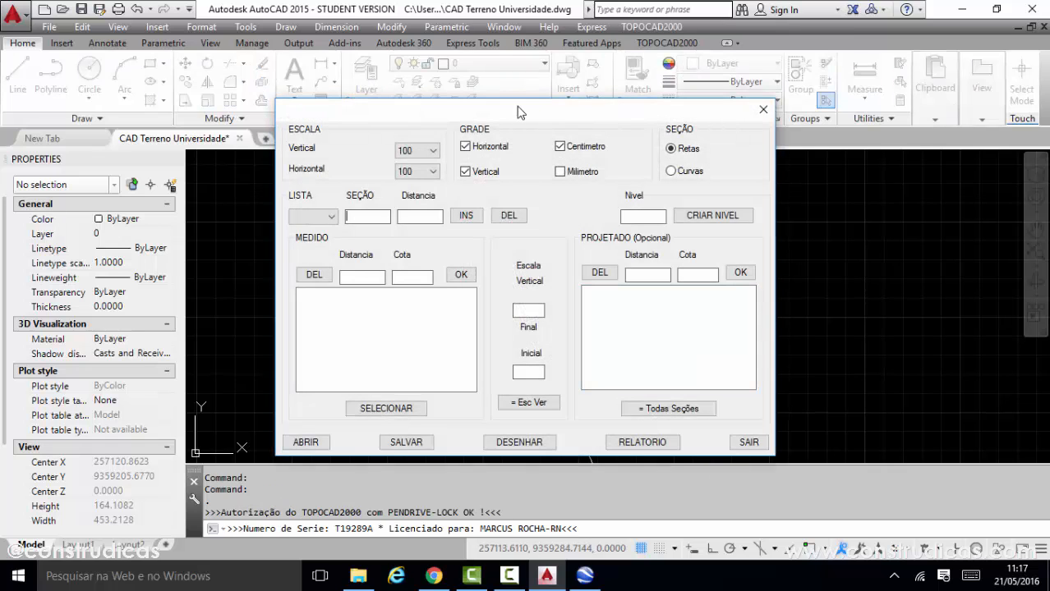
left_click_drag(521, 111, 861, 69)
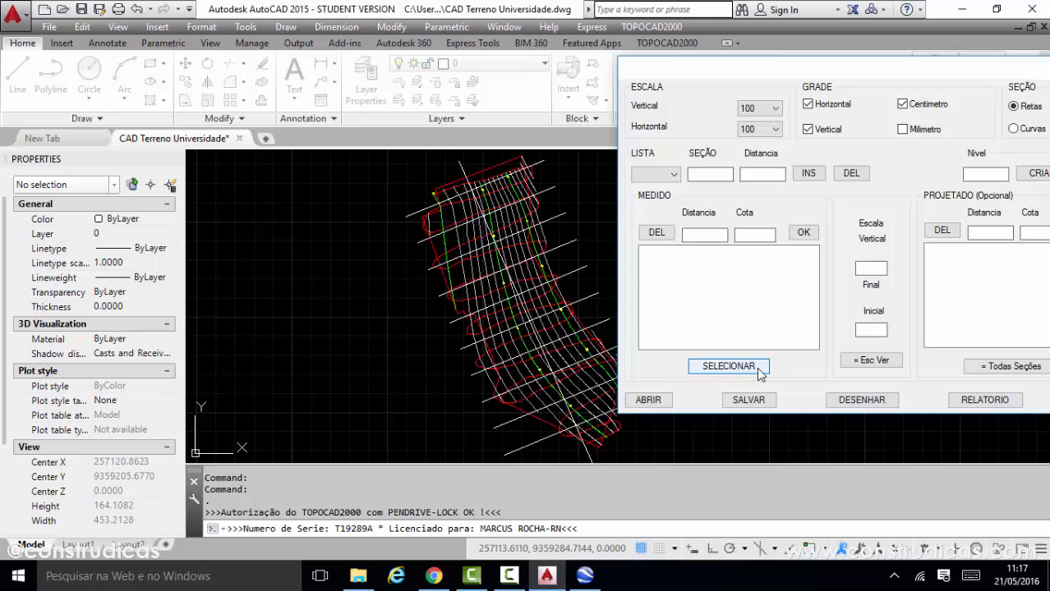
left_click(728, 366)
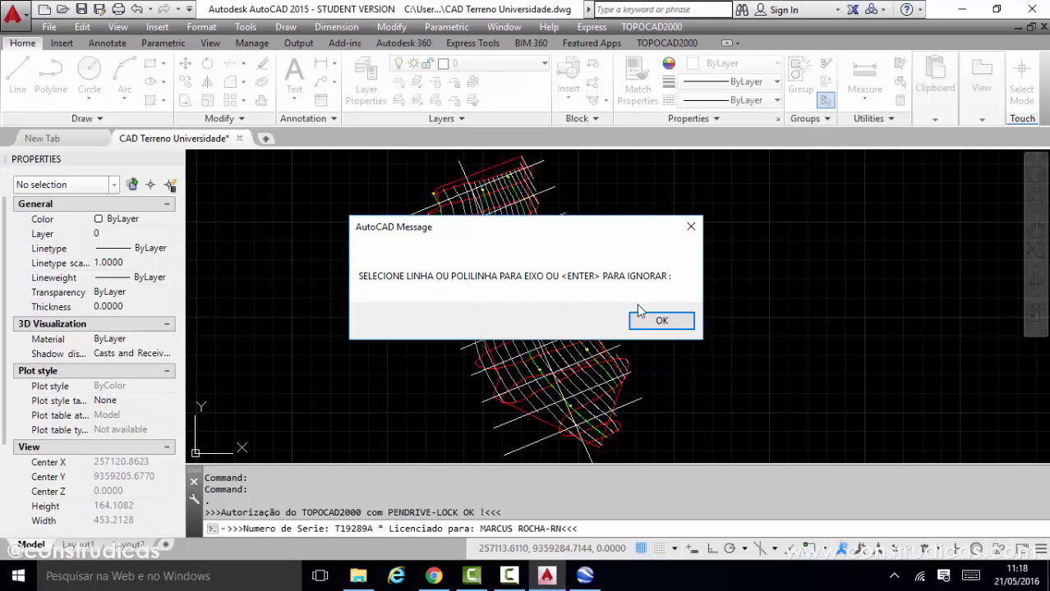
left_click(661, 321)
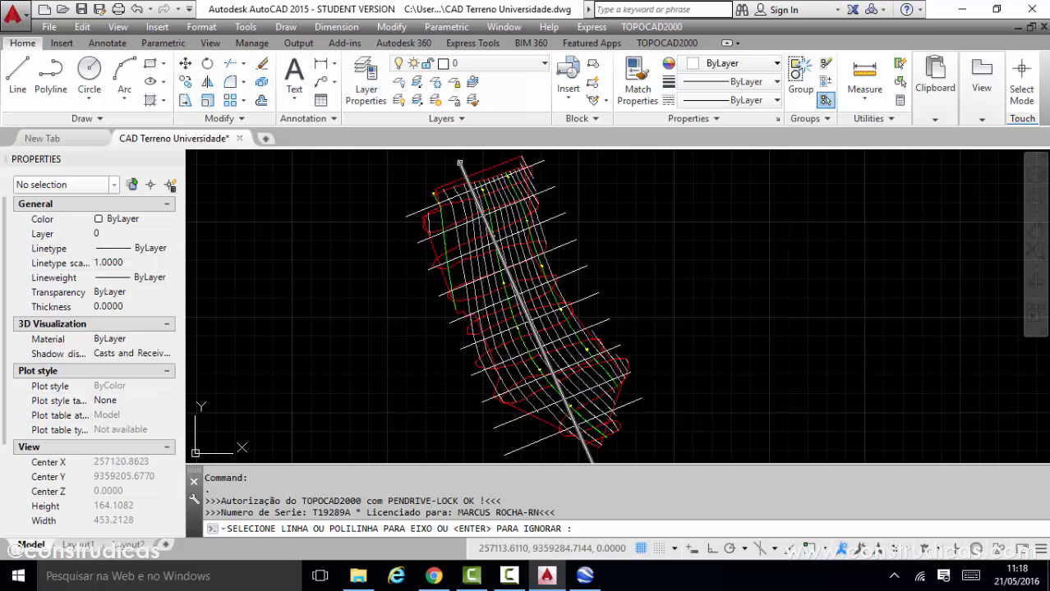
left_click(460, 163)
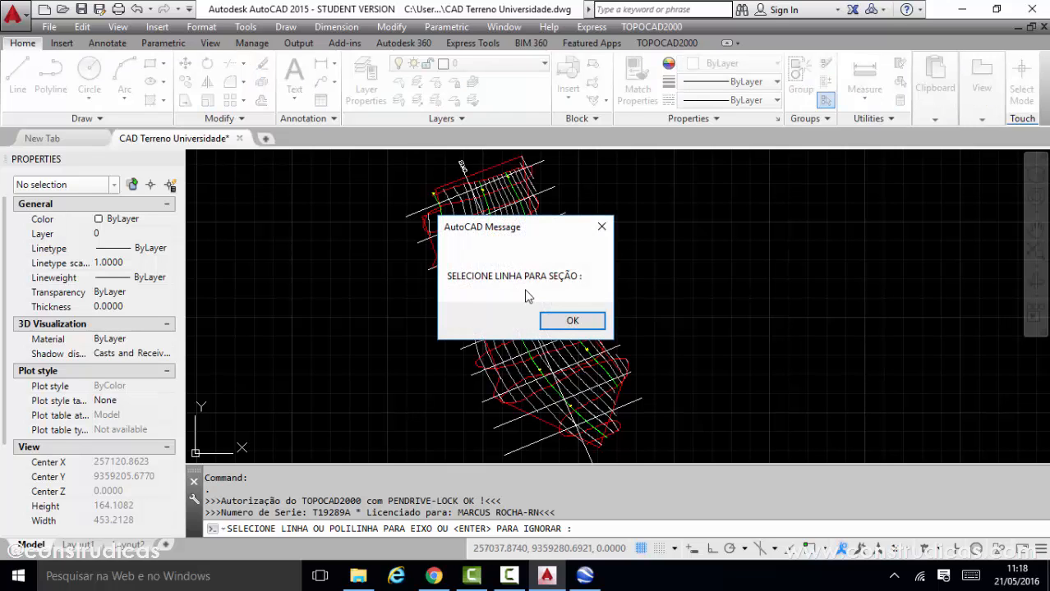
Create the first section from the northernmost cross line
left_click(553, 323)
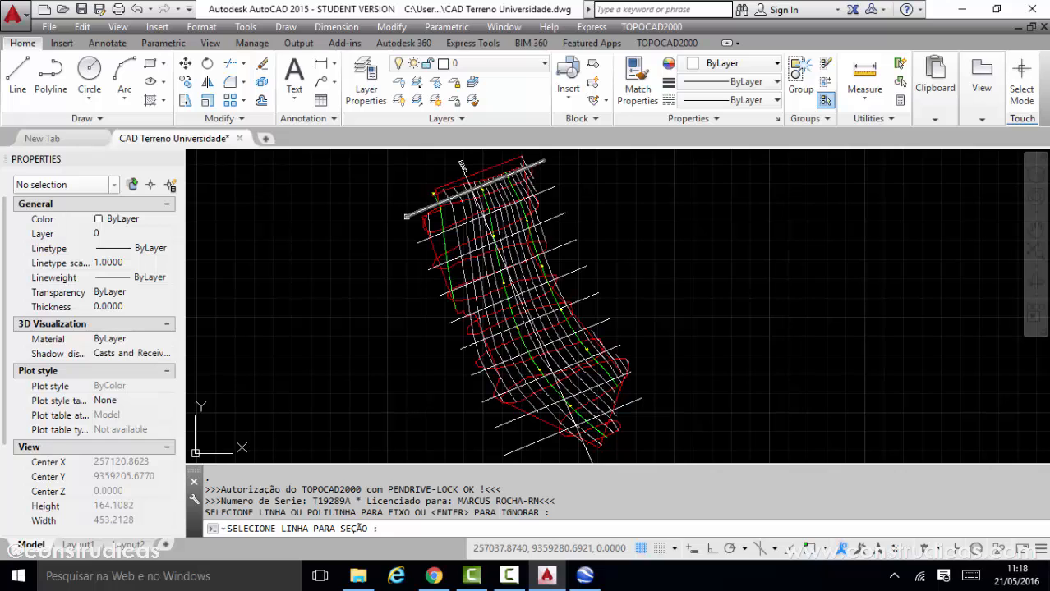
left_click(406, 216)
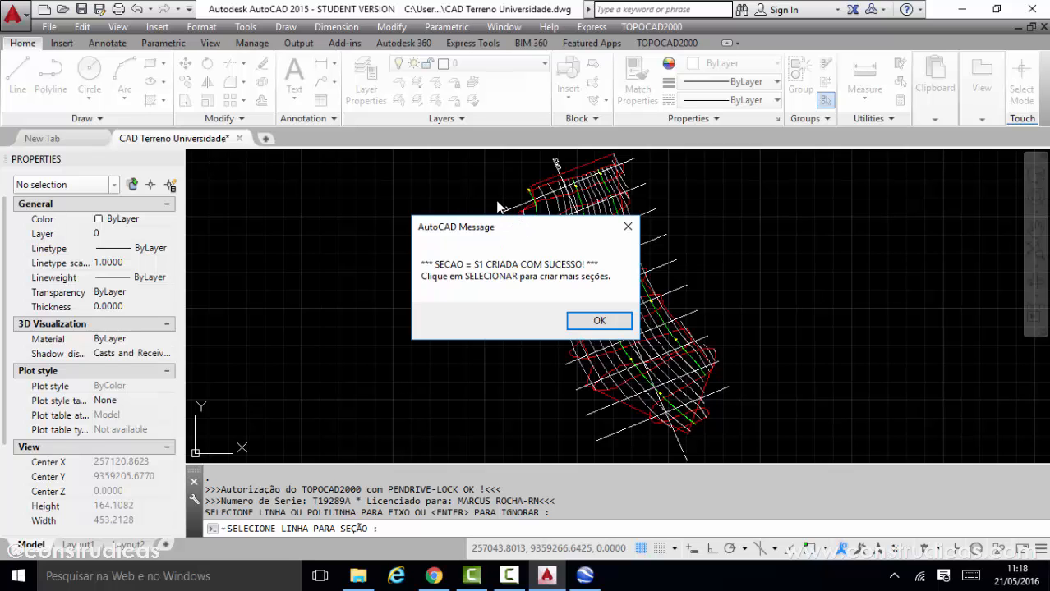
left_click(599, 319)
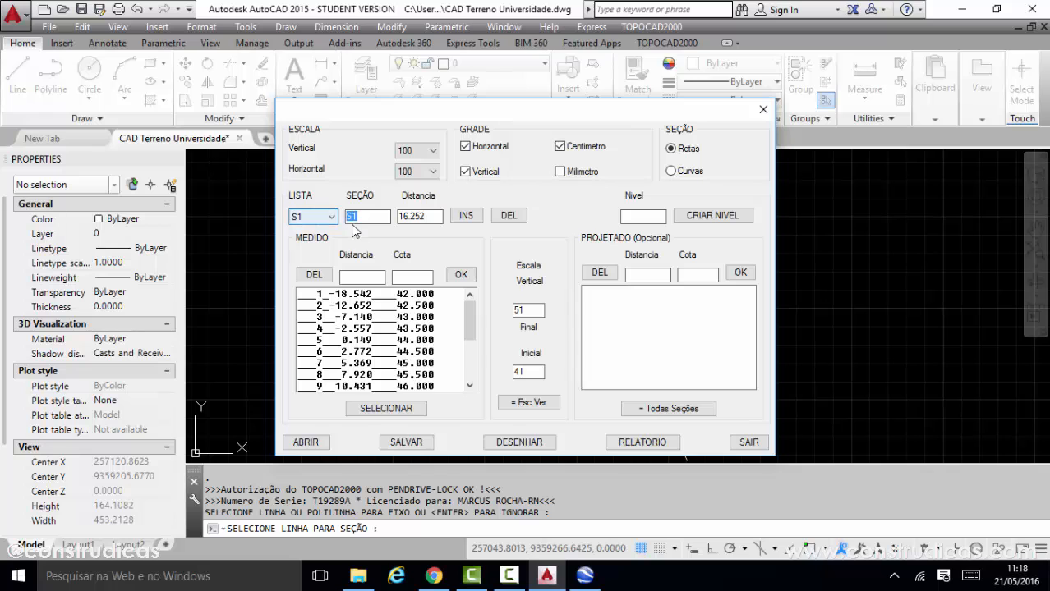
Create another section from the second cross line from the north
left_click(402, 409)
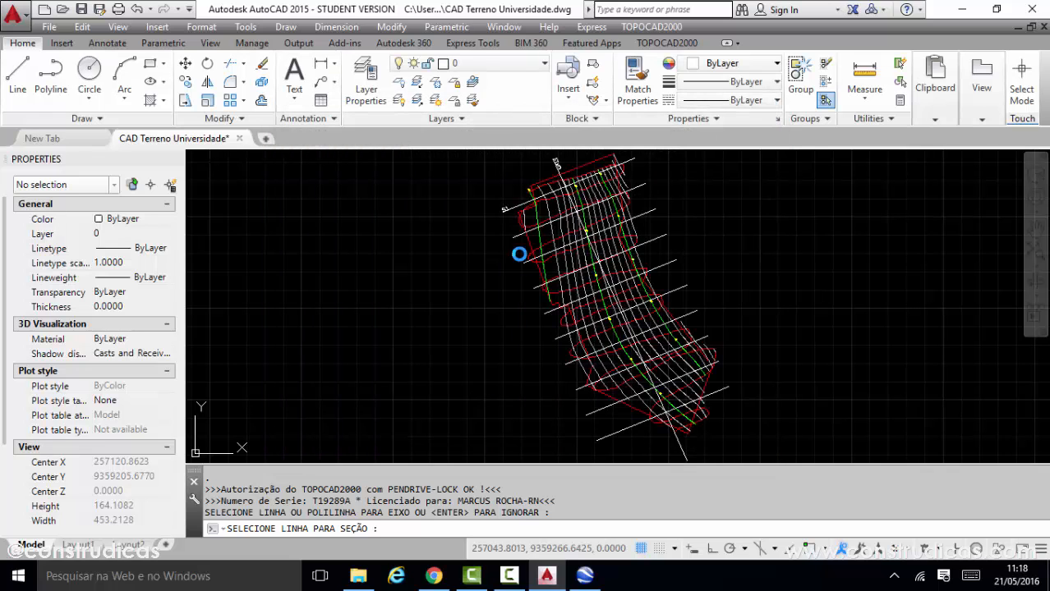
left_click(555, 319)
left_click(514, 236)
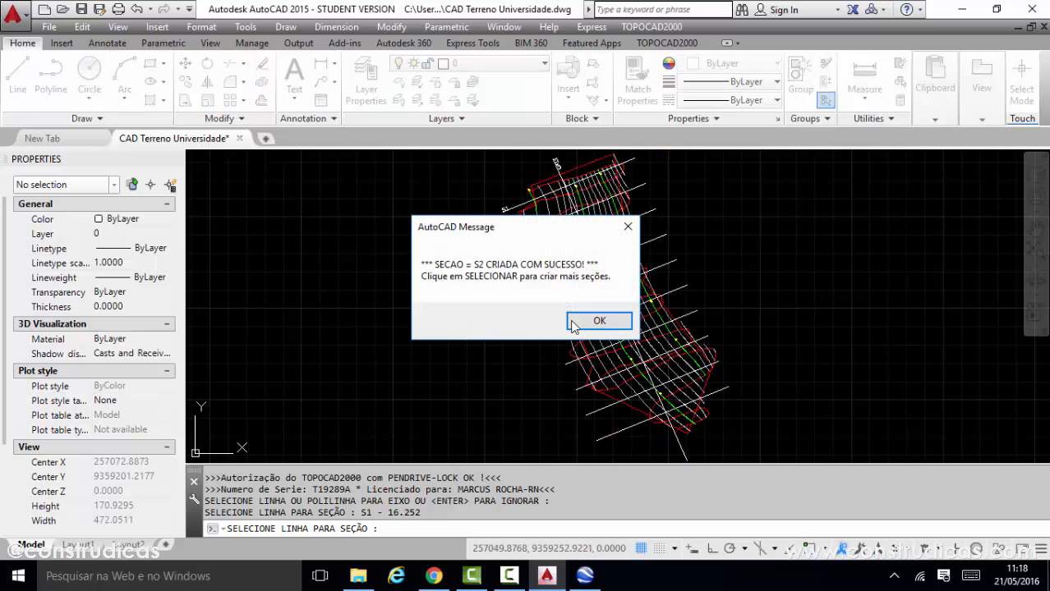
left_click(575, 322)
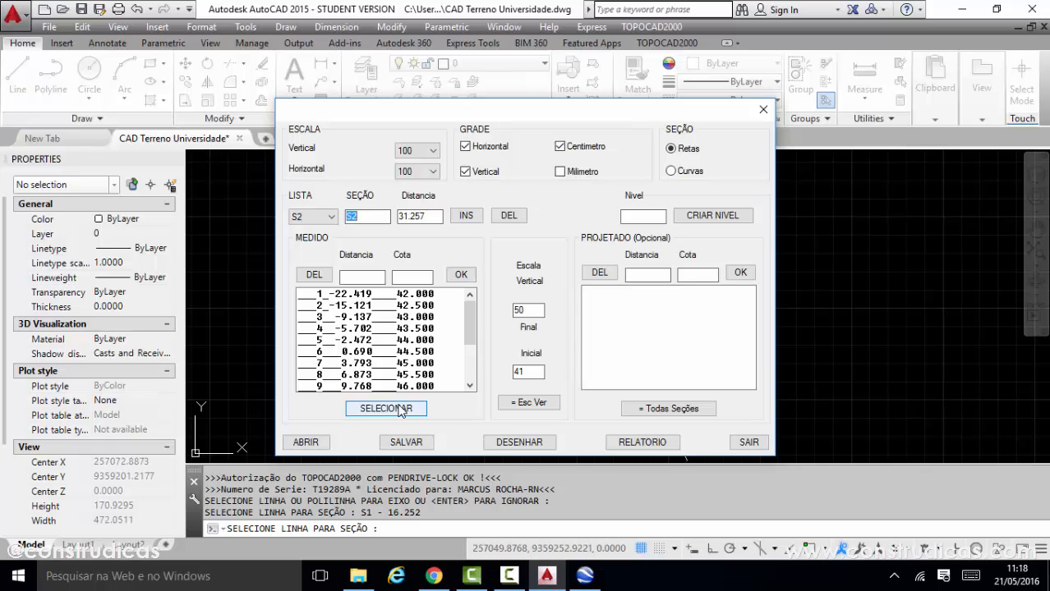
Create a section from the third cross line from the north
left_click(401, 409)
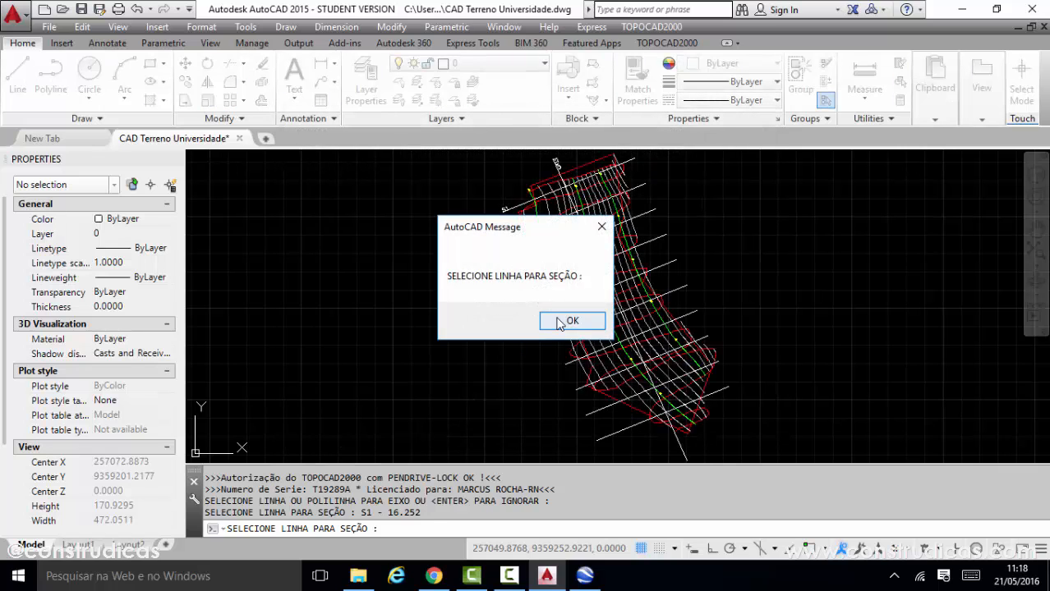
left_click(567, 321)
left_click(528, 265)
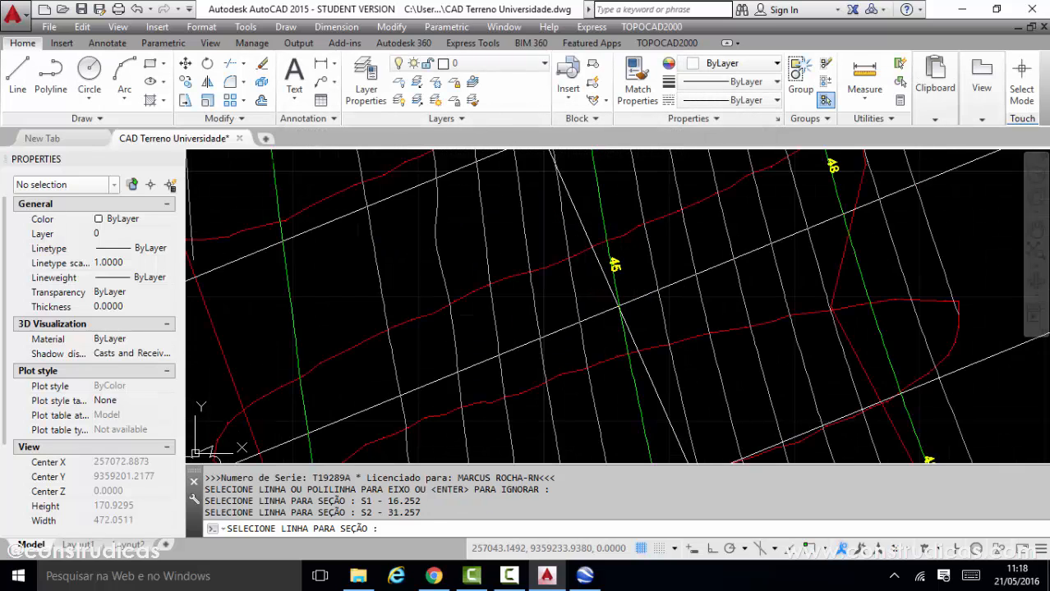
left_click(443, 317)
left_click(596, 322)
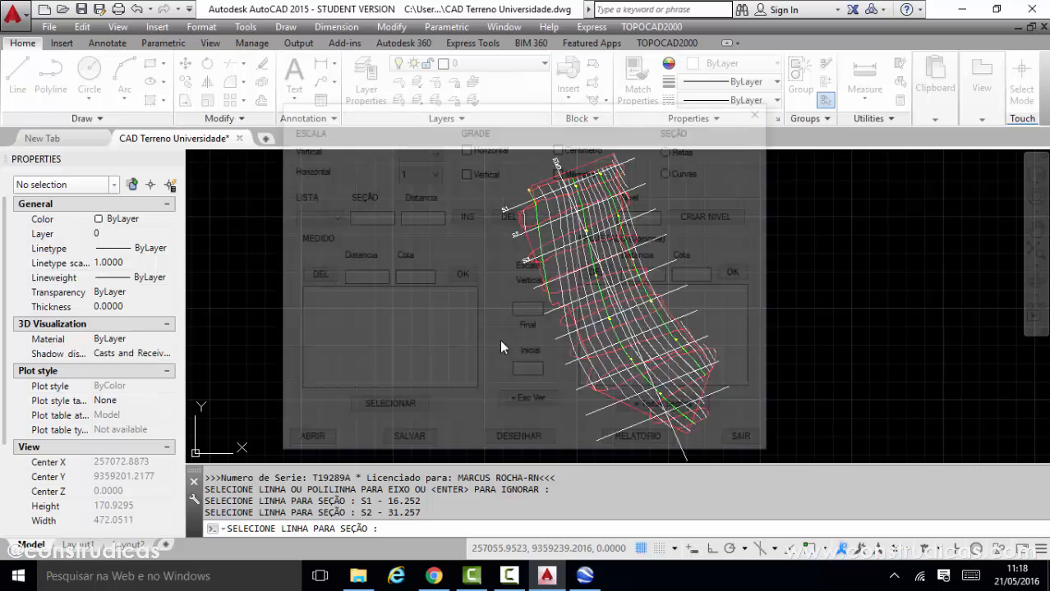
Add a section for the fourth cross line from the north
left_click(386, 408)
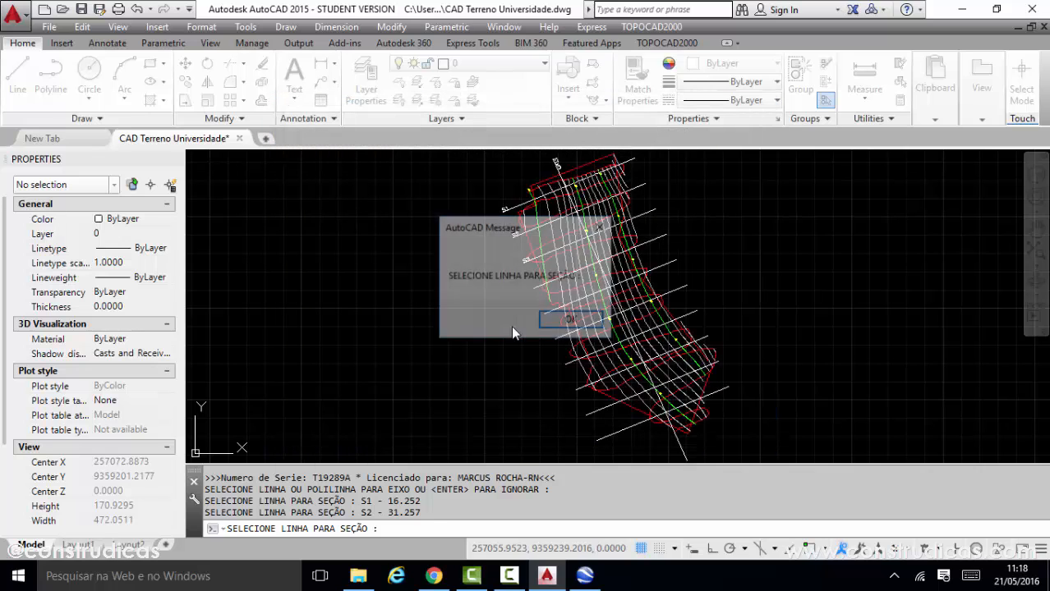
left_click(565, 321)
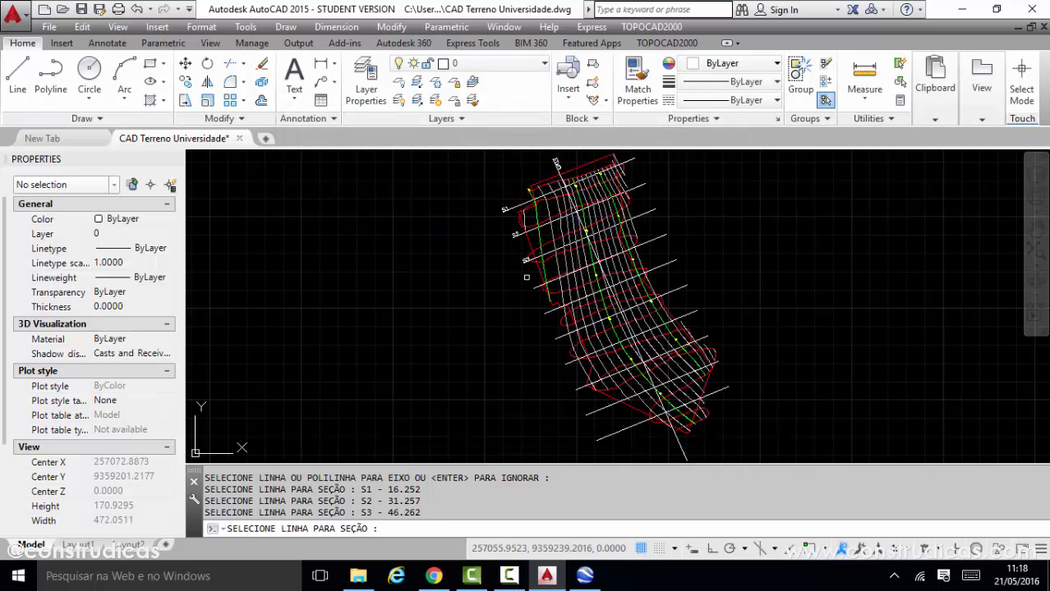
left_click(535, 287)
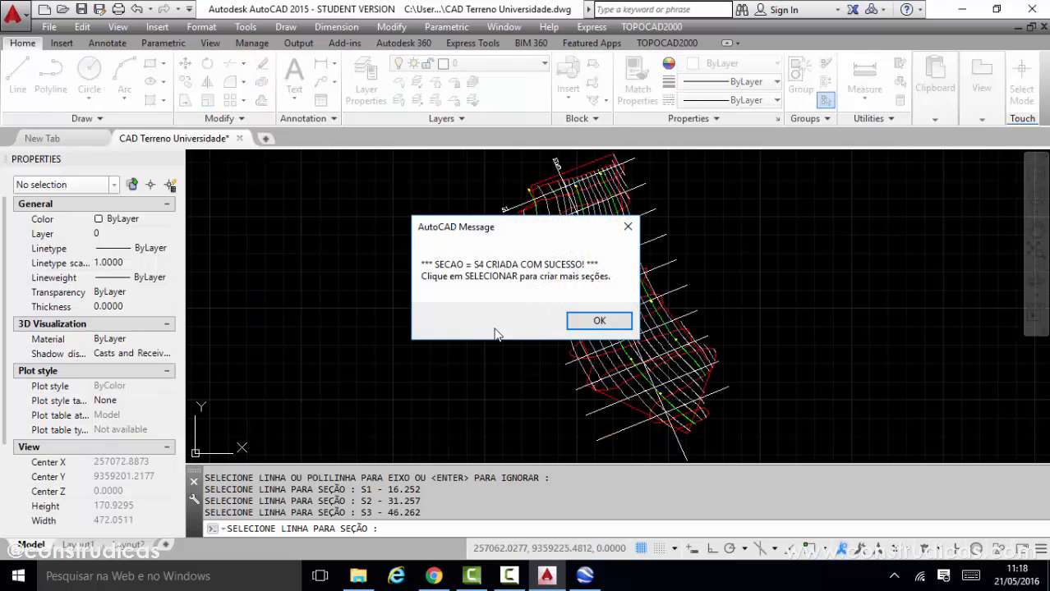
Create a section from the fifth cross line from the north
left_click(578, 322)
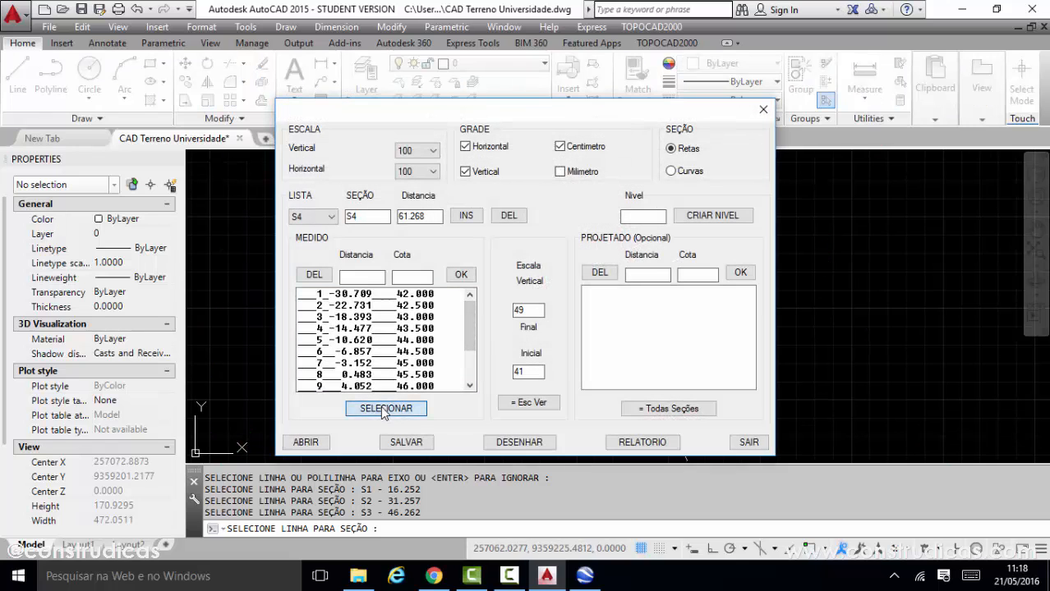
left_click(366, 407)
left_click(553, 321)
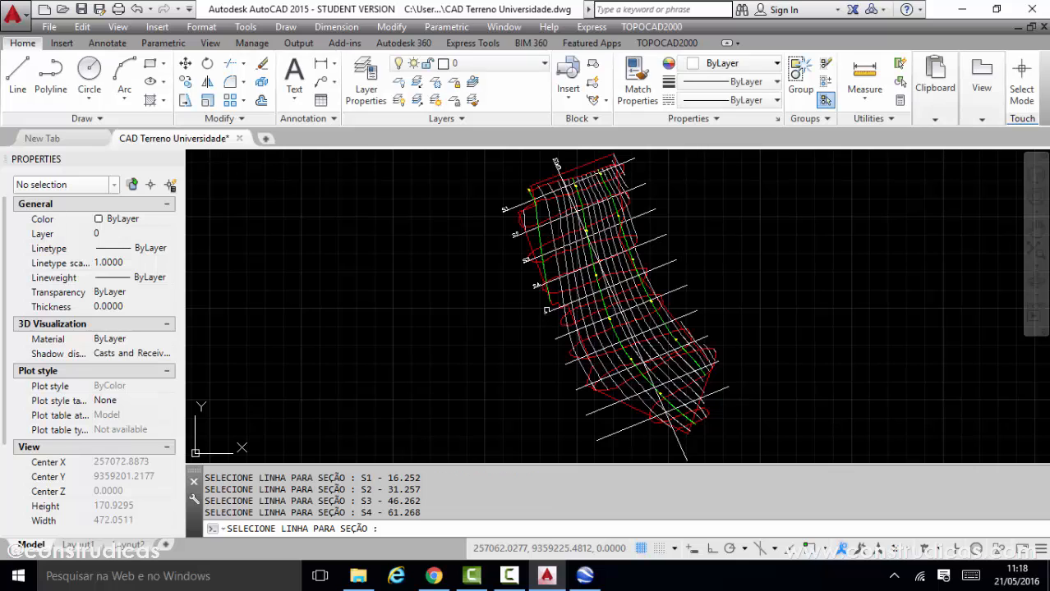
left_click(546, 312)
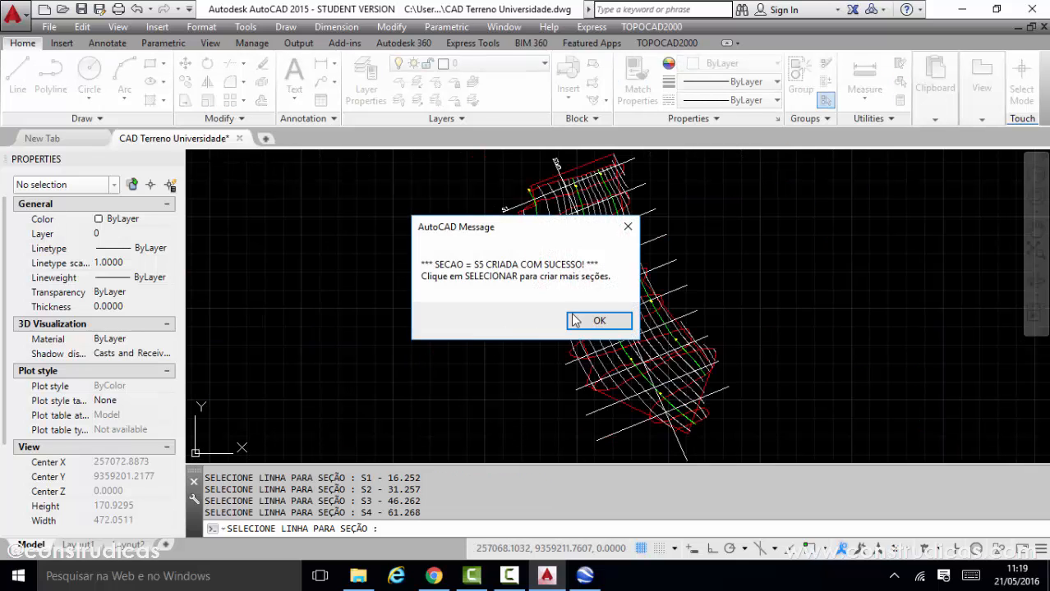
left_click(579, 320)
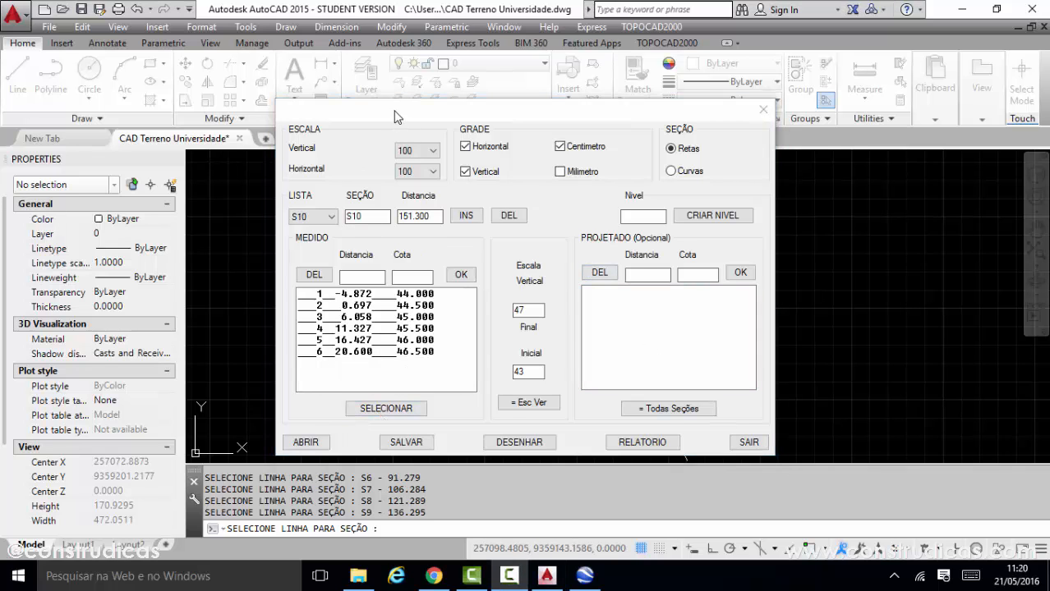
Check the list of created sections against the labelled cross lines on the terrain
left_click_drag(399, 118, 747, 125)
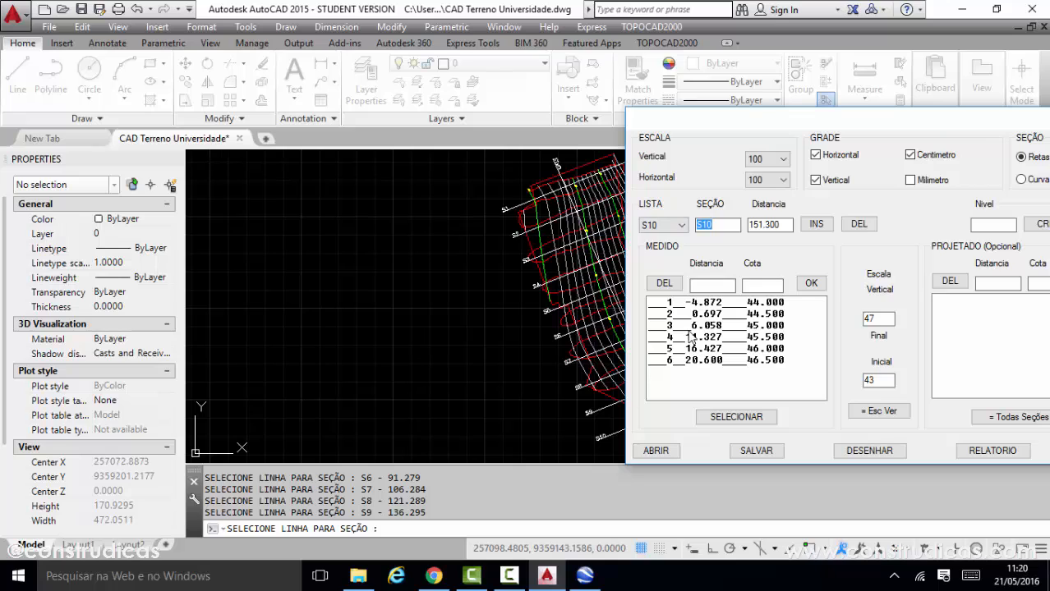
left_click(674, 223)
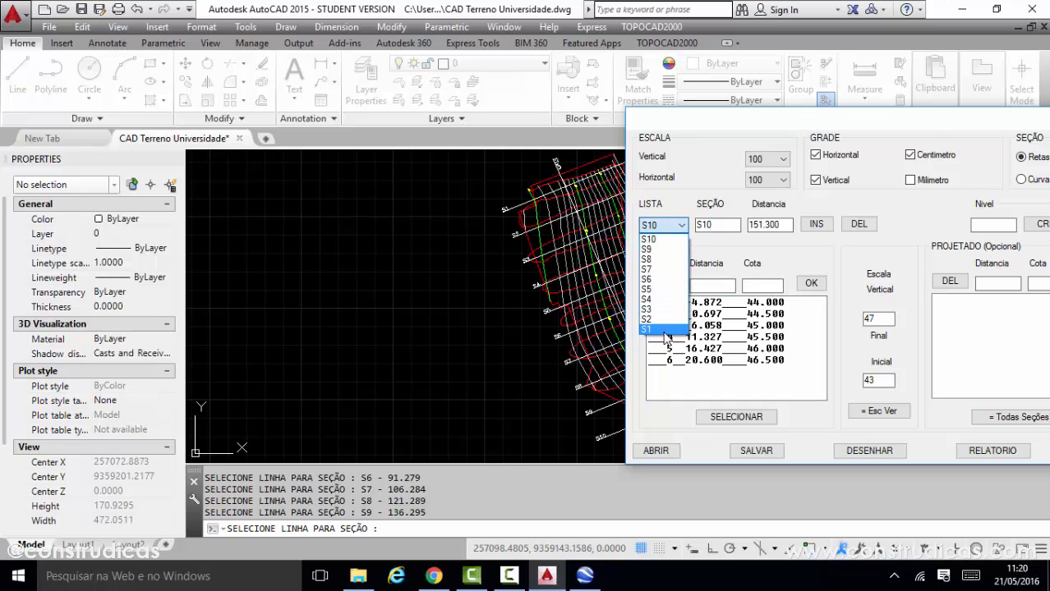
left_click(739, 129)
left_click_drag(694, 129, 521, 122)
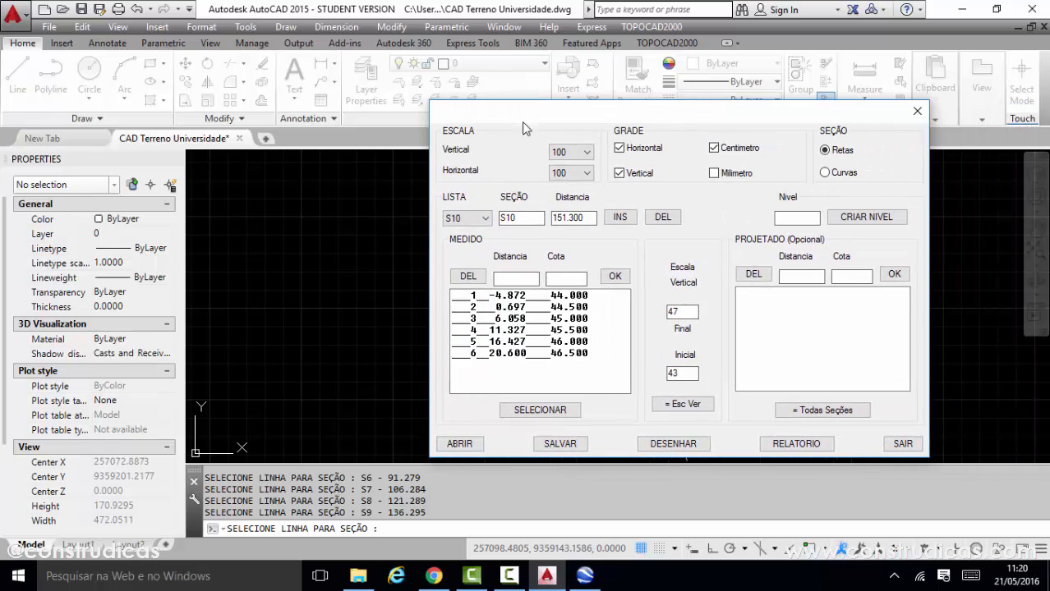
Save the sections in the Trabalho U2 folder as "Seções Terreno Universidade.csv"
left_click(557, 444)
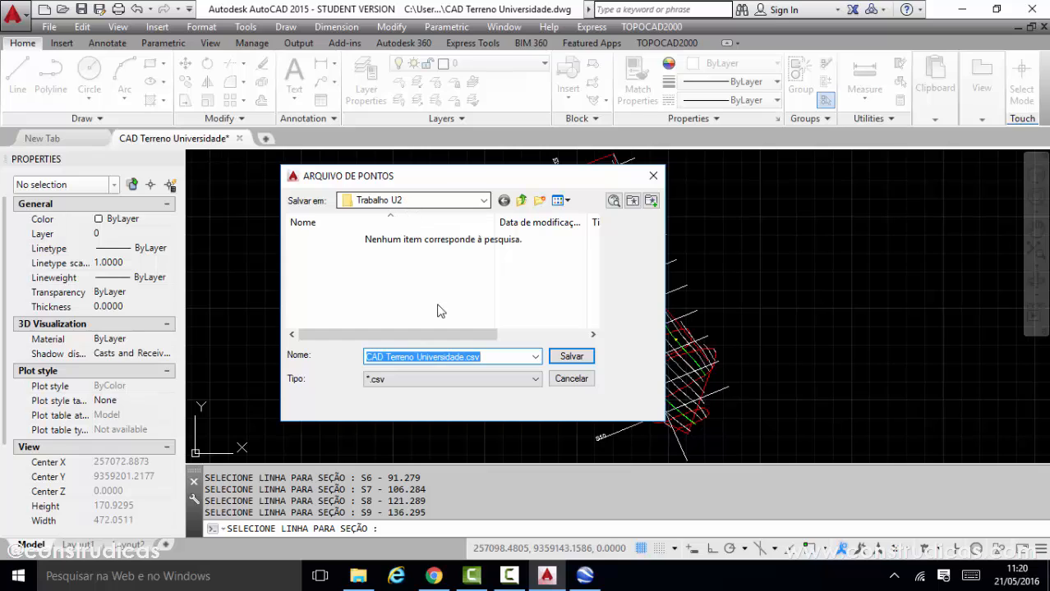
left_click(466, 357)
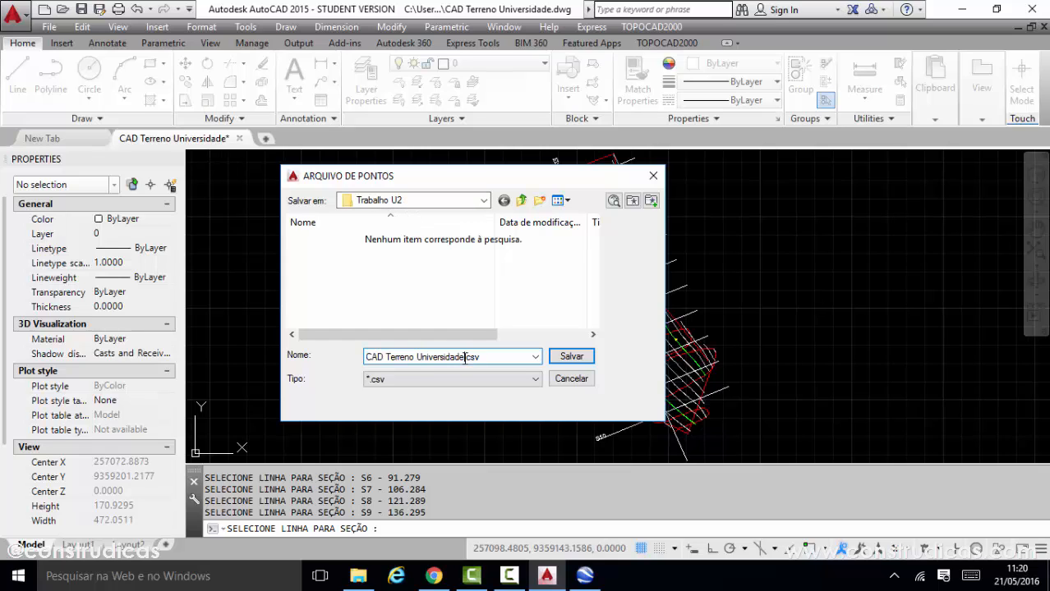
left_click(384, 356)
key("BackSpace")
key("BackSpace")
key("BackSpace")
key("BackSpace")
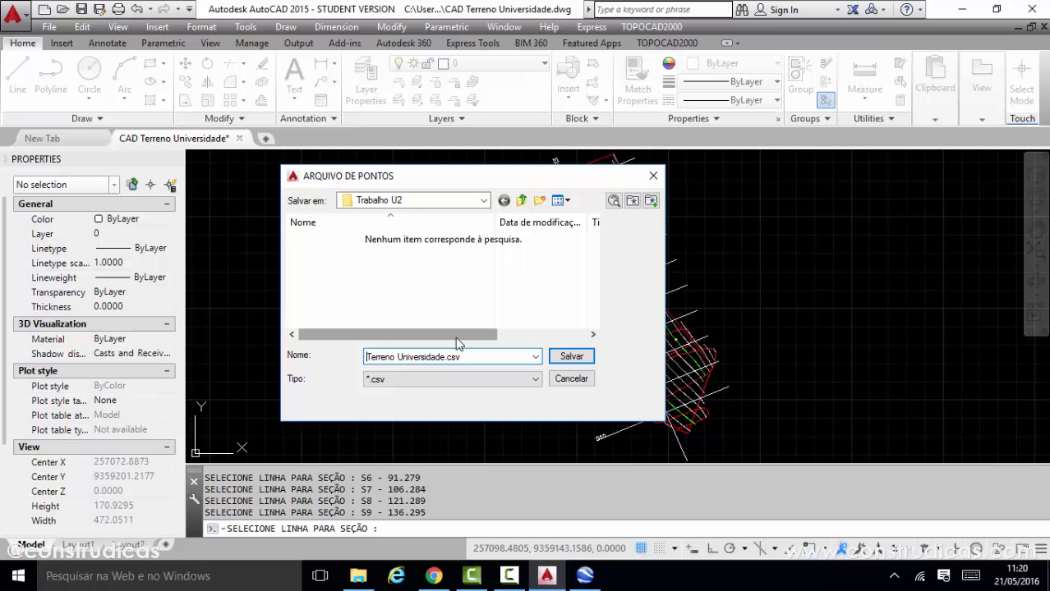
type("csv")
key("BackSpace")
key("BackSpace")
key("BackSpace")
type("Seções")
left_click(570, 356)
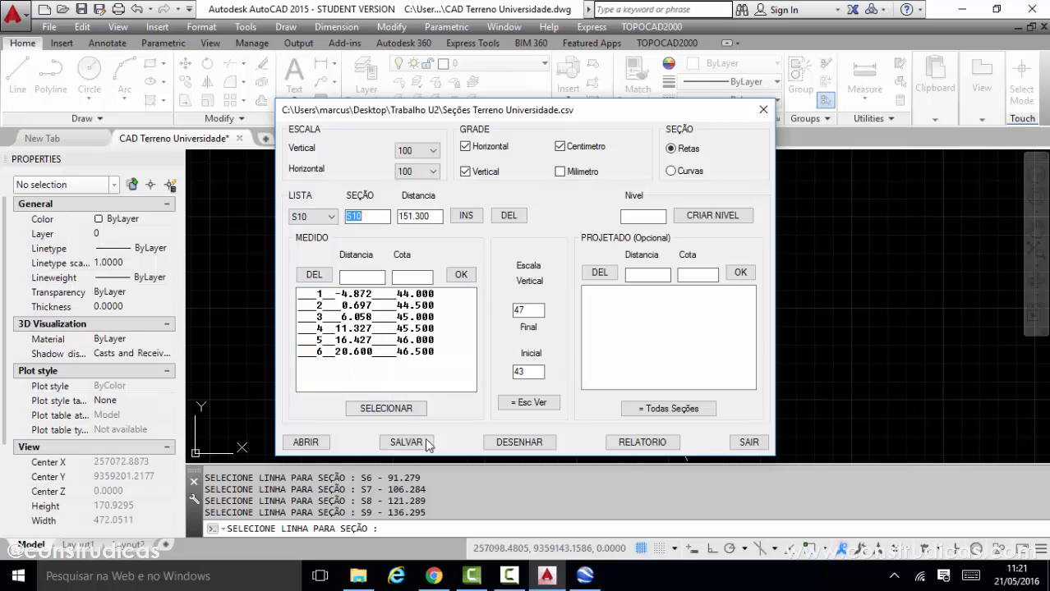
Draw all the section profiles in the empty area northeast of the terrain
left_click(519, 442)
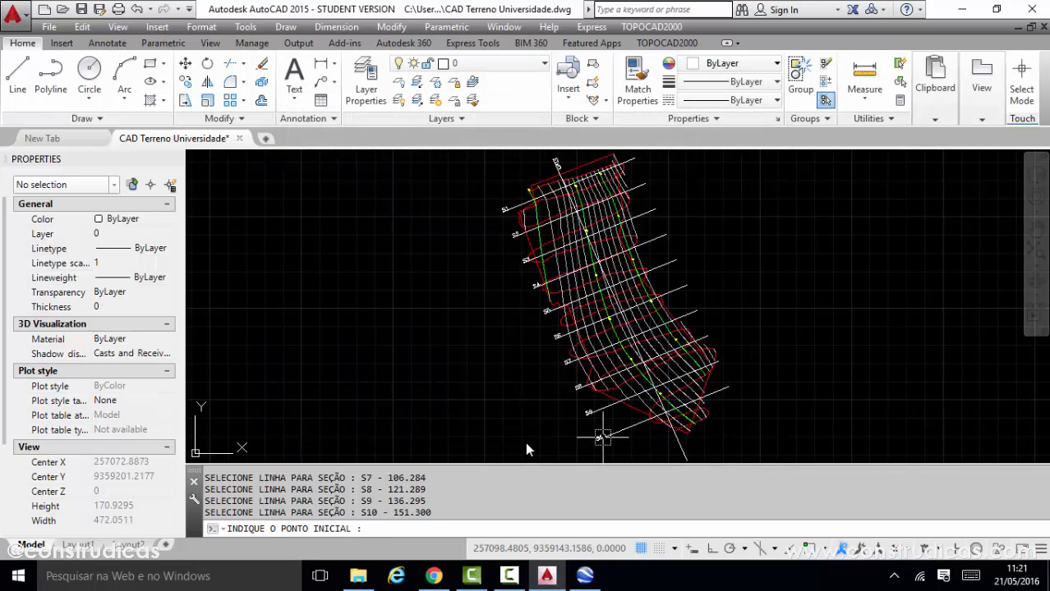
scroll(493, 345, "down", 2)
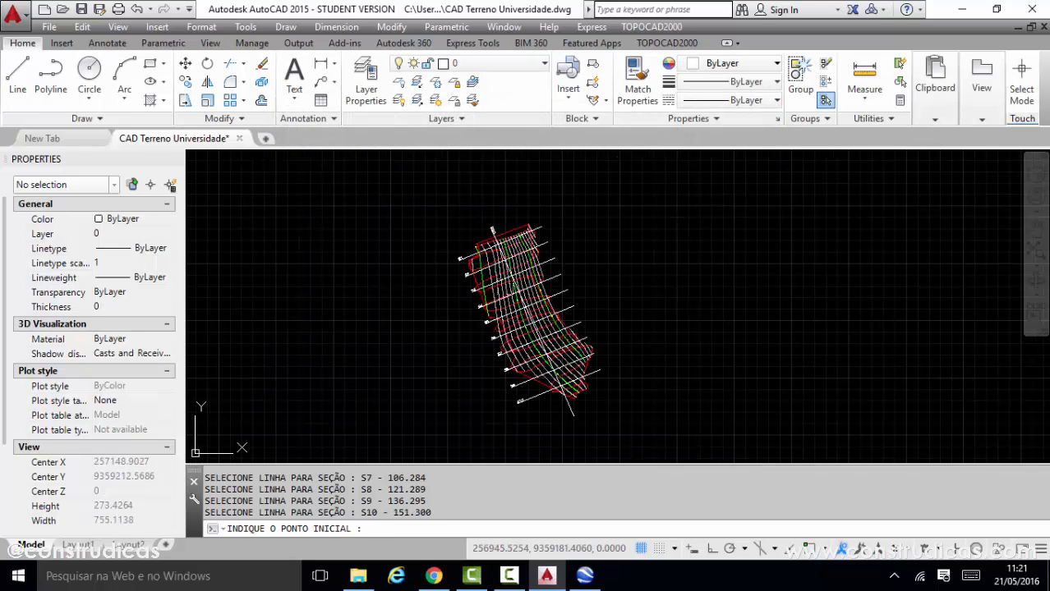
left_click(698, 206)
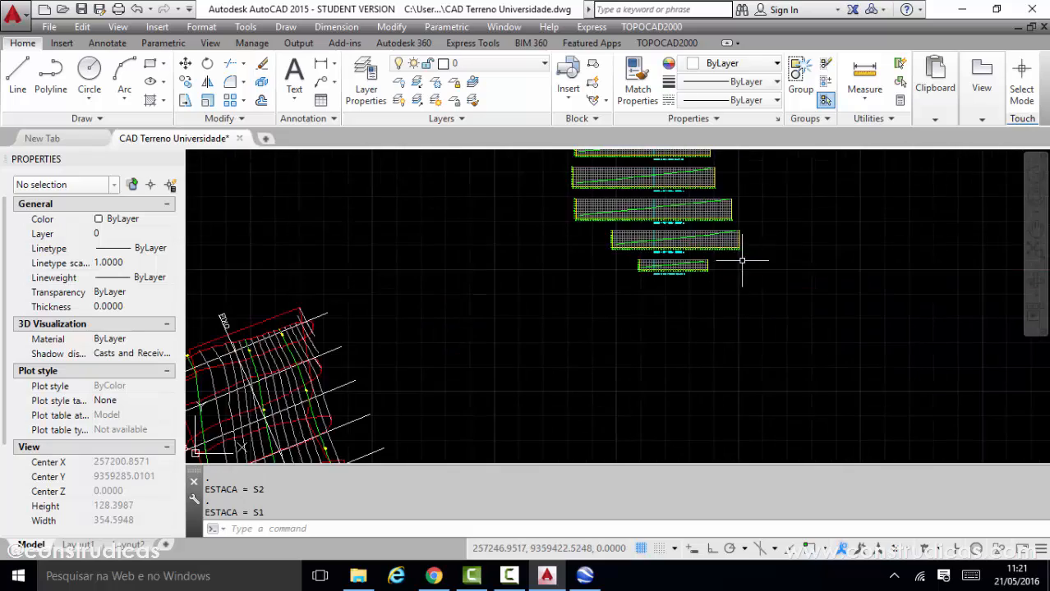
Examine the drawn section profiles up close, including S1 and S2, and their placement relative to the terrain plan
scroll(712, 254, "up", 6)
middle_click_drag(459, 253, 487, 302)
scroll(504, 340, "down", 2)
middle_click_drag(552, 273, 601, 556)
scroll(600, 222, "down", 1)
middle_click_drag(589, 262, 578, 454)
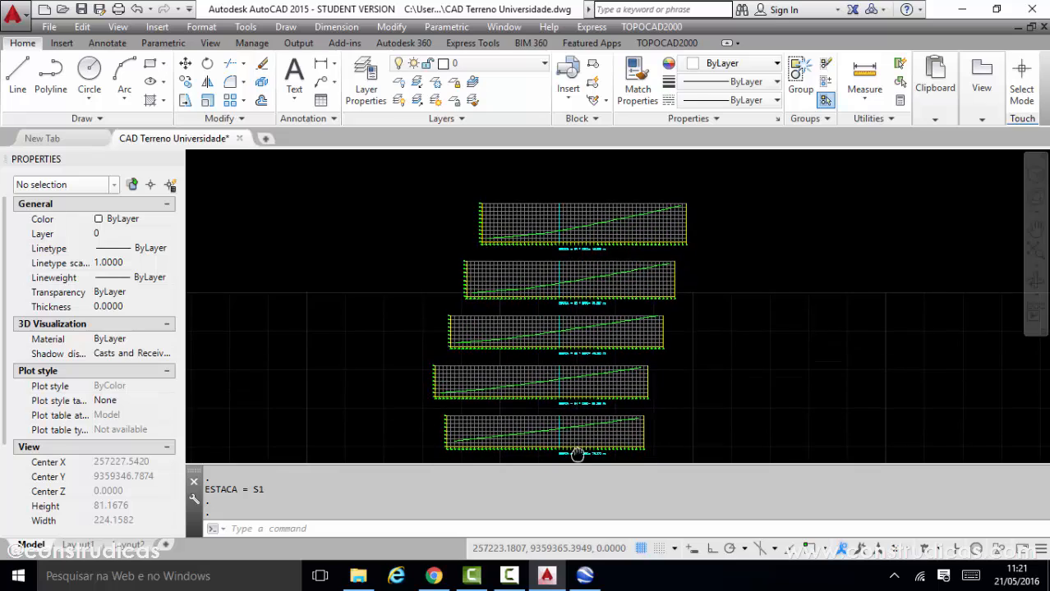
scroll(555, 216, "up", 4)
scroll(609, 226, "down", 2)
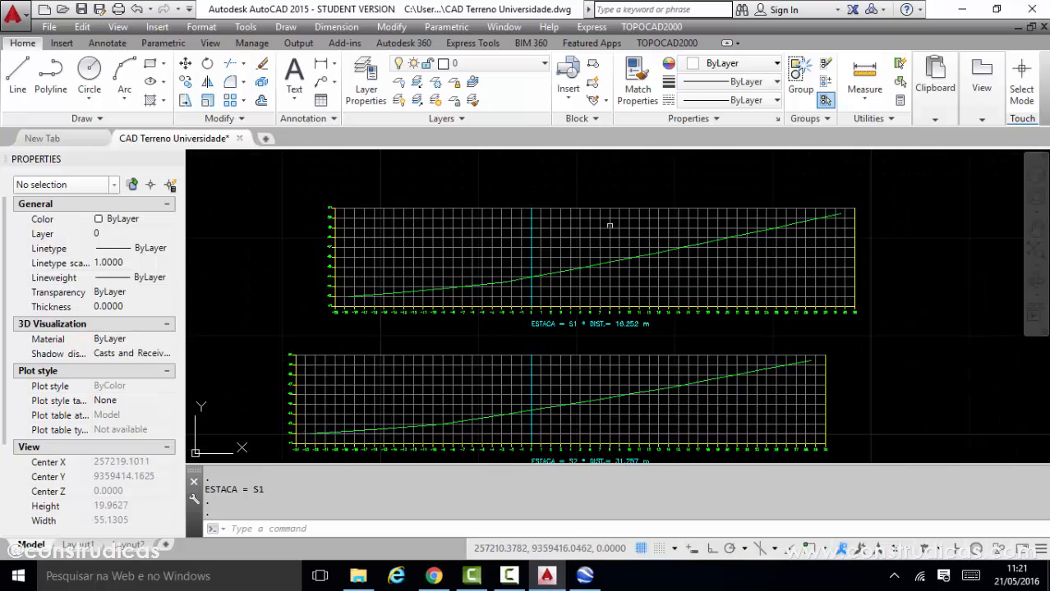
scroll(647, 379, "down", 5)
middle_click_drag(621, 354, 638, 206)
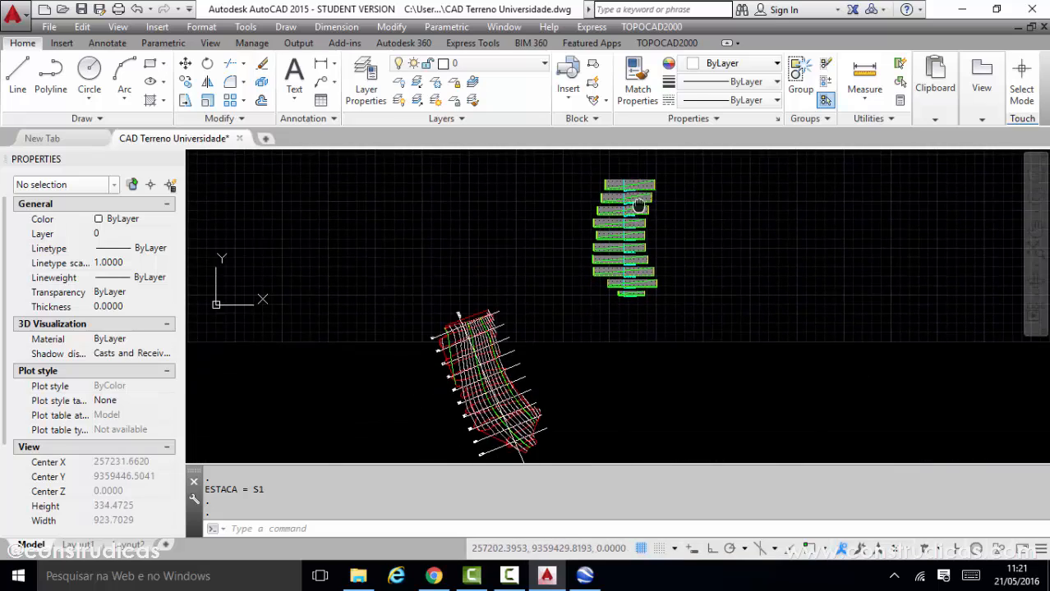
middle_click_drag(590, 341, 586, 289)
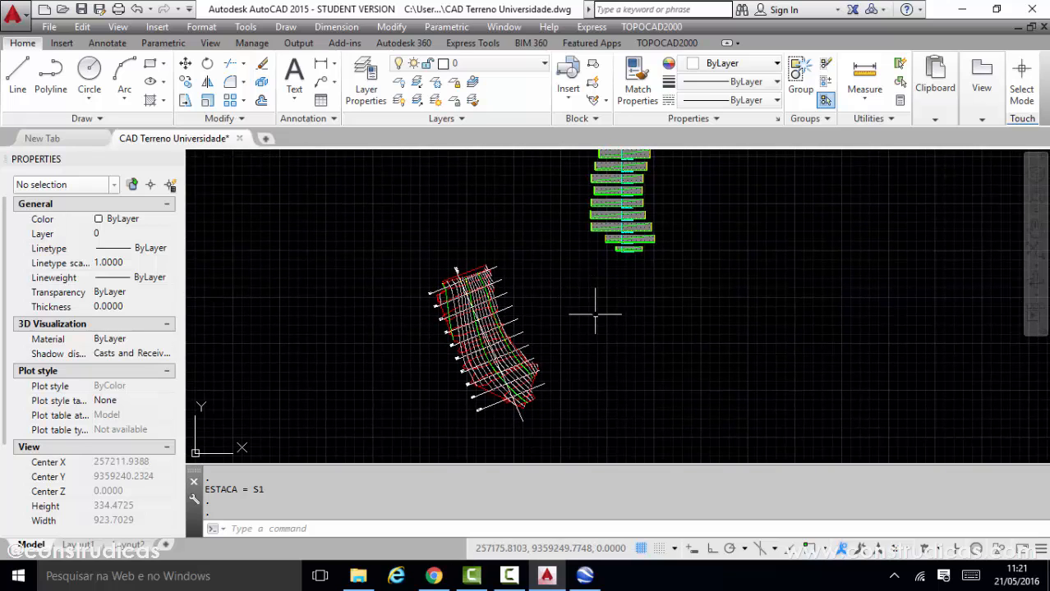